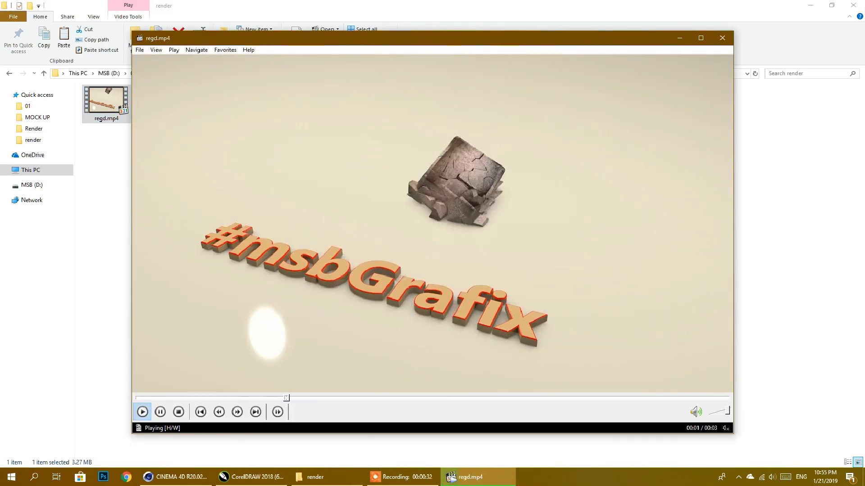
Play the rendered regd.mp4 clip, and play back the shattering MSB text animation in Cinema 4D
{"action": "left_click", "coordinate": [540, 287]}
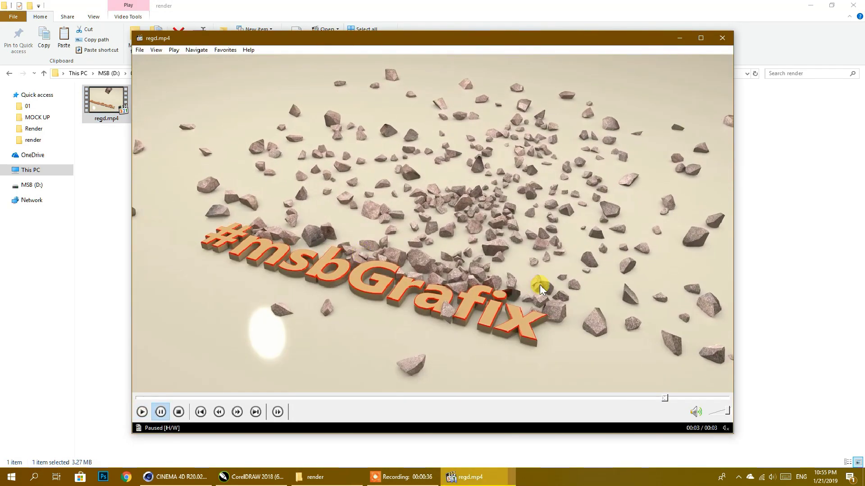
{"action": "left_click", "coordinate": [539, 285]}
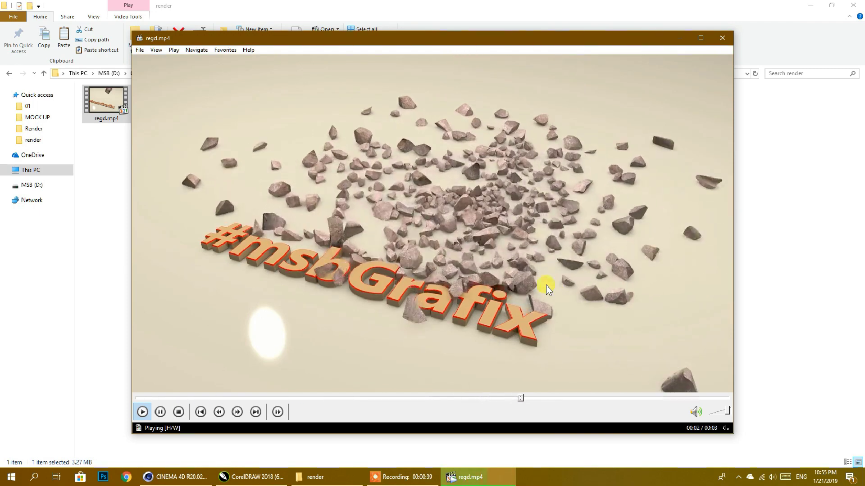
{"action": "left_click", "coordinate": [679, 38]}
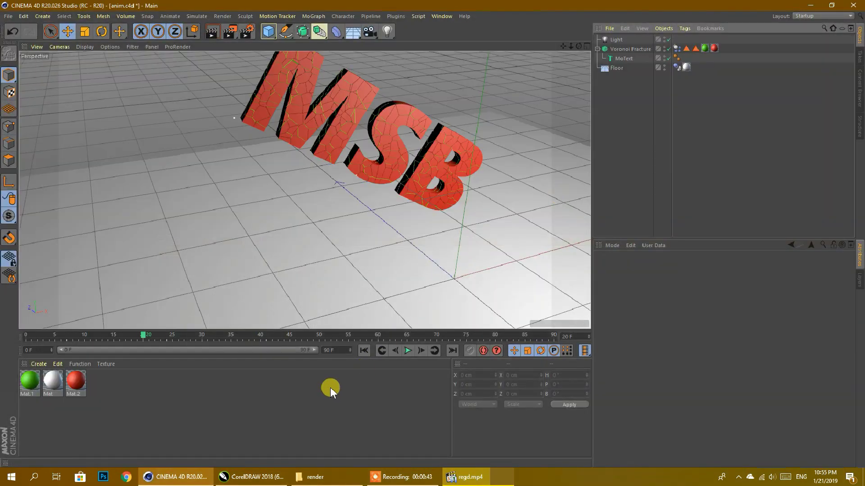
{"action": "left_click", "coordinate": [408, 351]}
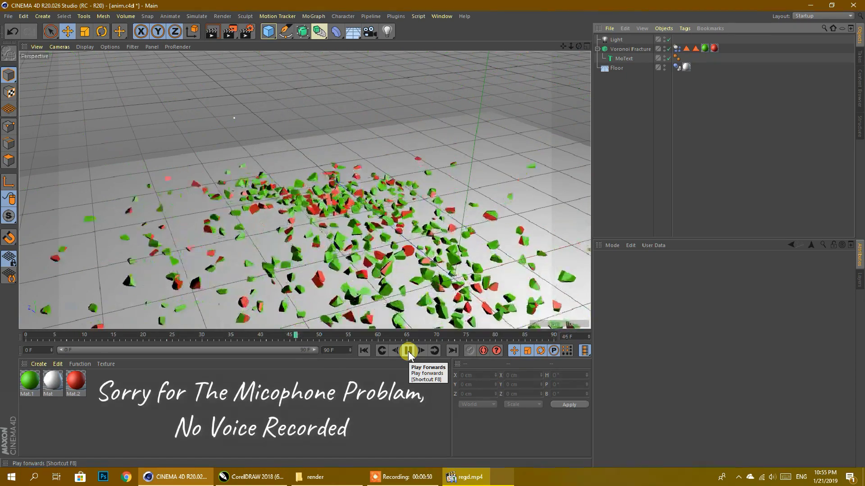
{"action": "left_click", "coordinate": [408, 351]}
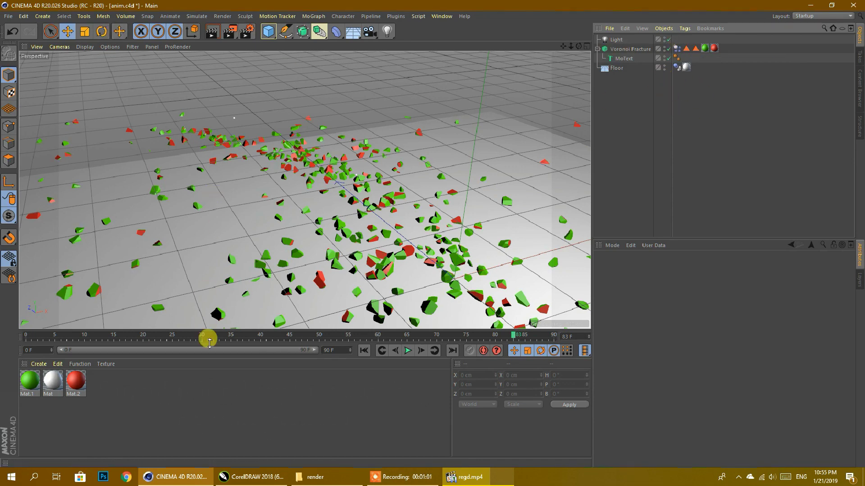
Create a new project containing a floor and a cube raised to about 326 cm in Y
{"action": "left_click", "coordinate": [8, 15]}
{"action": "left_click", "coordinate": [20, 27]}
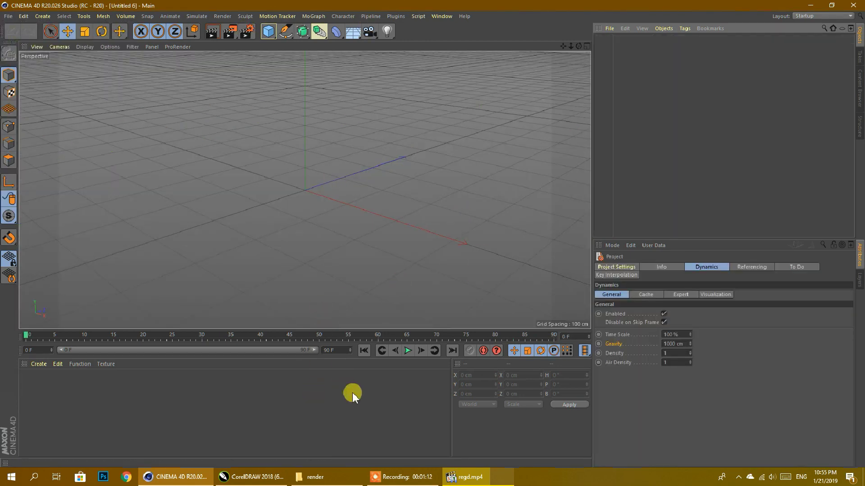
{"action": "left_click", "coordinate": [268, 31]}
{"action": "left_click_drag", "start_coordinate": [298, 113], "coordinate": [345, 254]}
{"action": "left_click", "coordinate": [353, 32]}
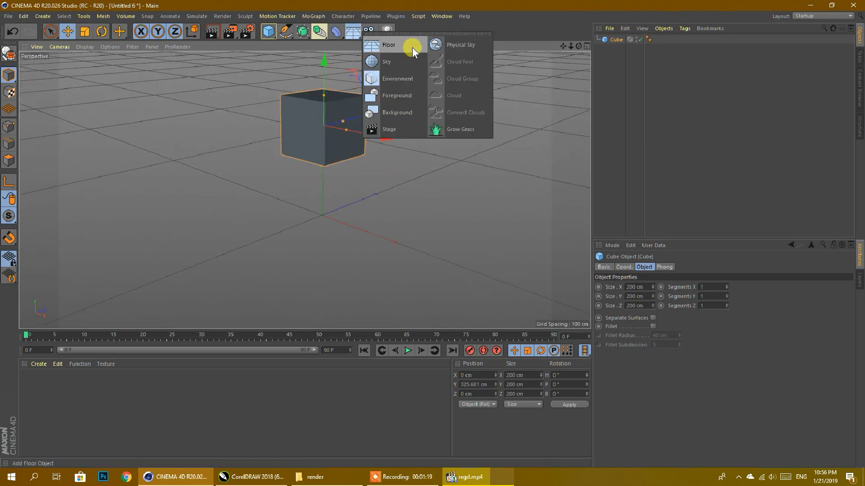
{"action": "left_click", "coordinate": [412, 47]}
Create three new materials, assigning one to the floor and another to the cube
{"action": "double_click", "coordinate": [77, 387]}
{"action": "double_click", "coordinate": [77, 387]}
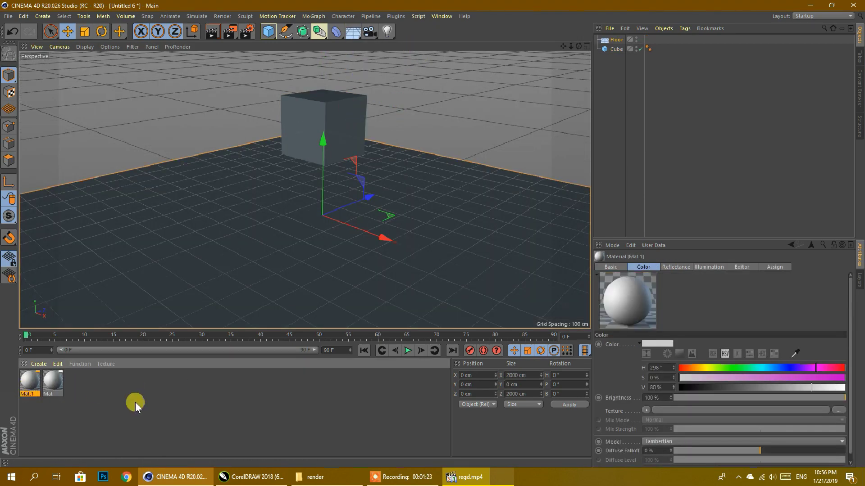
{"action": "left_click_drag", "start_coordinate": [28, 379], "coordinate": [86, 288]}
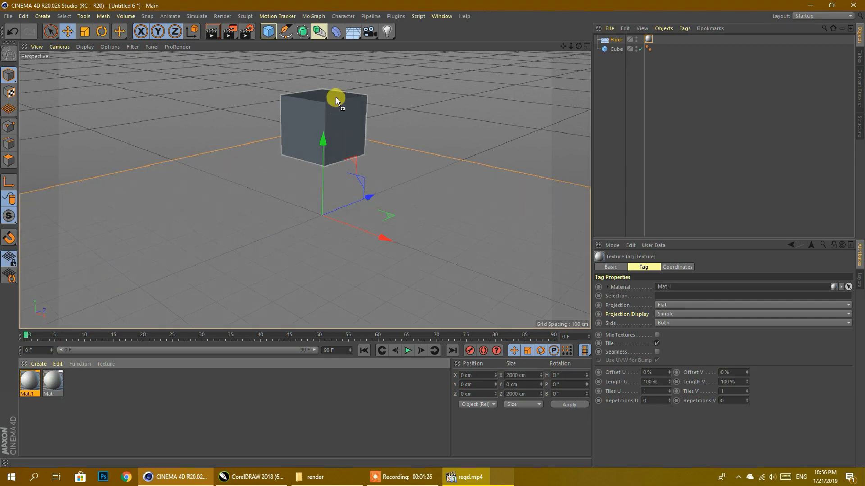
{"action": "left_click_drag", "start_coordinate": [336, 97], "coordinate": [336, 99]}
{"action": "double_click", "coordinate": [133, 382]}
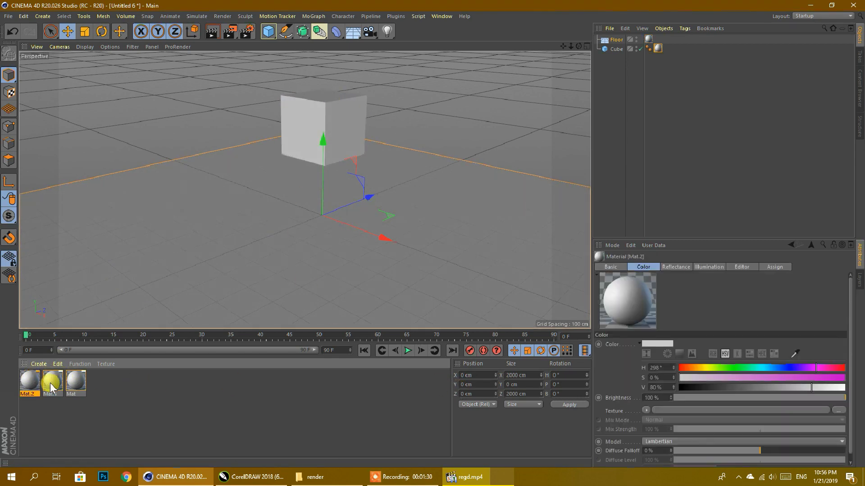
Tint the floor's material Mat.1 pale green, with a hue of 148° and low saturation
{"action": "left_click_drag", "start_coordinate": [811, 377], "coordinate": [845, 368]}
{"action": "left_click_drag", "start_coordinate": [841, 368], "coordinate": [747, 369]}
{"action": "left_click_drag", "start_coordinate": [737, 377], "coordinate": [686, 376]}
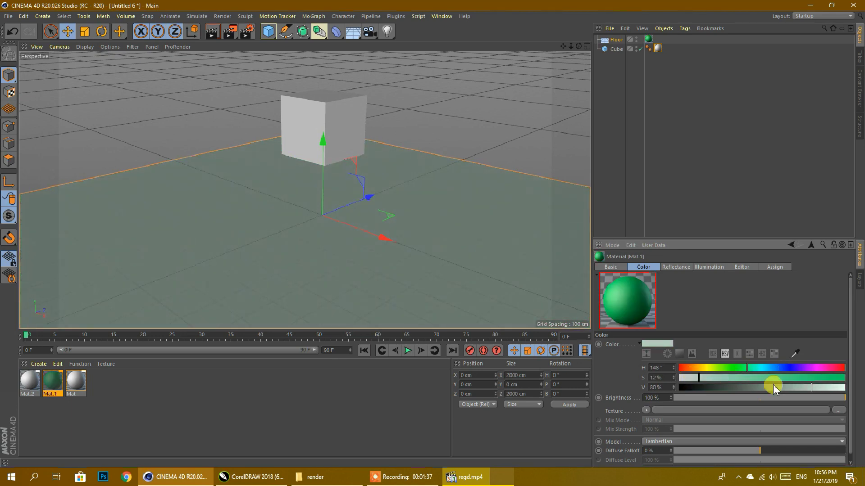
Color the cube's material Mat red, with a hue of 344° and a saturation of 99%
{"action": "left_click", "coordinate": [78, 382]}
{"action": "left_click_drag", "start_coordinate": [763, 366], "coordinate": [686, 367]}
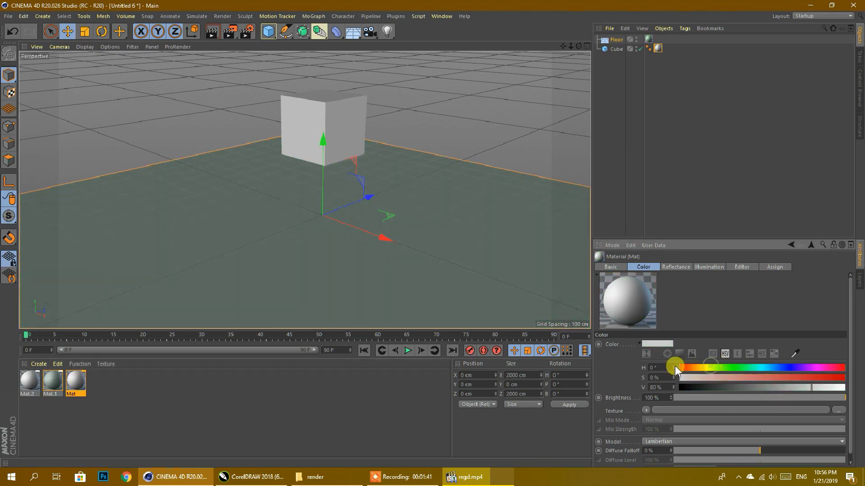
{"action": "left_click_drag", "start_coordinate": [839, 377], "coordinate": [843, 377]}
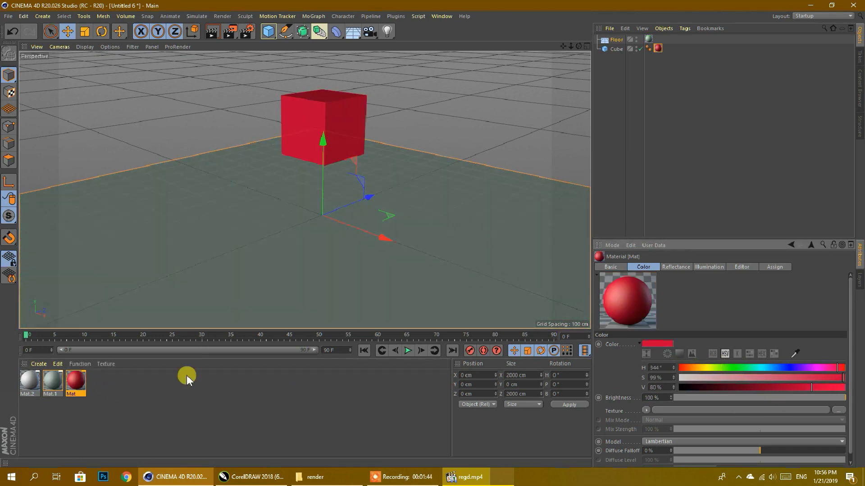
{"action": "left_click", "coordinate": [187, 393]}
Color the unassigned material Mat.2 yellow, with a hue of 52° and near-full saturation
{"action": "left_click", "coordinate": [30, 385]}
{"action": "left_click", "coordinate": [703, 369]}
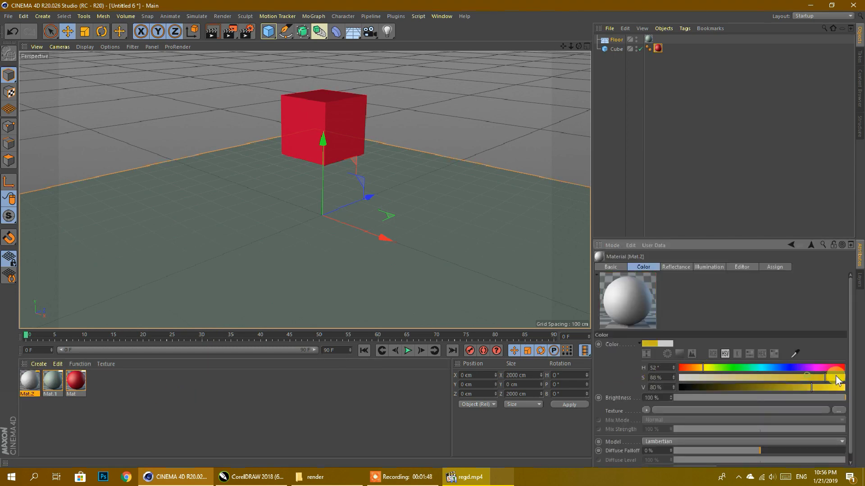
{"action": "left_click_drag", "start_coordinate": [825, 376], "coordinate": [843, 377]}
{"action": "left_click", "coordinate": [366, 378]}
Reorder the scene hierarchy so the cube sits above the floor, and select the cube
{"action": "left_click_drag", "start_coordinate": [616, 49], "coordinate": [615, 37]}
{"action": "left_click", "coordinate": [613, 49]}
{"action": "left_click", "coordinate": [612, 40]}
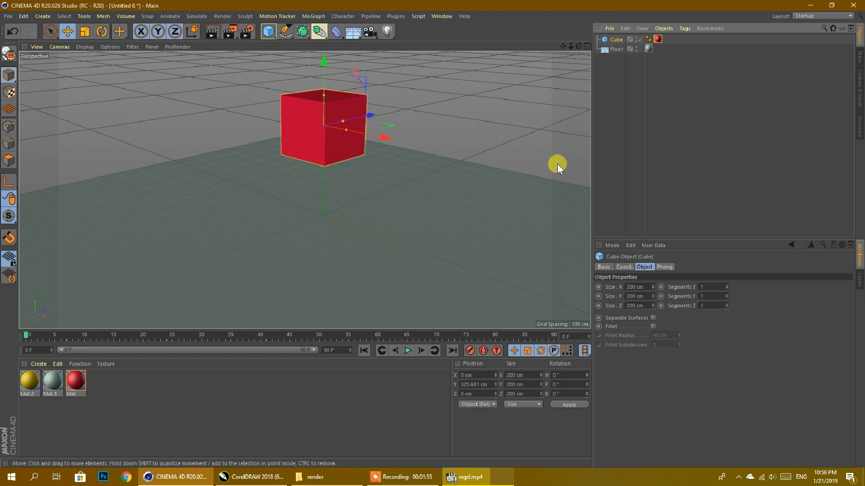
{"action": "left_click", "coordinate": [319, 16]}
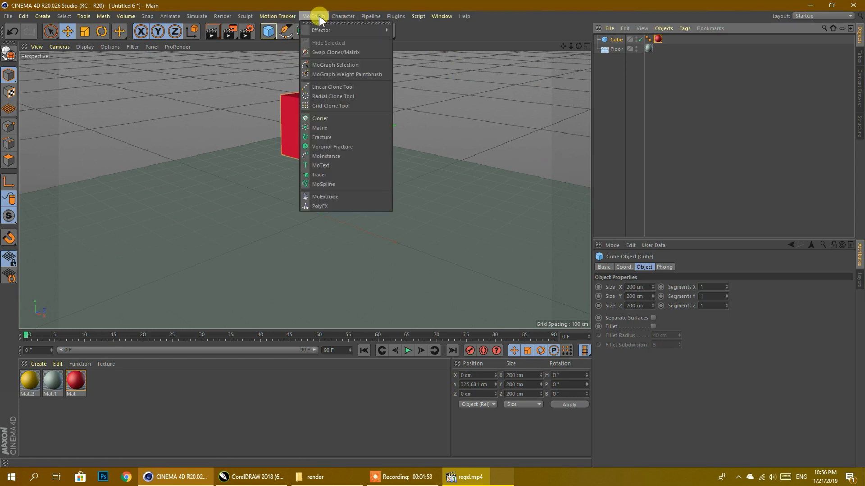
{"action": "left_click", "coordinate": [335, 147]}
{"action": "key", "text": "ctrl+z"}
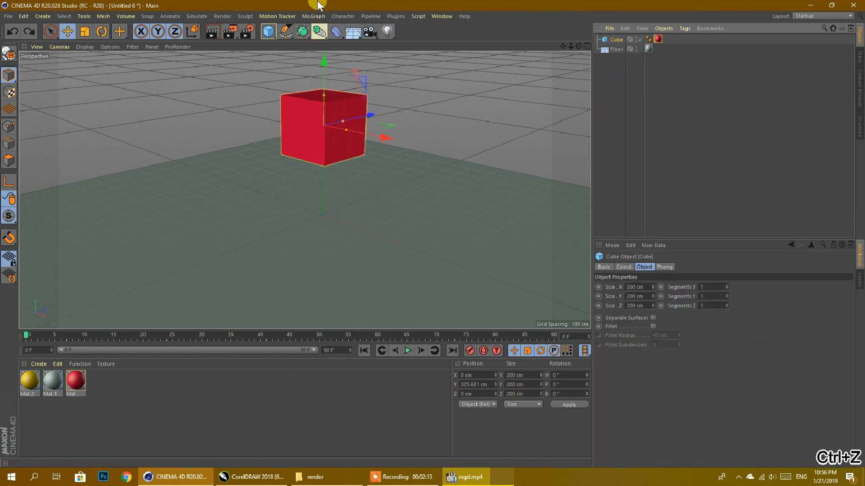
Add a Voronoi Fracture object and make the cube its child
{"action": "left_click", "coordinate": [291, 17]}
{"action": "mouse_move", "coordinate": [313, 17]}
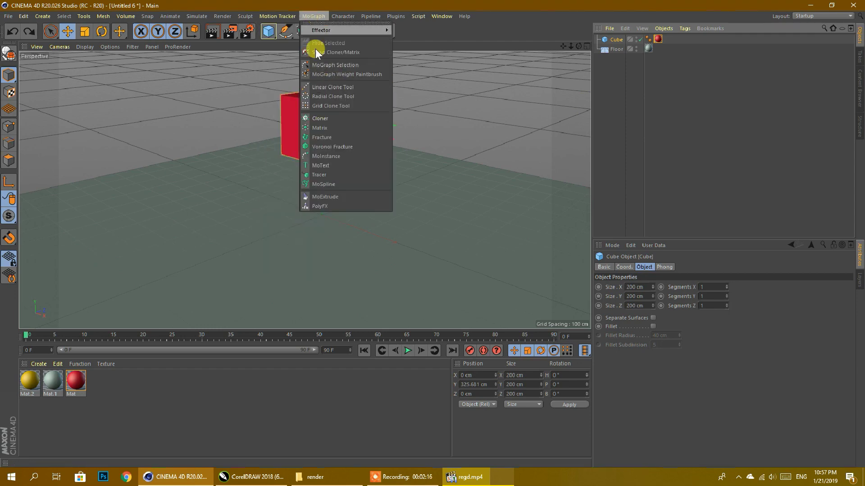
{"action": "left_click", "coordinate": [335, 147]}
{"action": "left_click_drag", "start_coordinate": [613, 50], "coordinate": [624, 41]}
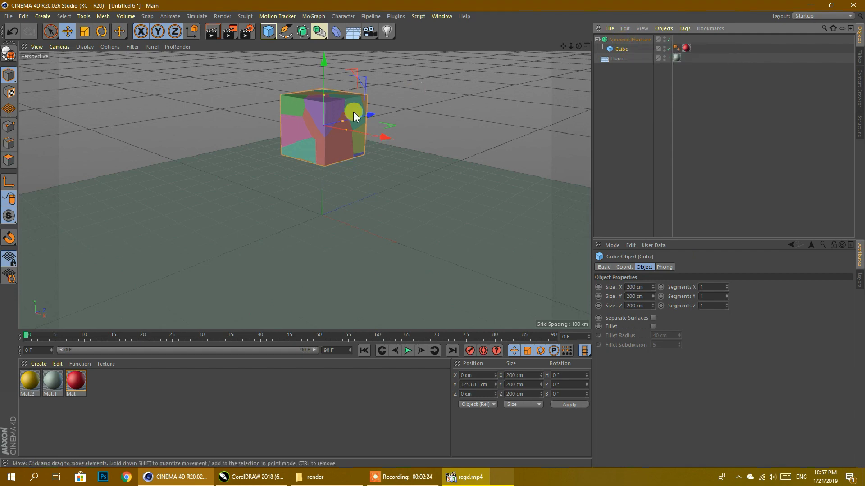
Play the animation to check how the fractured cube behaves without dynamics
{"action": "left_click_drag", "start_coordinate": [579, 46], "coordinate": [305, 190]}
{"action": "scroll", "coordinate": [346, 118], "scroll_direction": "down", "scroll_amount": 2}
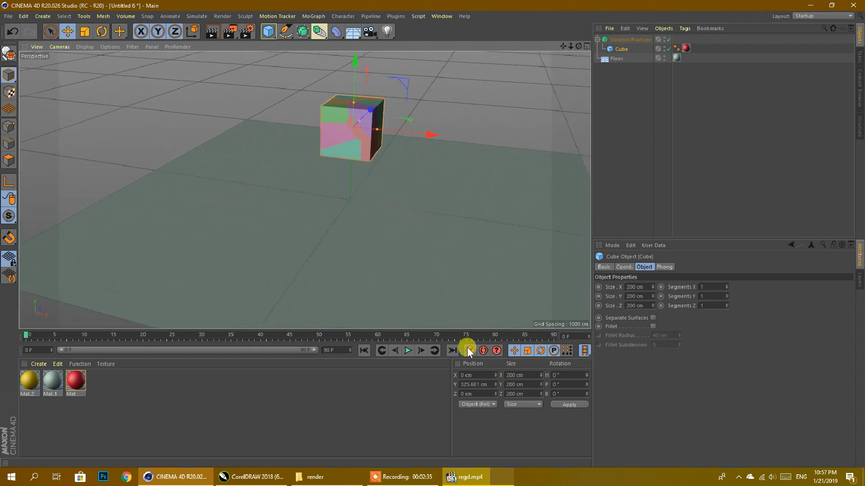
{"action": "left_click", "coordinate": [408, 347]}
{"action": "left_click", "coordinate": [408, 351]}
Add a Collider Body simulation tag to the floor
{"action": "left_click", "coordinate": [617, 62]}
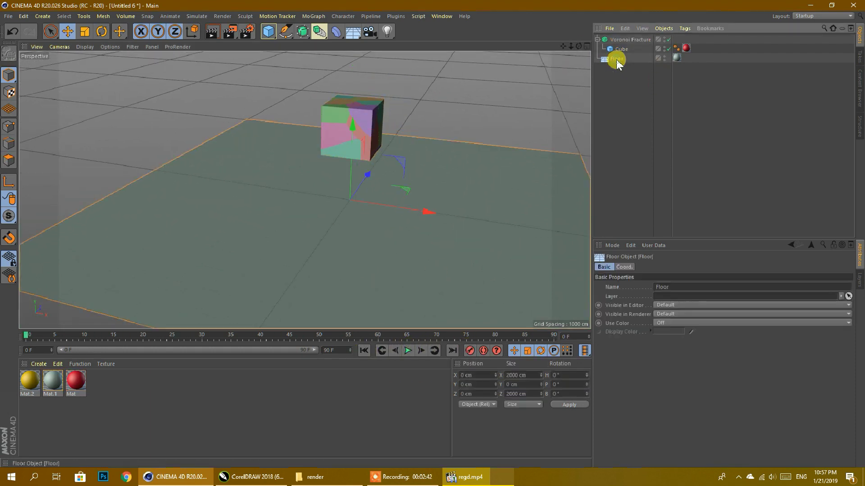
{"action": "right_click", "coordinate": [617, 63]}
{"action": "mouse_move", "coordinate": [666, 131]}
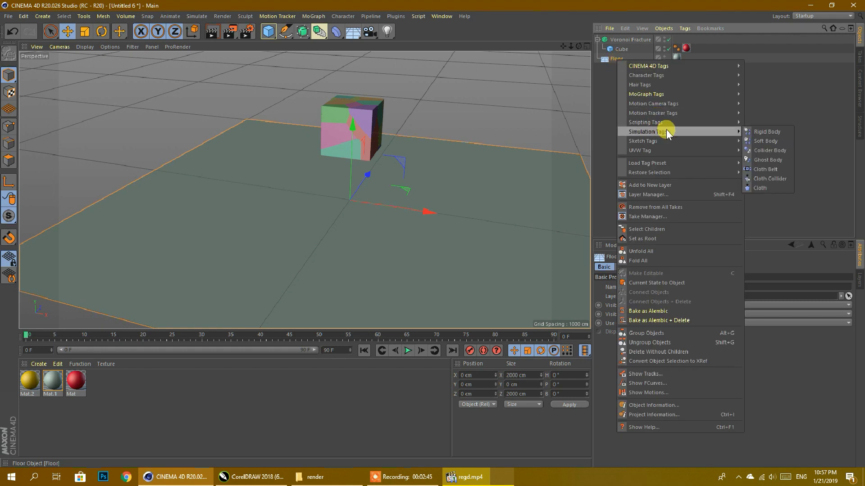
{"action": "left_click", "coordinate": [782, 149]}
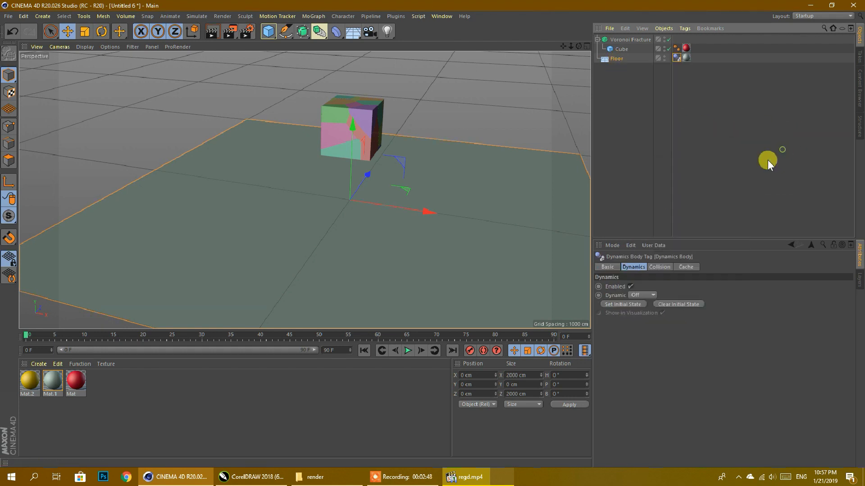
Add a Rigid Body simulation tag to the Voronoi Fracture and play the simulation
{"action": "left_click", "coordinate": [621, 39]}
{"action": "right_click", "coordinate": [621, 40]}
{"action": "mouse_move", "coordinate": [672, 112]}
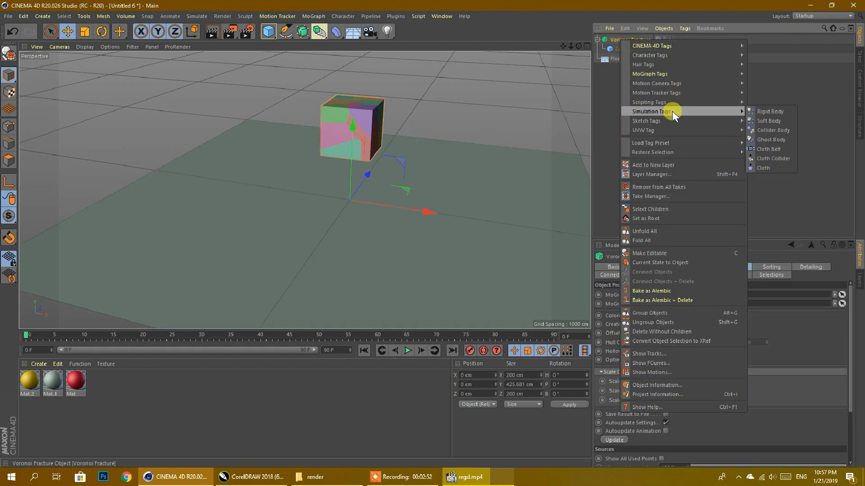
{"action": "left_click", "coordinate": [781, 112]}
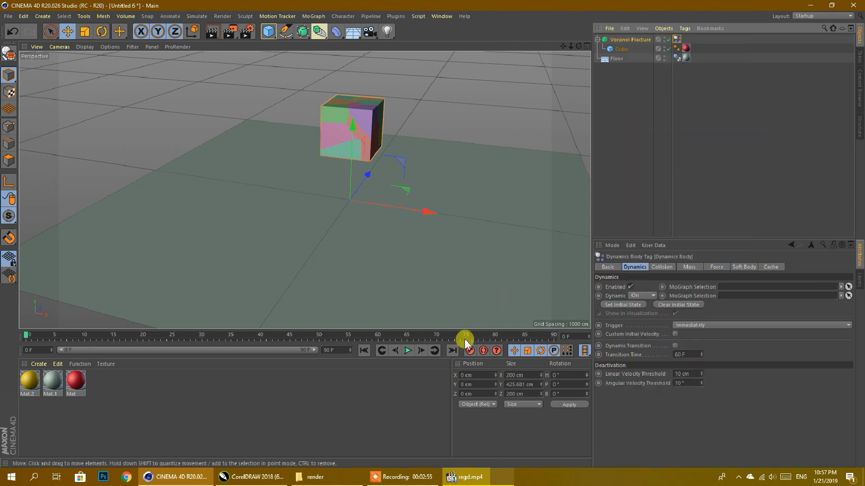
{"action": "left_click", "coordinate": [410, 350]}
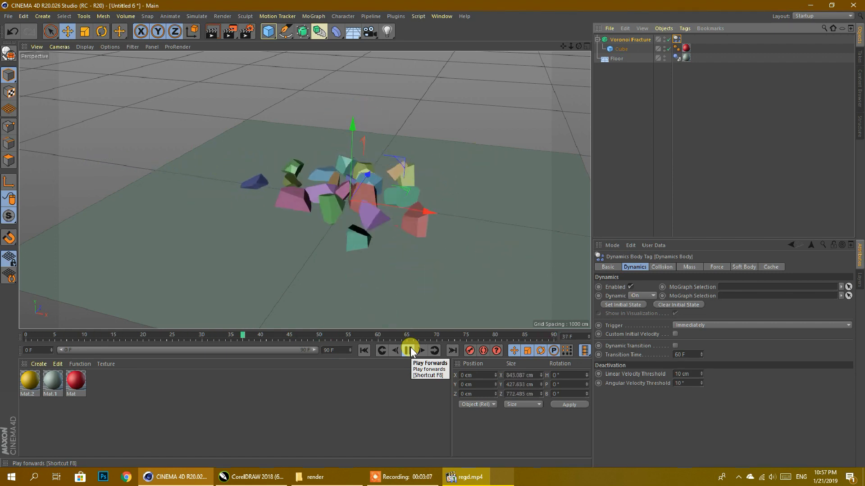
{"action": "left_click", "coordinate": [410, 349]}
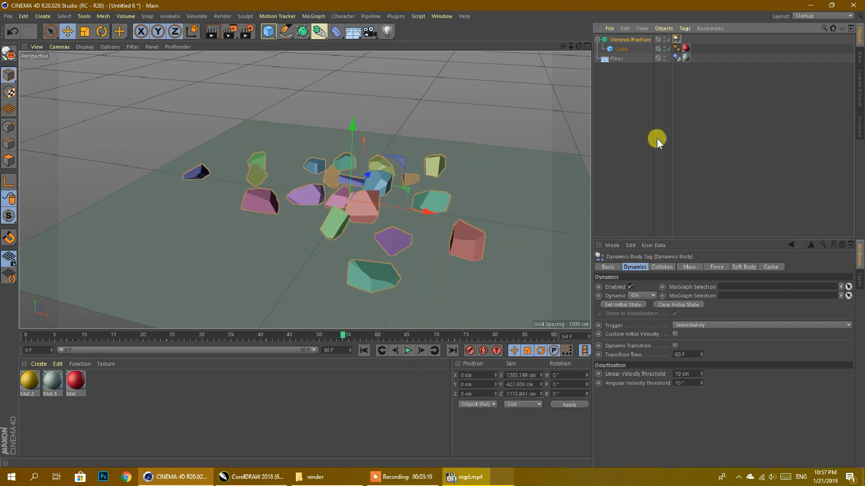
Set the Voronoi Fracture's Offset Fragments to 4.2 cm at the first frame and enable Hull Only
{"action": "left_click", "coordinate": [629, 39]}
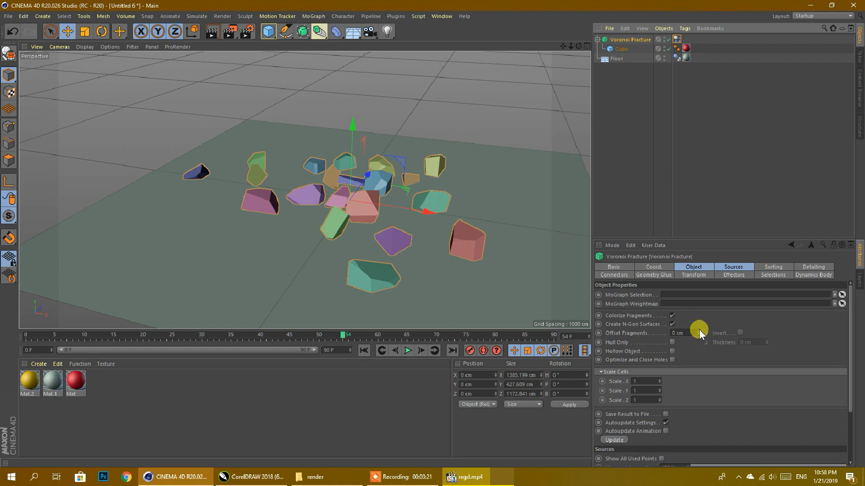
{"action": "left_click", "coordinate": [692, 267]}
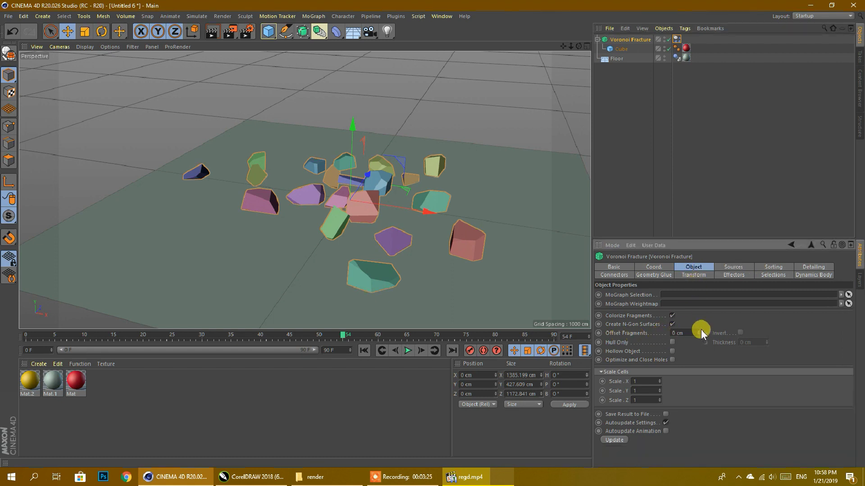
{"action": "left_click", "coordinate": [370, 351]}
{"action": "scroll", "coordinate": [356, 123], "scroll_direction": "up", "scroll_amount": 10}
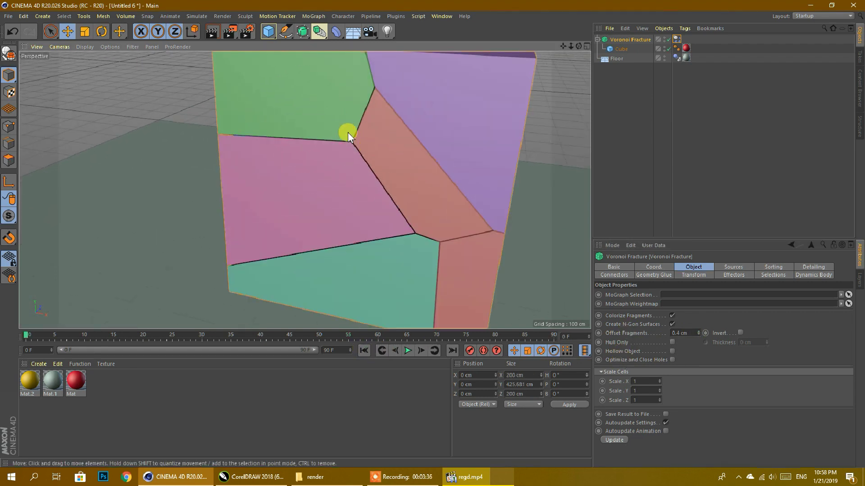
{"action": "mouse_move", "coordinate": [698, 333]}
{"action": "left_mouse_down"}
{"action": "mouse_move", "coordinate": [699, 261]}
{"action": "mouse_move", "coordinate": [698, 330]}
{"action": "left_mouse_up"}
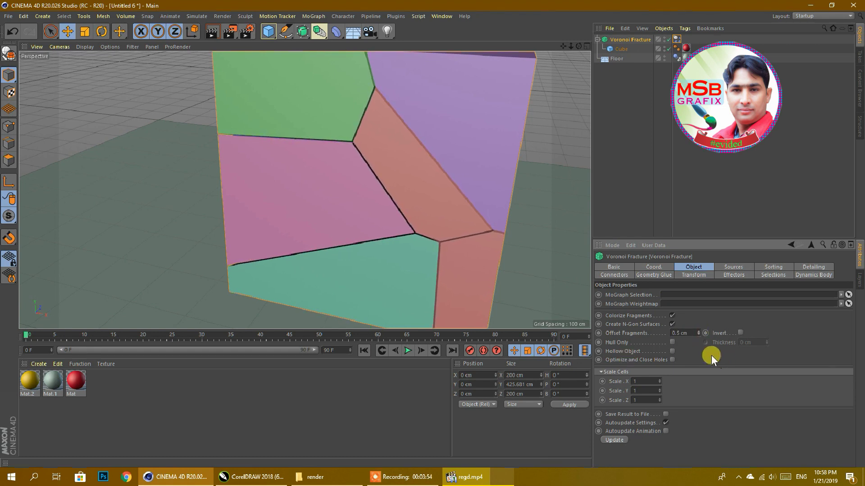
{"action": "left_click_drag", "start_coordinate": [699, 333], "coordinate": [699, 334]}
{"action": "left_click", "coordinate": [671, 343]}
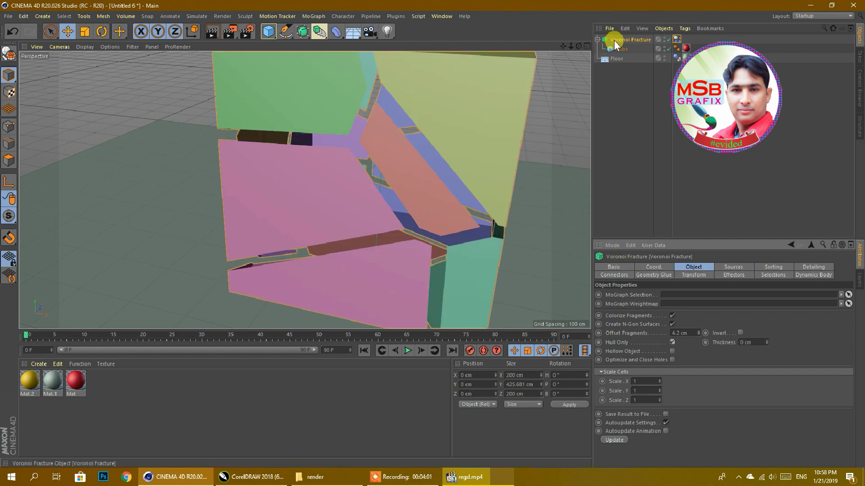
Play the simulation to inspect how the hull-only cube fragments break apart, and return to the first frame
{"action": "scroll", "coordinate": [303, 187], "scroll_direction": "up", "scroll_amount": 8}
{"action": "left_click_drag", "start_coordinate": [305, 190], "coordinate": [305, 190], "text": "alt"}
{"action": "scroll", "coordinate": [415, 184], "scroll_direction": "down", "scroll_amount": 5}
{"action": "left_click", "coordinate": [408, 351]}
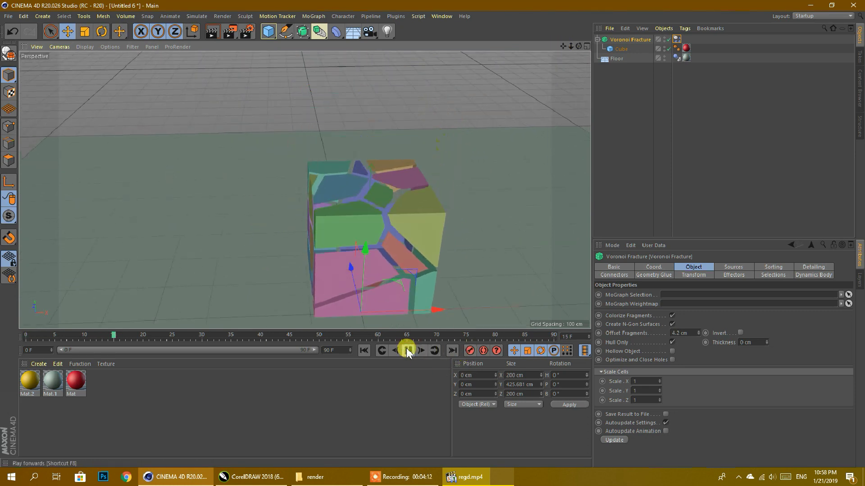
{"action": "scroll", "coordinate": [447, 236], "scroll_direction": "down", "scroll_amount": 5}
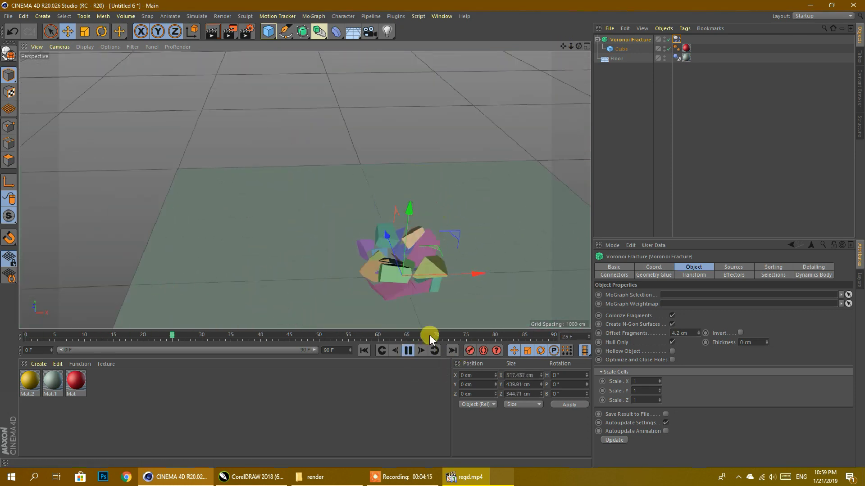
{"action": "left_click", "coordinate": [407, 351]}
{"action": "left_click", "coordinate": [360, 351]}
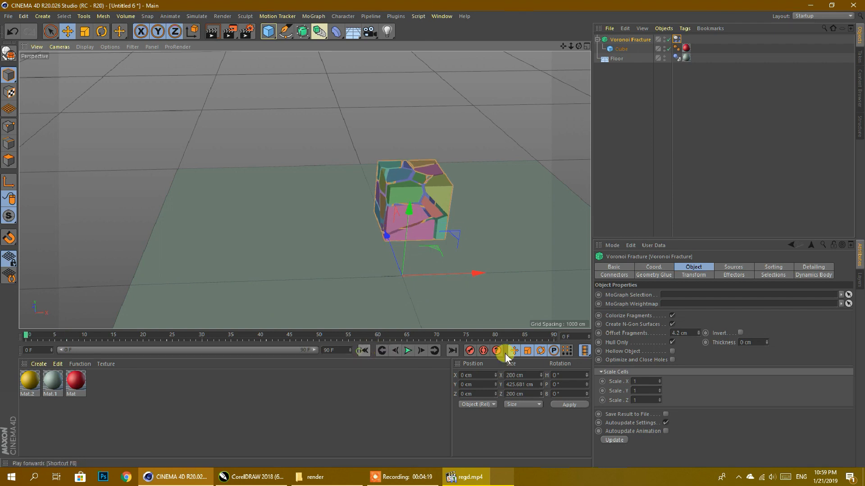
Play the simulation in stages and examine the hollow hull-only fragments up close
{"action": "scroll", "coordinate": [438, 221], "scroll_direction": "up", "scroll_amount": 5}
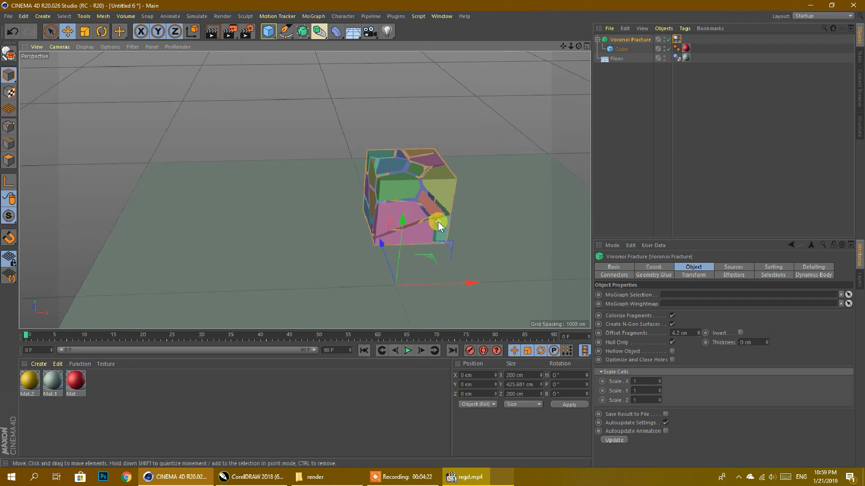
{"action": "left_click", "coordinate": [408, 351]}
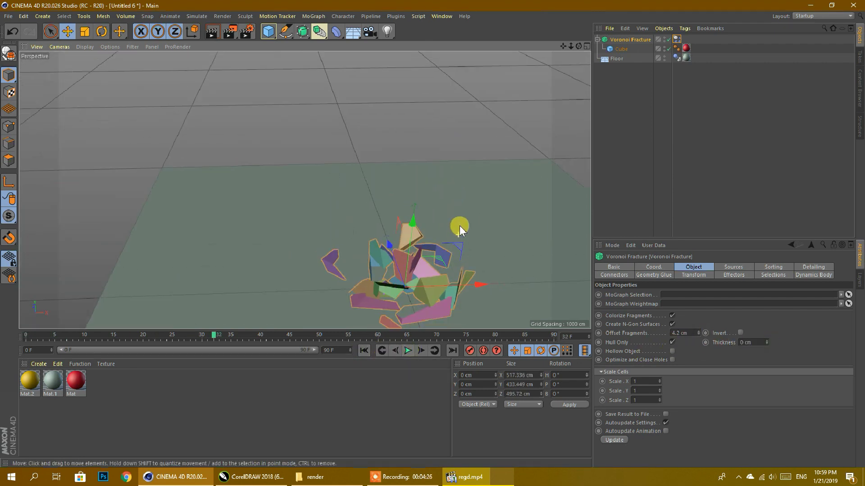
{"action": "scroll", "coordinate": [451, 277], "scroll_direction": "up", "scroll_amount": 4}
{"action": "scroll", "coordinate": [180, 237], "scroll_direction": "up", "scroll_amount": 2}
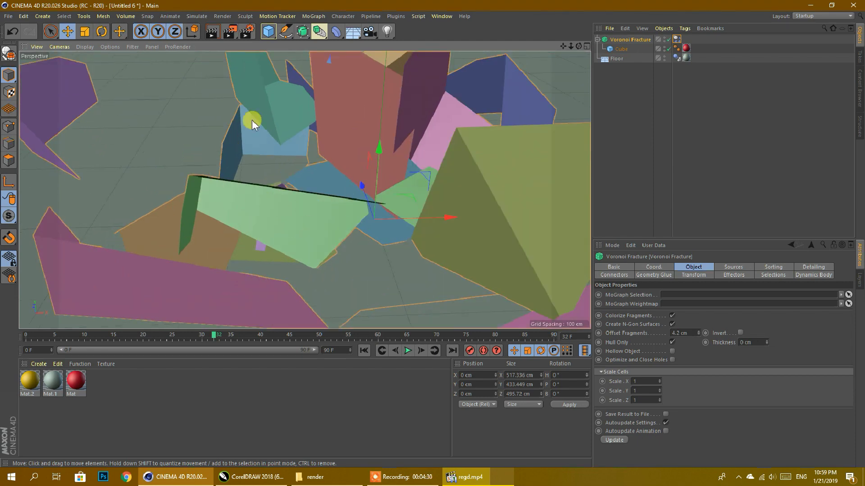
{"action": "left_click", "coordinate": [406, 352]}
{"action": "left_click", "coordinate": [406, 350]}
Set the Voronoi Fracture's hull Thickness to 4.3 cm and rewind the animation
{"action": "left_click_drag", "start_coordinate": [752, 343], "coordinate": [728, 348]}
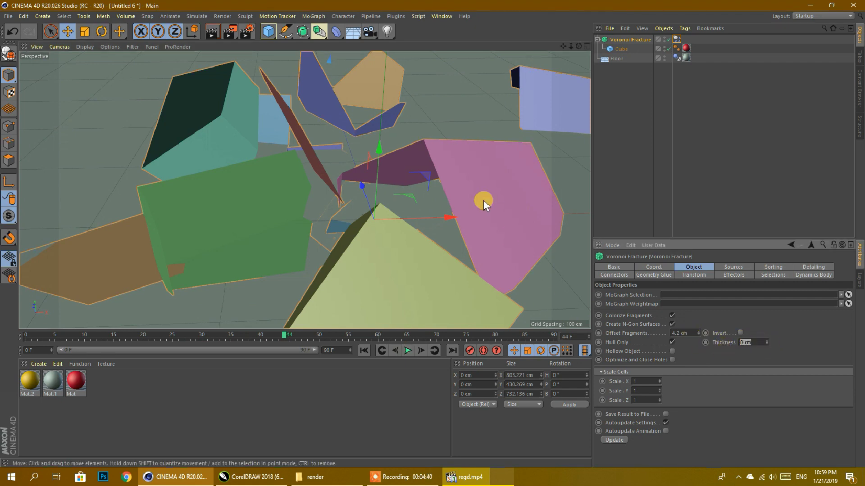
{"action": "left_click_drag", "start_coordinate": [767, 342], "coordinate": [767, 323]}
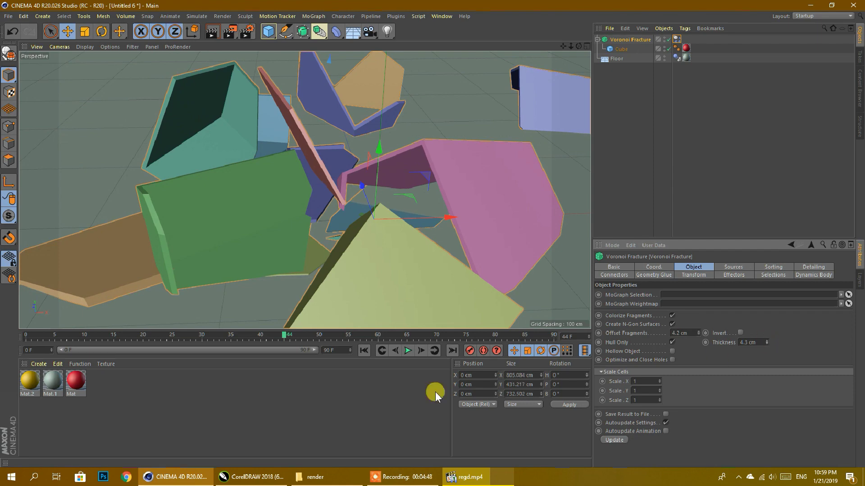
{"action": "left_click", "coordinate": [357, 351]}
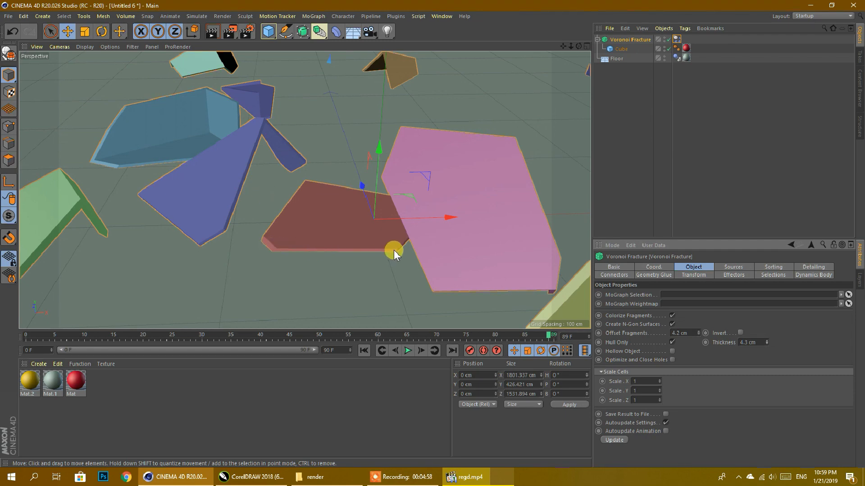
Replay the simulation from the first frame to inspect how the thickened shell fragments scatter across the floor
{"action": "left_click", "coordinate": [364, 351]}
{"action": "left_click", "coordinate": [408, 350]}
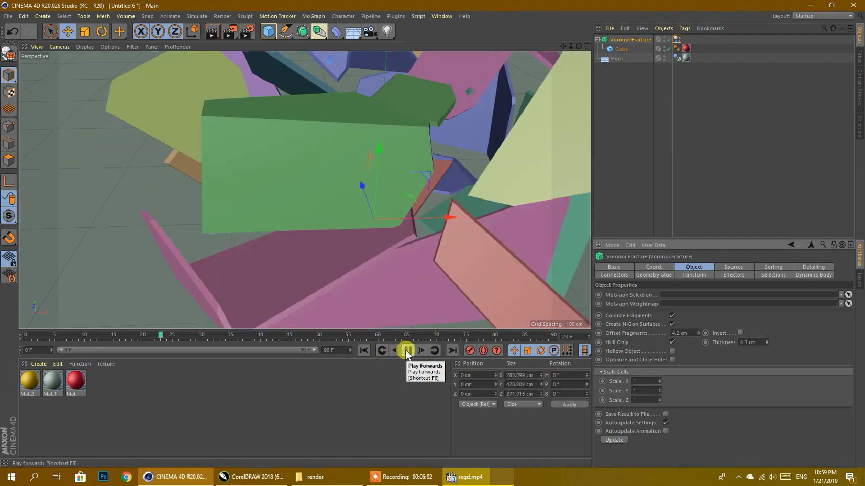
{"action": "left_click", "coordinate": [406, 351]}
{"action": "scroll", "coordinate": [312, 253], "scroll_direction": "down", "scroll_amount": 10}
{"action": "left_click", "coordinate": [406, 351]}
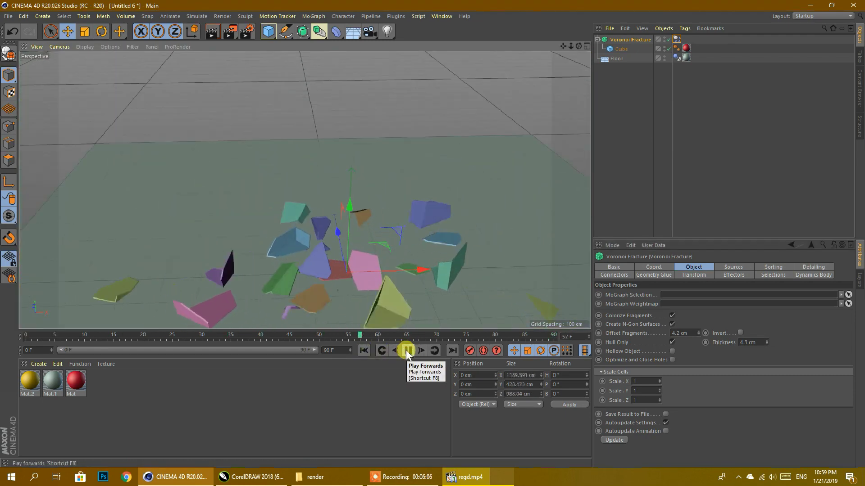
{"action": "left_click", "coordinate": [406, 351]}
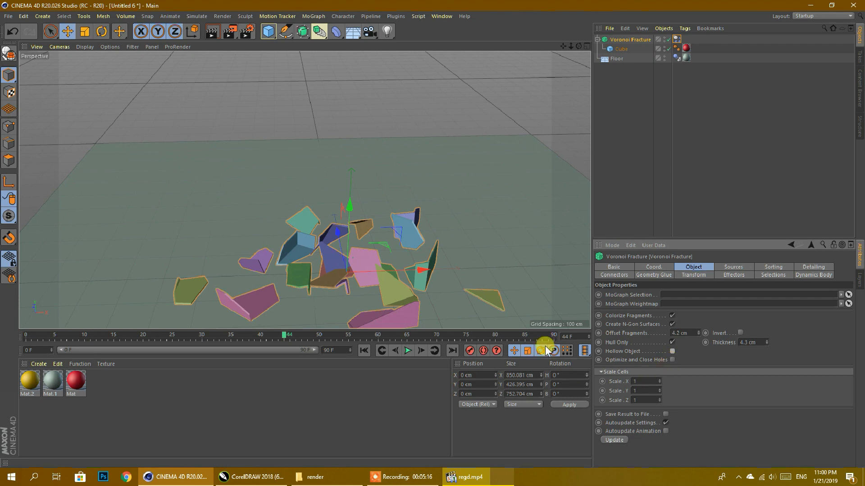
{"action": "scroll", "coordinate": [420, 257], "scroll_direction": "down", "scroll_amount": 6}
{"action": "scroll", "coordinate": [421, 293], "scroll_direction": "up", "scroll_amount": 3}
{"action": "scroll", "coordinate": [421, 315], "scroll_direction": "up", "scroll_amount": 3}
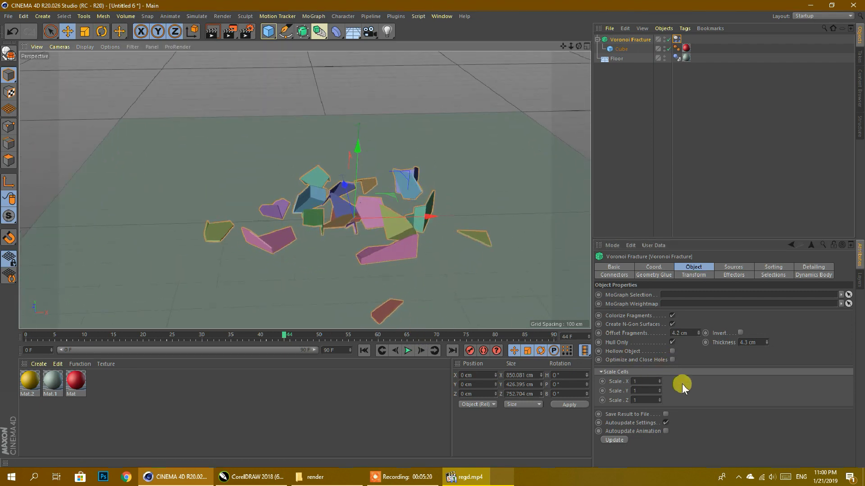
Set the Voronoi Fracture's cell Scale Y to 20 and play the simulation
{"action": "double_click", "coordinate": [649, 391]}
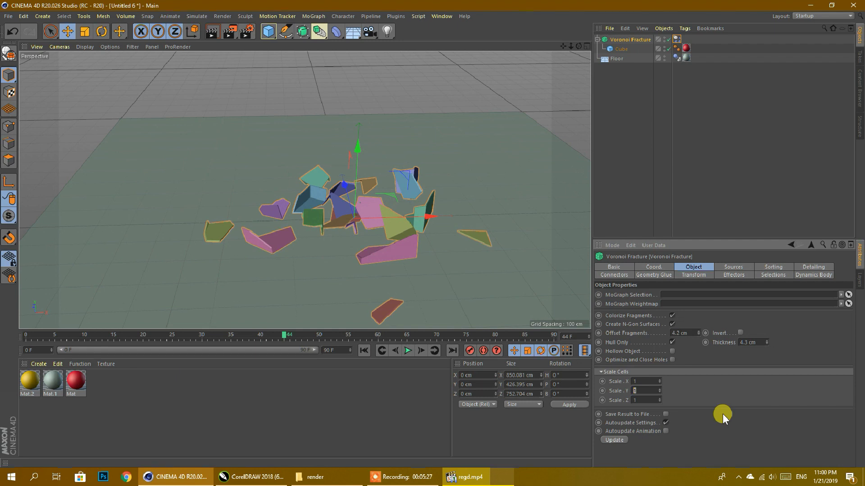
{"action": "type", "text": "20"}
{"action": "double_click", "coordinate": [643, 381]}
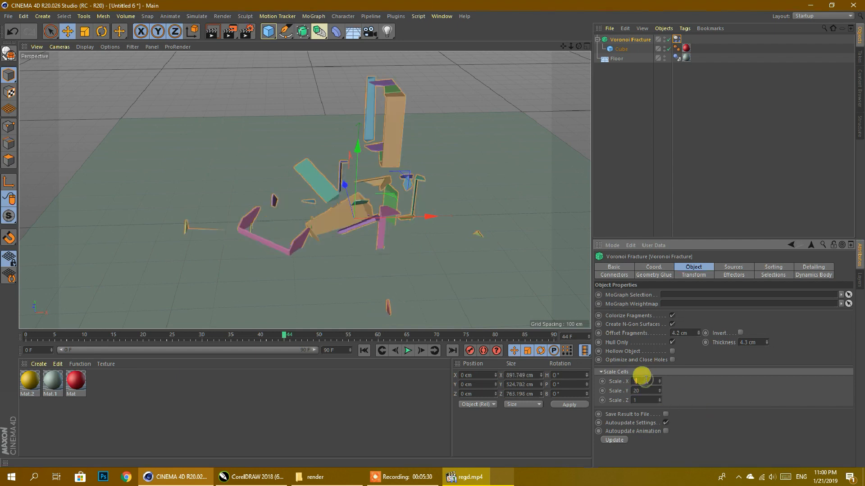
{"action": "left_click", "coordinate": [410, 348]}
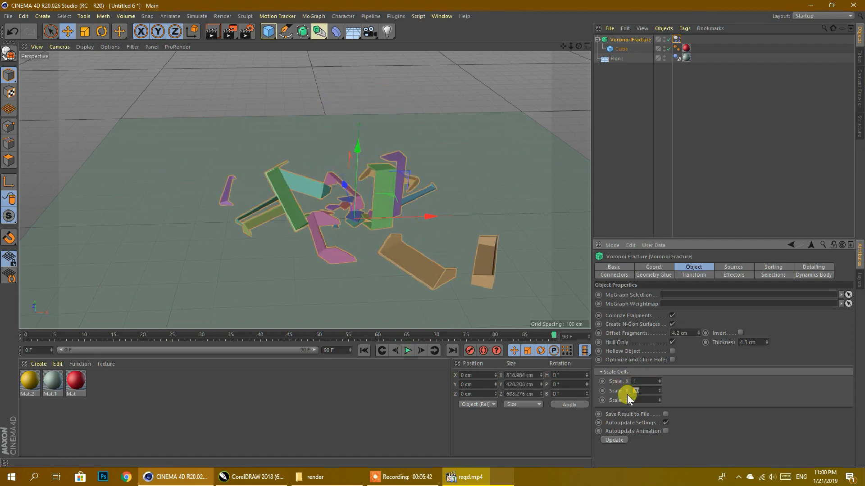
Set the cell Scale X to 20 and Scale Y to 1, and play the simulation with the reshaped fragments
{"action": "left_click_drag", "start_coordinate": [650, 381], "coordinate": [619, 383]}
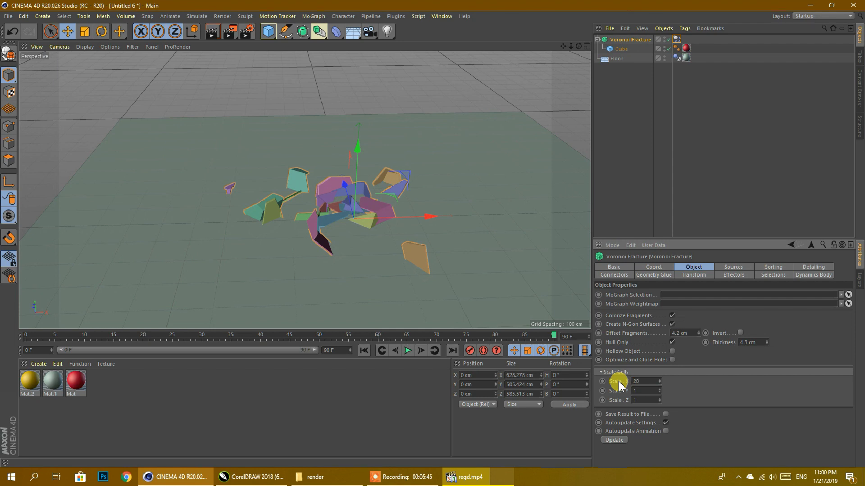
{"action": "type", "text": "20"}
{"action": "left_click", "coordinate": [408, 351]}
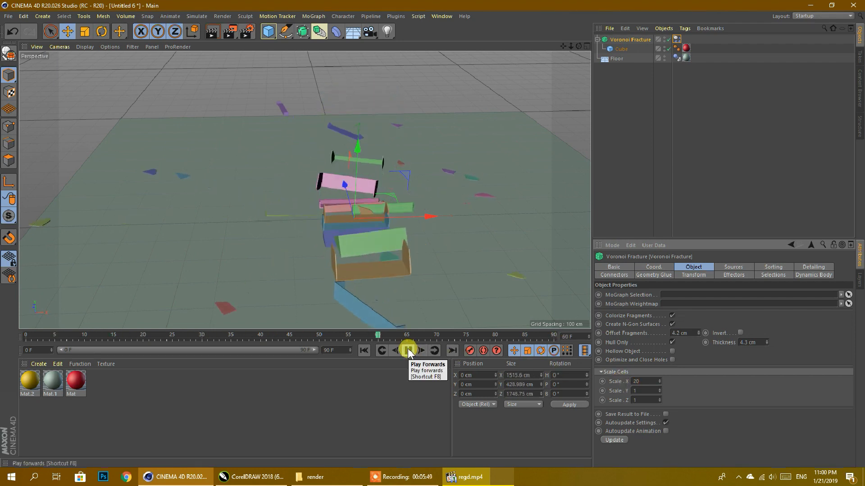
{"action": "left_click", "coordinate": [408, 353]}
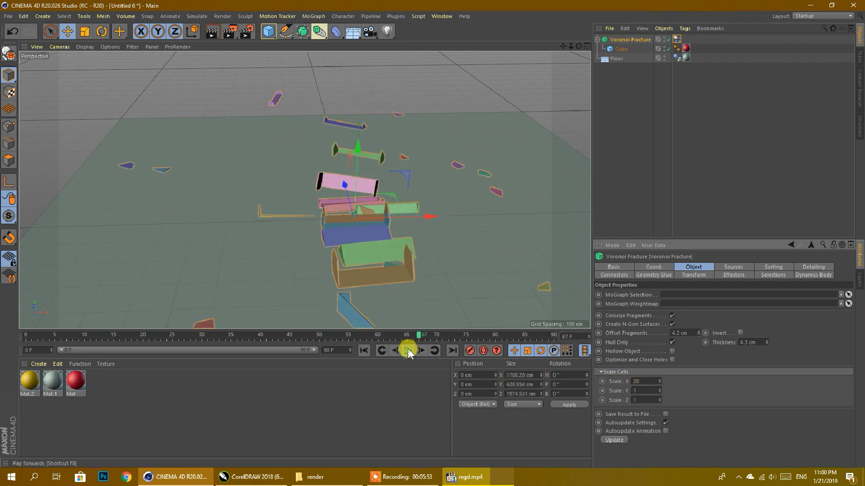
Set the cell Scale Y to 5, replay the simulation, and return to the first frame
{"action": "type", "text": "5"}
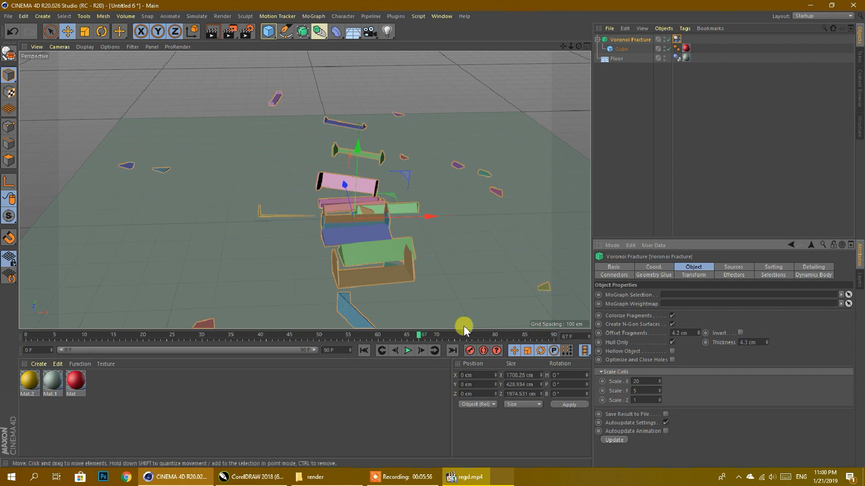
{"action": "left_click", "coordinate": [404, 347]}
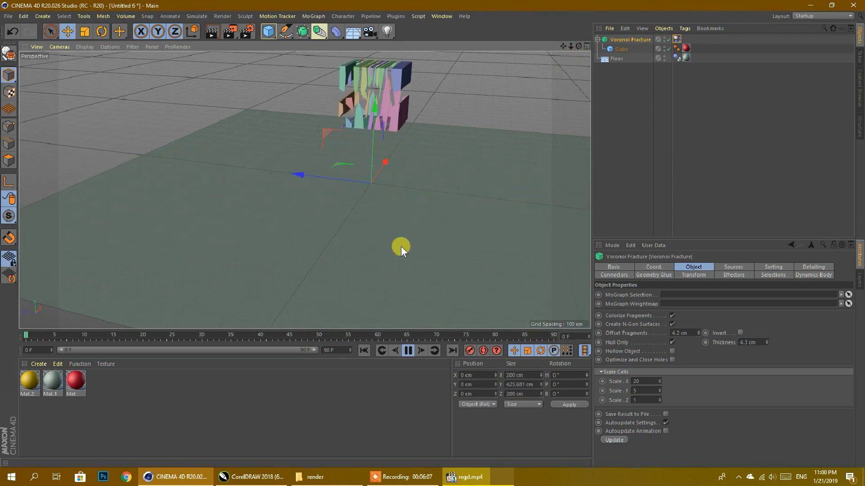
{"action": "left_click", "coordinate": [408, 347]}
{"action": "left_click", "coordinate": [364, 349]}
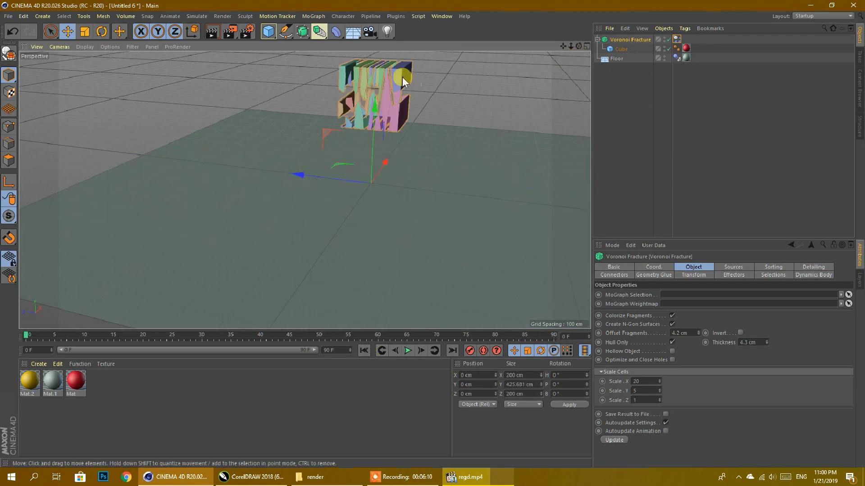
Select the cube inside the Voronoi Fracture and lower it to a Y position of about 157 cm
{"action": "scroll", "coordinate": [430, 185], "scroll_direction": "down", "scroll_amount": 2}
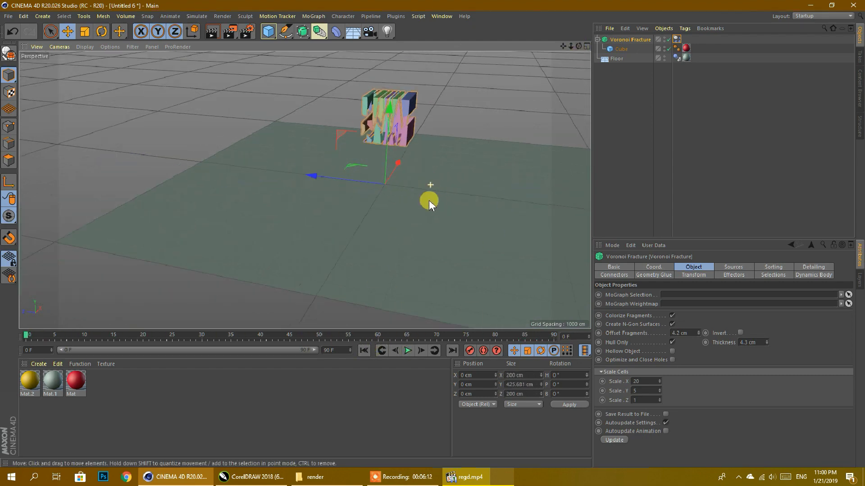
{"action": "left_click", "coordinate": [622, 49]}
{"action": "left_click_drag", "start_coordinate": [393, 72], "coordinate": [391, 98]}
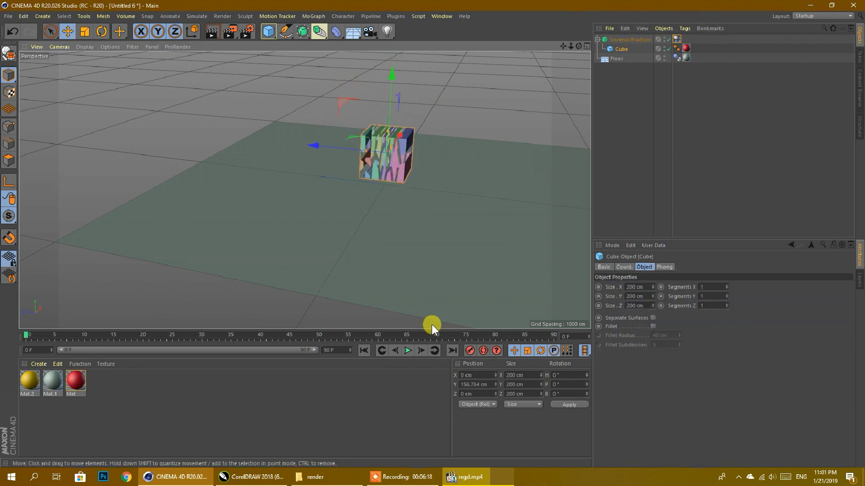
Play the simulation from the lower drop height and pause to examine the elongated fragments
{"action": "left_click", "coordinate": [408, 351]}
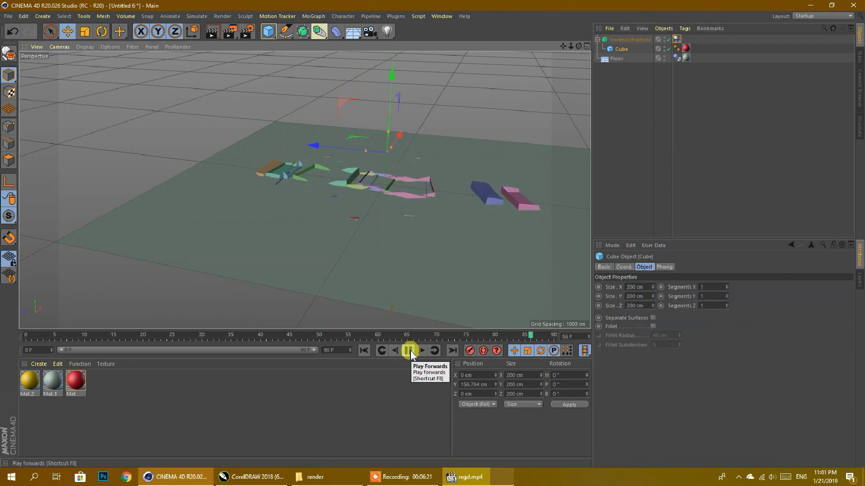
{"action": "left_click", "coordinate": [410, 350]}
{"action": "scroll", "coordinate": [353, 227], "scroll_direction": "up", "scroll_amount": 6}
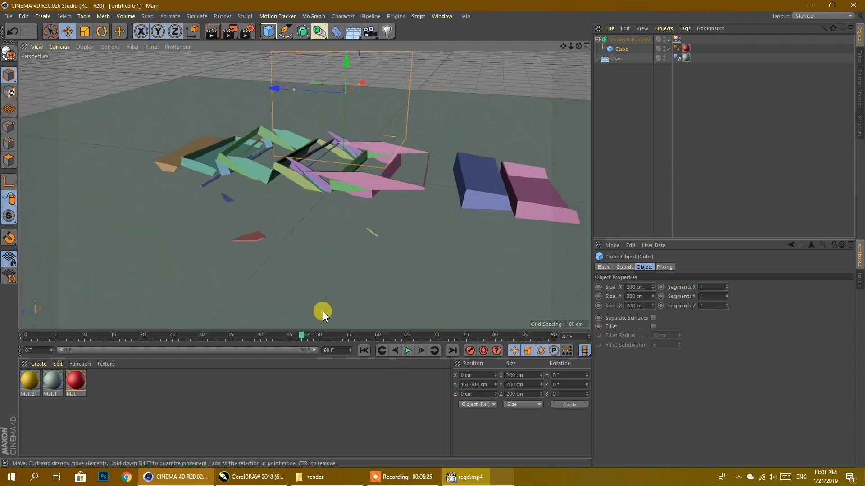
{"action": "left_click", "coordinate": [411, 351]}
{"action": "left_click", "coordinate": [412, 354]}
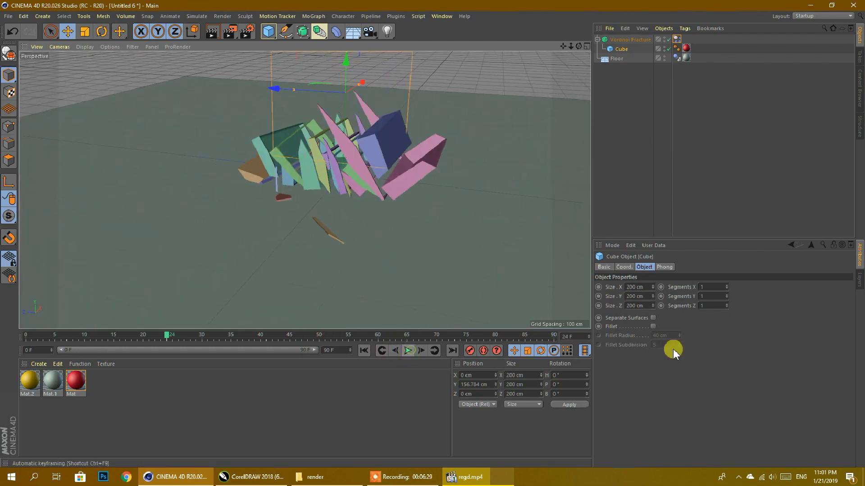
Reset the Voronoi Fracture's cell Scale X and Scale Y to 1
{"action": "left_click", "coordinate": [631, 41]}
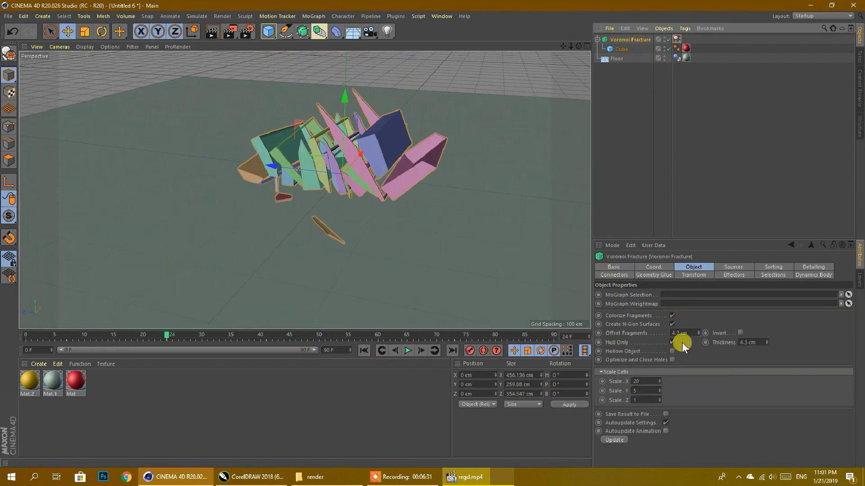
{"action": "double_click", "coordinate": [646, 381]}
{"action": "type", "text": "1"}
{"action": "double_click", "coordinate": [645, 389]}
{"action": "type", "text": "1"}
{"action": "key", "text": "Return"}
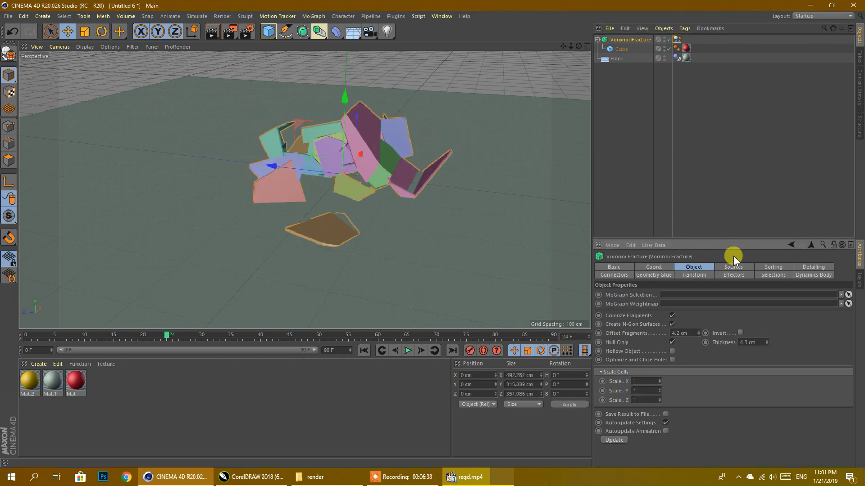
Play the simulation to frame 28 and disable Hull Only on the Voronoi Fracture
{"action": "left_click", "coordinate": [408, 350]}
{"action": "left_click", "coordinate": [408, 351]}
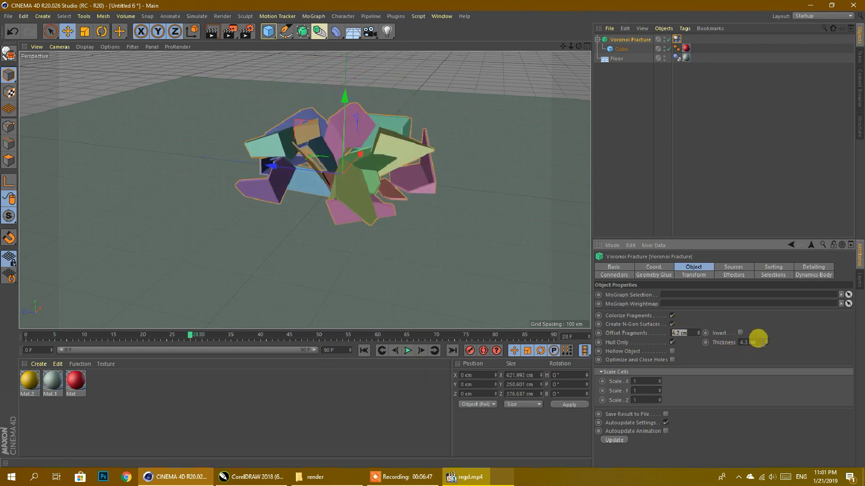
{"action": "left_click", "coordinate": [673, 342]}
Toggle Colorize Fragments off and on to compare the cube's own material with the coloured fragments
{"action": "left_click", "coordinate": [672, 316]}
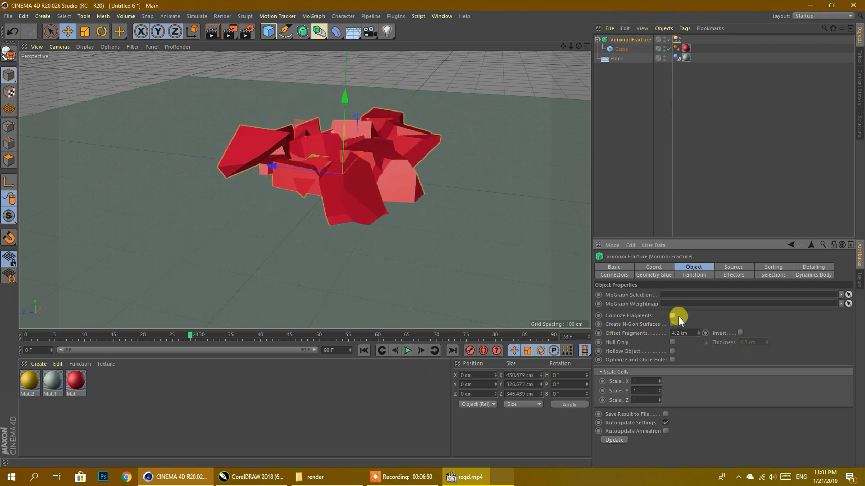
{"action": "left_click", "coordinate": [673, 317]}
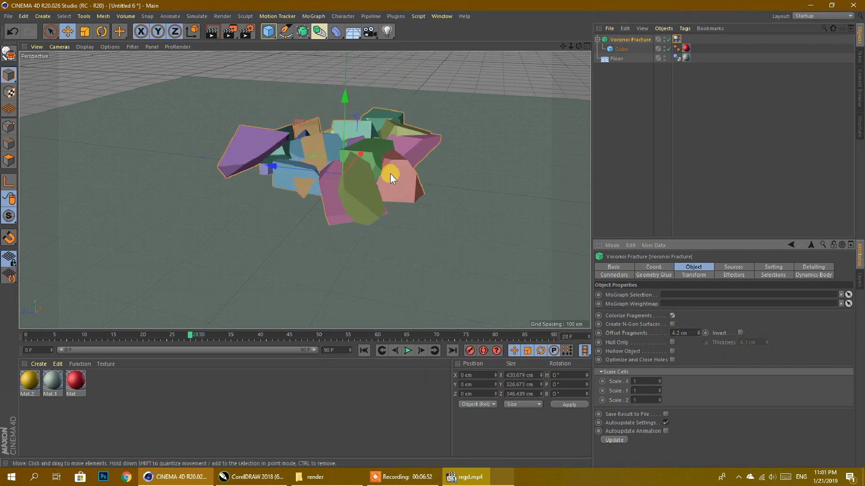
{"action": "left_click", "coordinate": [672, 316]}
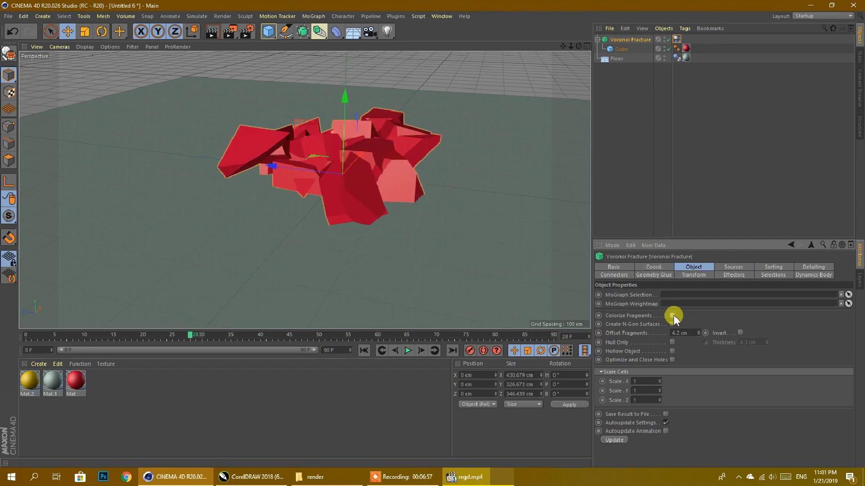
{"action": "left_click", "coordinate": [673, 316]}
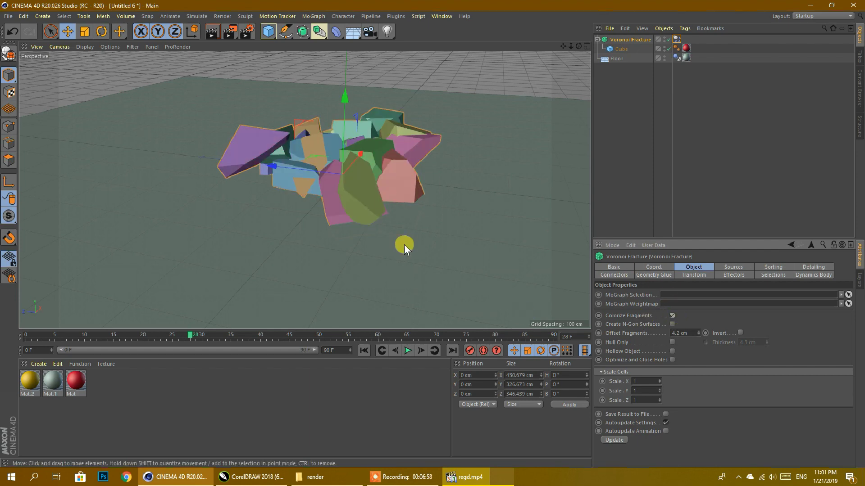
Show the Voronoi Fracture's Point Generator - Distribution source settings and play the simulation to view the fragments
{"action": "left_click", "coordinate": [729, 267]}
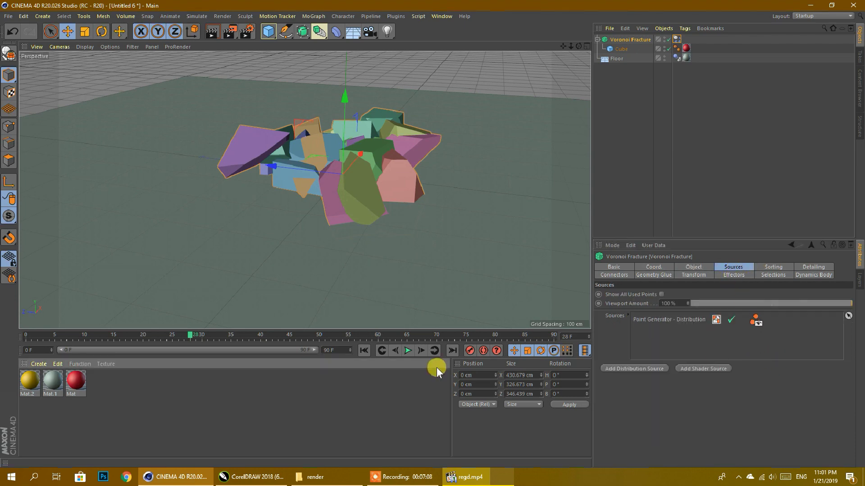
{"action": "scroll", "coordinate": [499, 190], "scroll_direction": "down", "scroll_amount": 5}
{"action": "left_click_drag", "start_coordinate": [561, 46], "coordinate": [482, 74]}
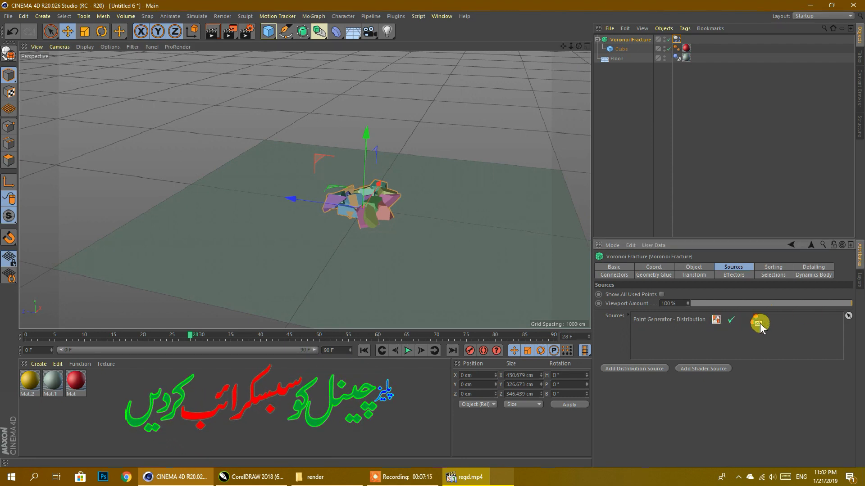
{"action": "left_click", "coordinate": [716, 321]}
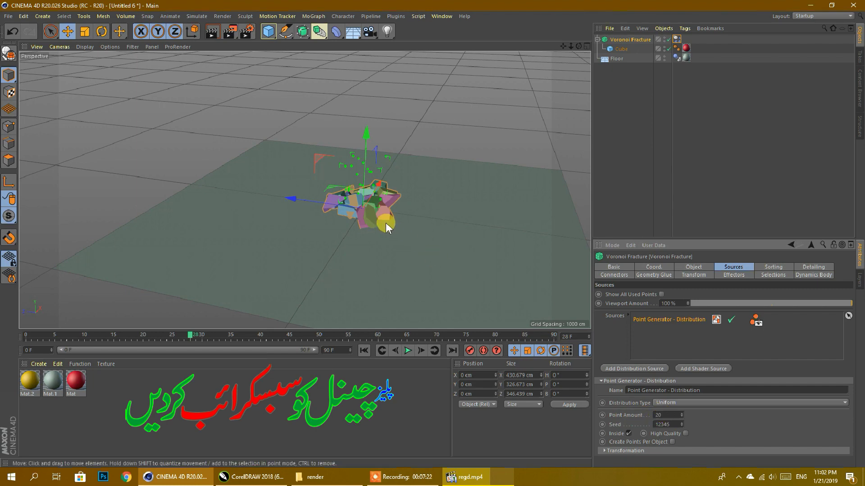
{"action": "left_click", "coordinate": [407, 350]}
{"action": "scroll", "coordinate": [427, 218], "scroll_direction": "down", "scroll_amount": 4}
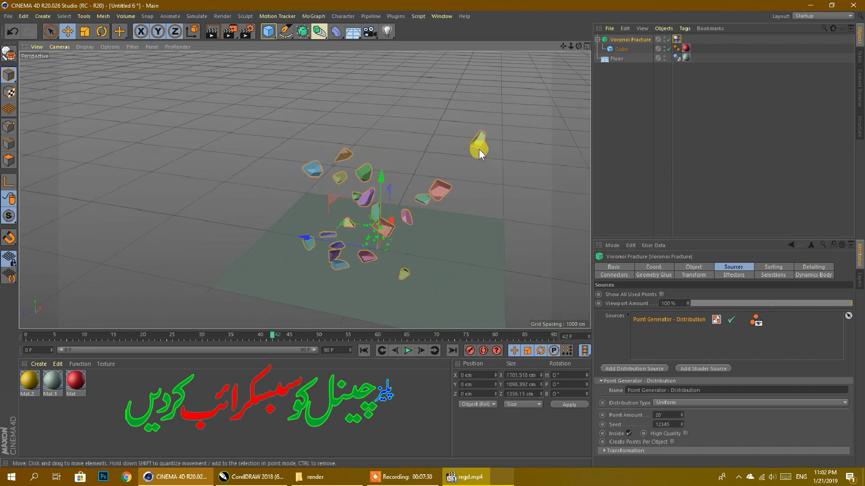
Set the distribution source's Point Amount to 200 and replay the simulation from the start to frame 25
{"action": "left_click_drag", "start_coordinate": [667, 414], "coordinate": [652, 412]}
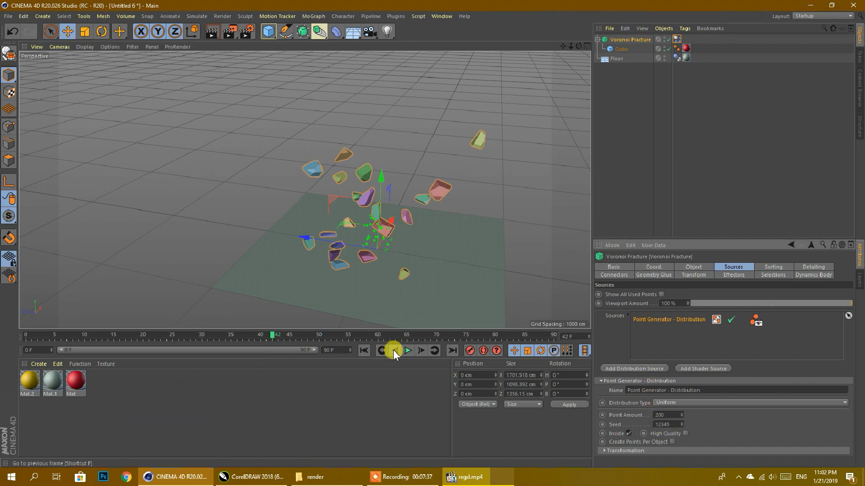
{"action": "left_click", "coordinate": [364, 350]}
{"action": "left_click", "coordinate": [404, 350]}
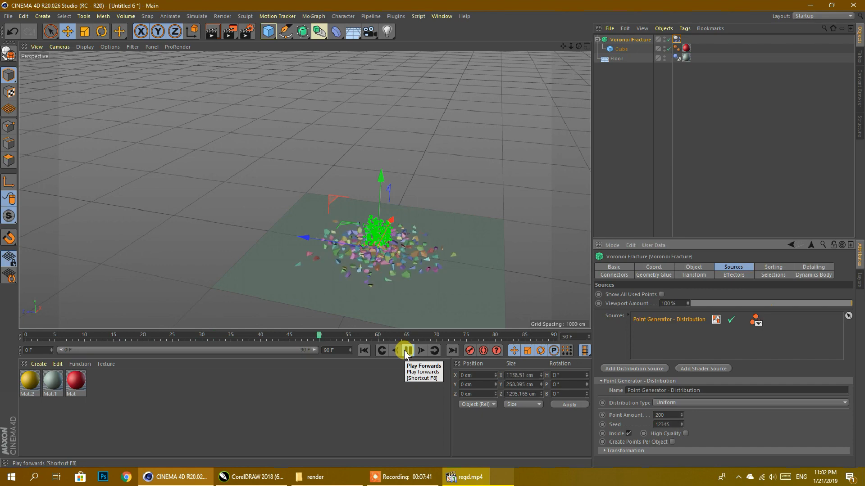
{"action": "left_click", "coordinate": [405, 350]}
{"action": "scroll", "coordinate": [398, 265], "scroll_direction": "up", "scroll_amount": 6}
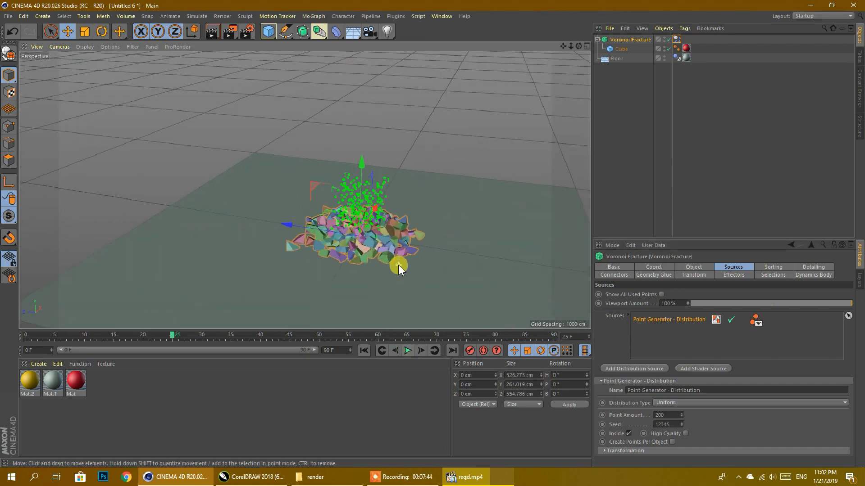
Hide the distribution source's green points in the viewport and replay the simulation from the start to frame 17
{"action": "left_click", "coordinate": [758, 324]}
{"action": "left_click", "coordinate": [371, 351]}
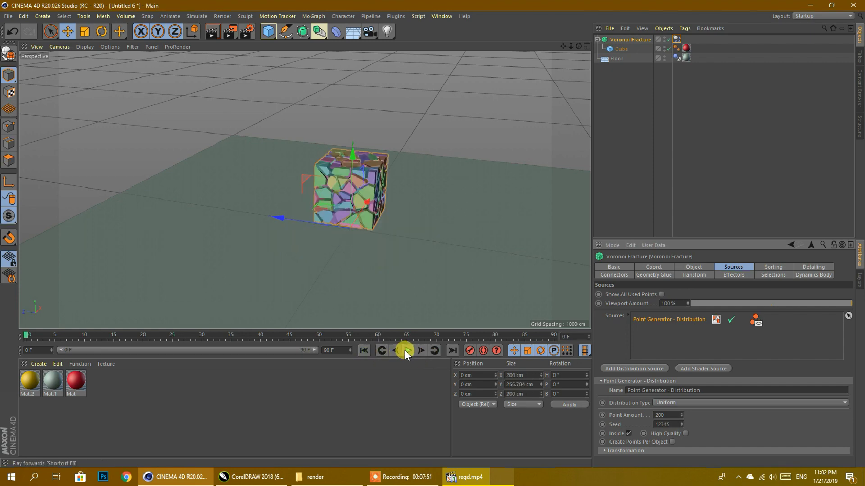
{"action": "left_click", "coordinate": [405, 350]}
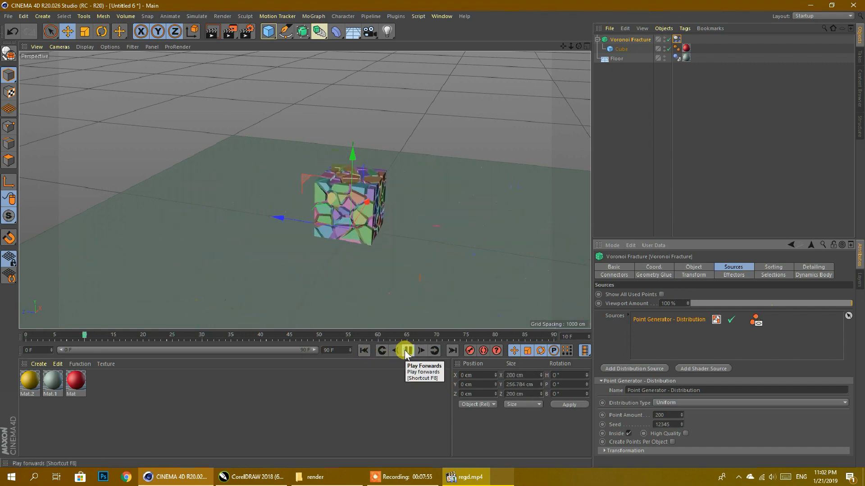
{"action": "left_click", "coordinate": [406, 351]}
Set the Voronoi Fracture's Offset Fragments to 0 cm and replay the simulation from the start to frame 20
{"action": "left_click", "coordinate": [685, 268]}
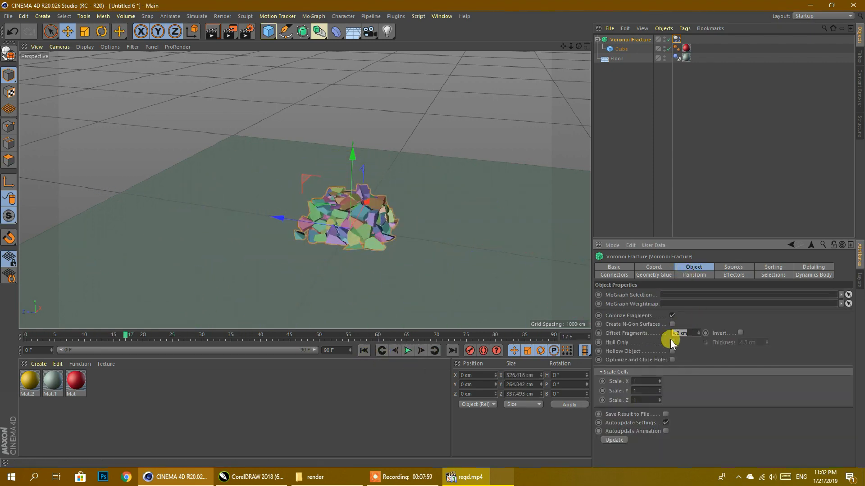
{"action": "type", "text": "0"}
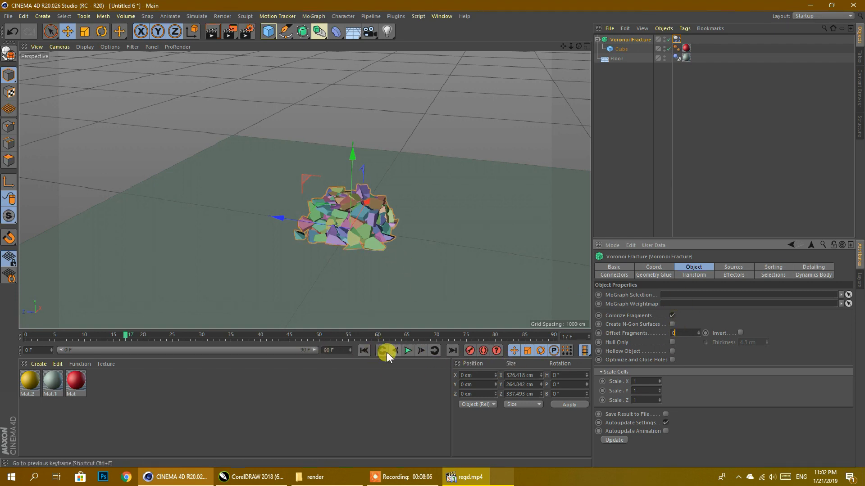
{"action": "left_click", "coordinate": [365, 351]}
{"action": "left_click", "coordinate": [407, 351]}
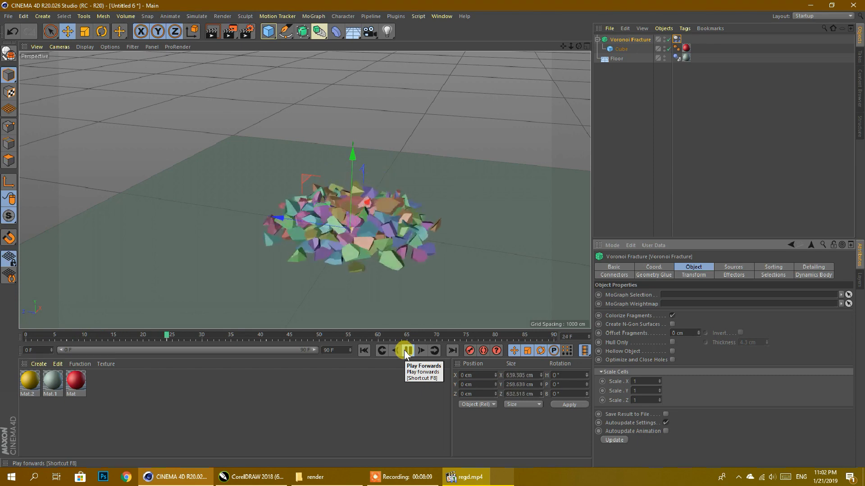
{"action": "left_click", "coordinate": [407, 350]}
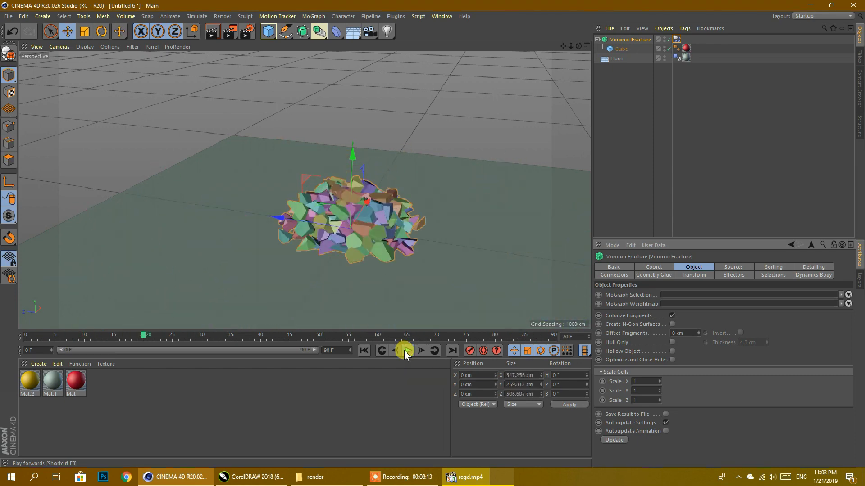
Return to frame 0 and rotate the fractured cube to about H 12.8°, P 26.3°, B -27.1°
{"action": "left_click", "coordinate": [364, 351]}
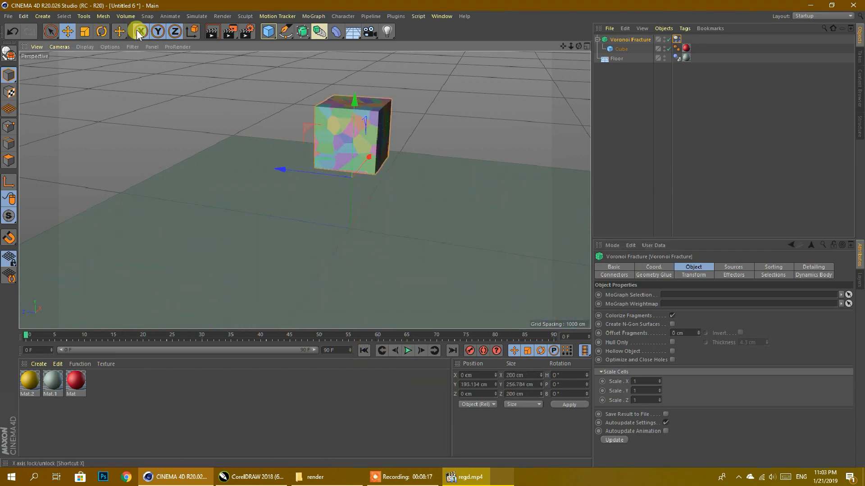
{"action": "left_click", "coordinate": [101, 31]}
{"action": "left_click_drag", "start_coordinate": [347, 142], "coordinate": [395, 166]}
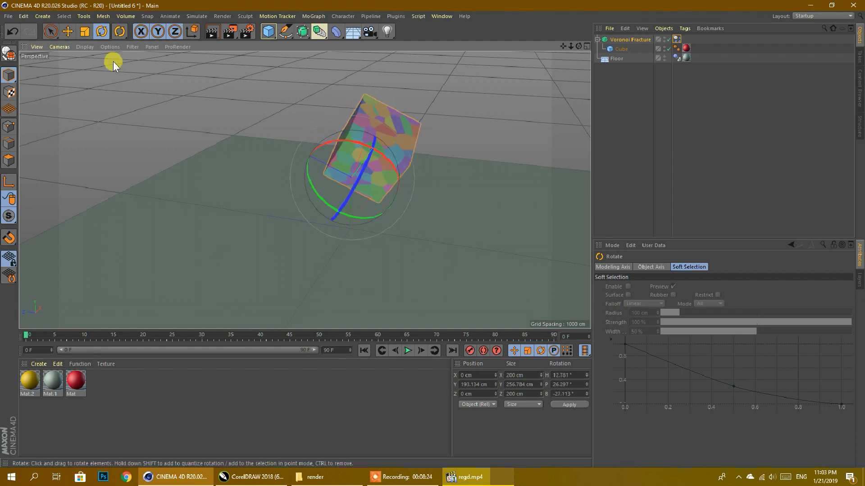
Raise the tilted fractured cube to about Y 417 cm and play the simulation to frame 49
{"action": "left_click", "coordinate": [67, 31]}
{"action": "left_click_drag", "start_coordinate": [358, 139], "coordinate": [355, 75]}
{"action": "left_click", "coordinate": [408, 350]}
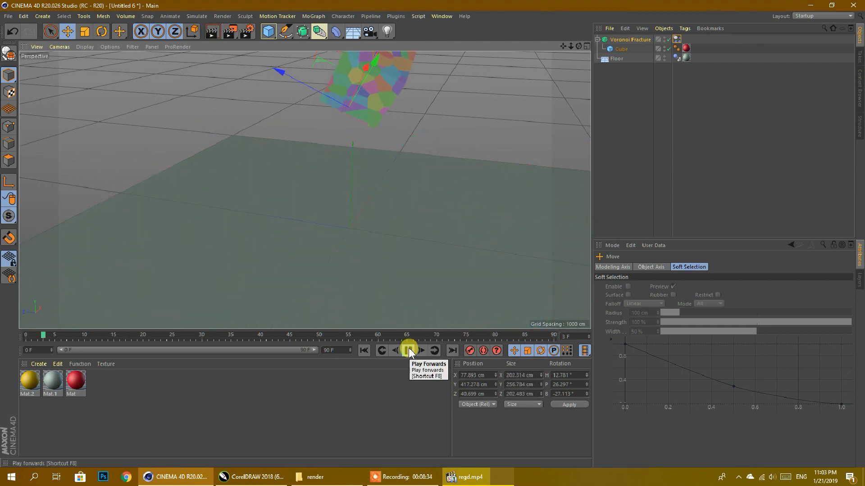
{"action": "left_click", "coordinate": [408, 350]}
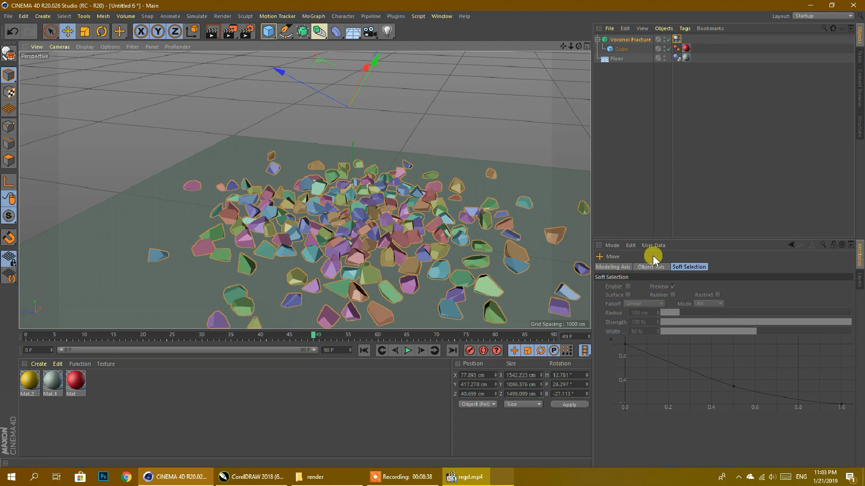
Open the Voronoi Fracture's Detailing settings and switch Enable Detailing on and back off to try it
{"action": "left_click", "coordinate": [628, 39]}
{"action": "left_click", "coordinate": [733, 267]}
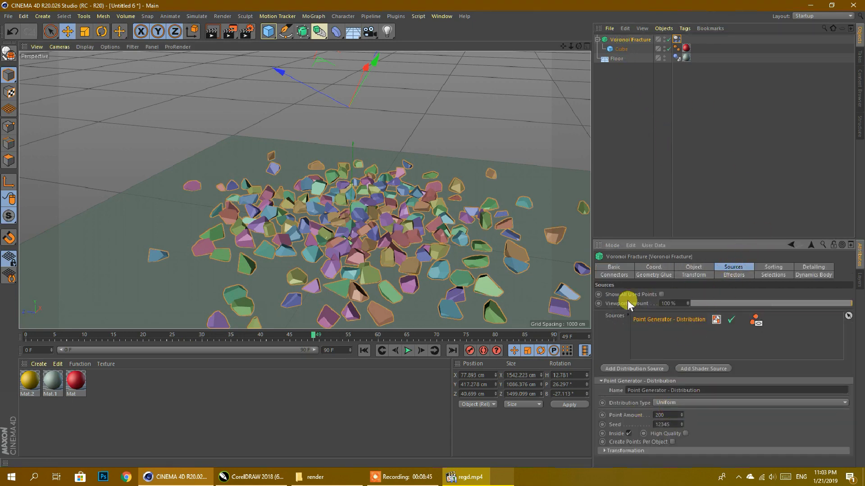
{"action": "left_click", "coordinate": [774, 268]}
{"action": "left_click", "coordinate": [813, 268]}
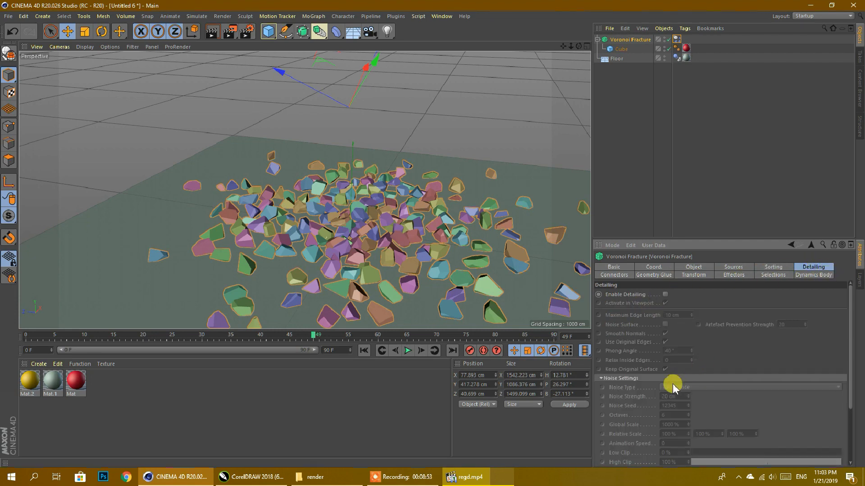
{"action": "left_click", "coordinate": [665, 295]}
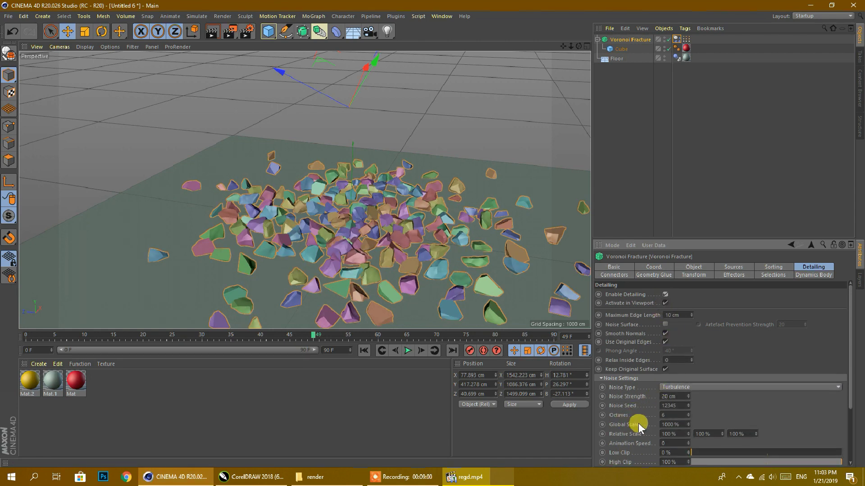
{"action": "left_click", "coordinate": [665, 295]}
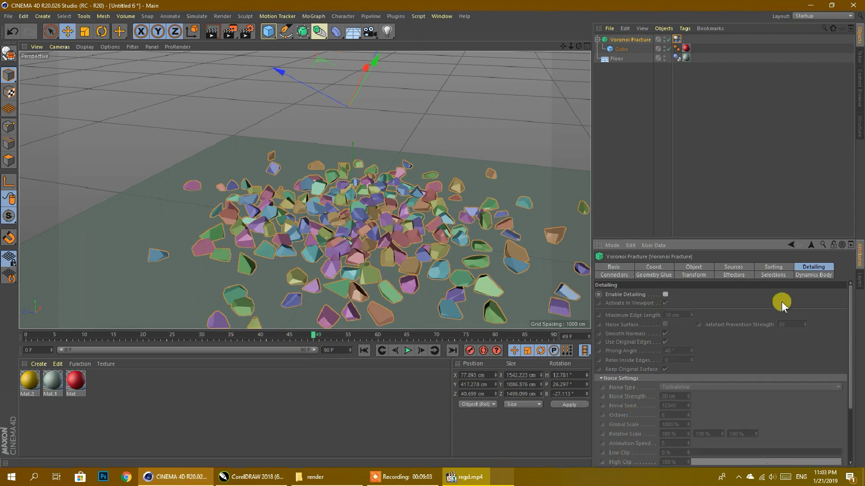
Review the Voronoi Fracture's Dynamics Body, Selections and Sources settings
{"action": "left_click", "coordinate": [812, 276]}
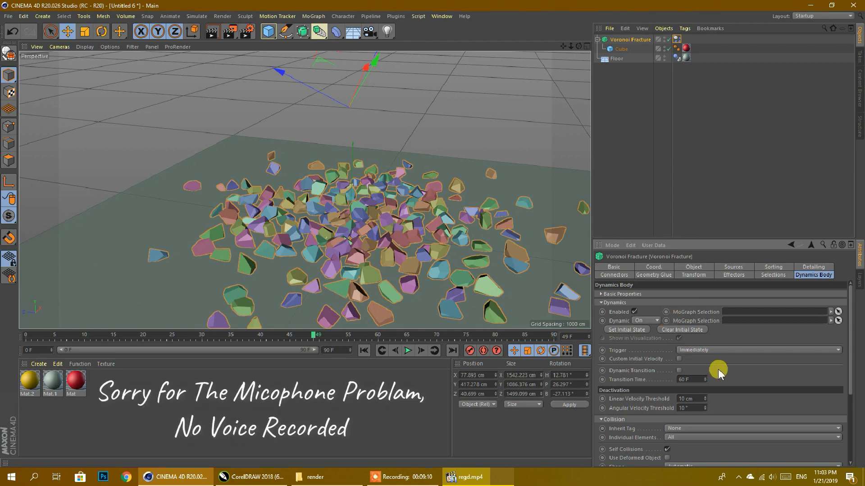
{"action": "left_click", "coordinate": [772, 275]}
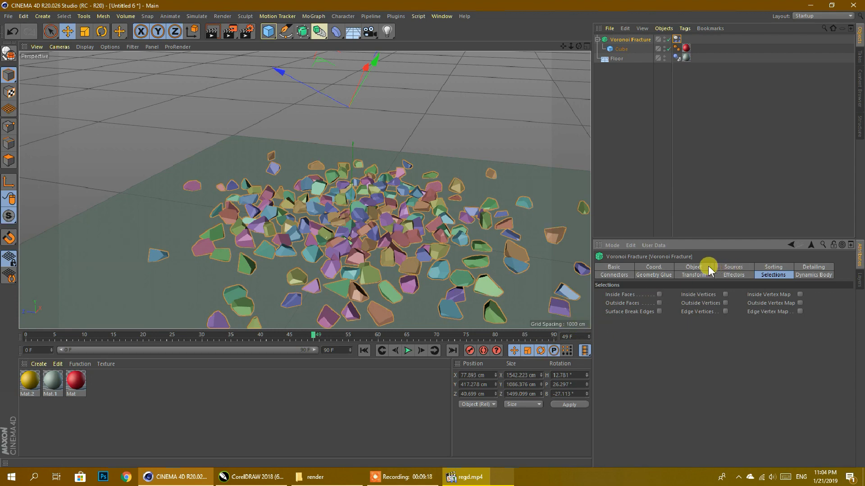
{"action": "left_click", "coordinate": [734, 267]}
Disable Colorize Fragments on the Voronoi Fracture and replay the simulation from the start to frame 54
{"action": "left_click", "coordinate": [696, 267]}
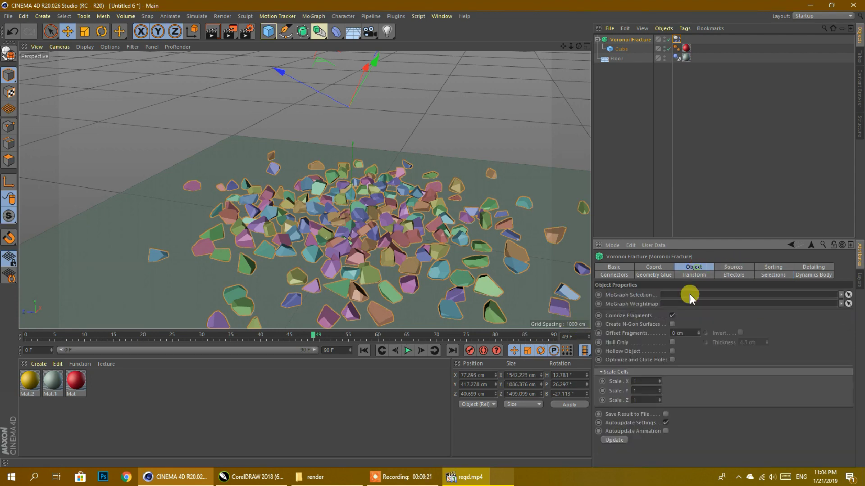
{"action": "left_click", "coordinate": [672, 316]}
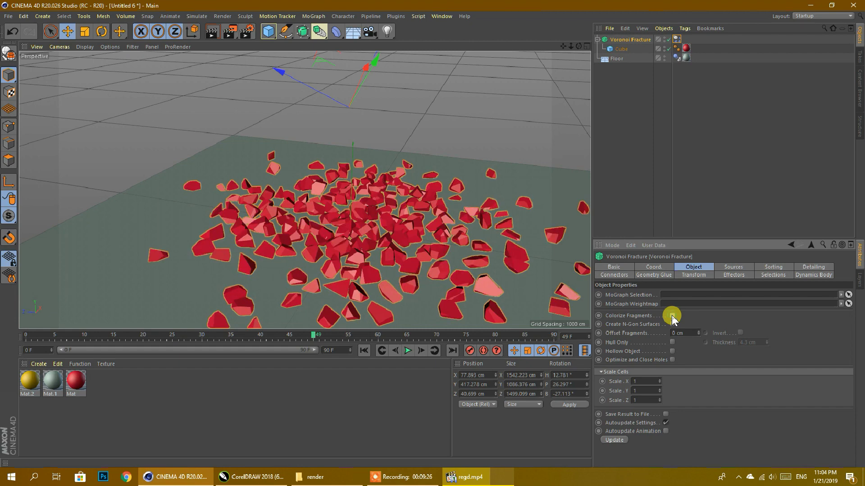
{"action": "left_click", "coordinate": [364, 351]}
{"action": "left_click", "coordinate": [408, 351]}
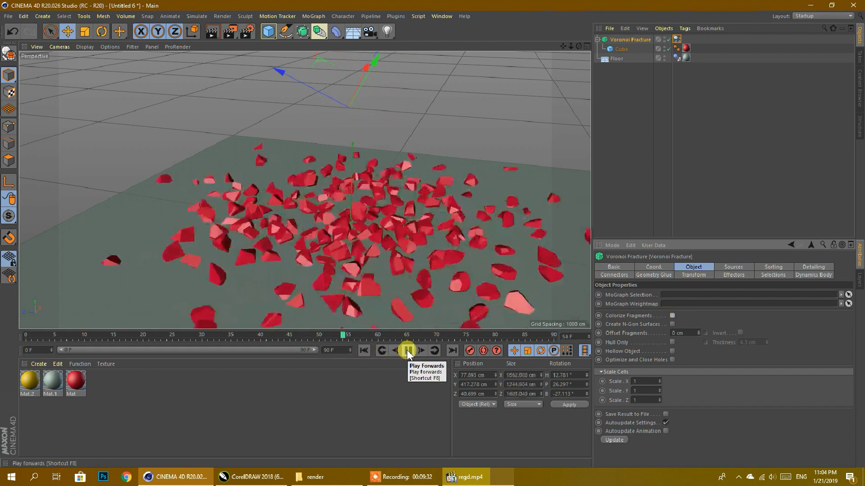
{"action": "left_click", "coordinate": [407, 351]}
Enable the Inside Faces and Outside Faces selections on the Voronoi Fracture
{"action": "left_click", "coordinate": [771, 275]}
{"action": "left_click", "coordinate": [660, 303]}
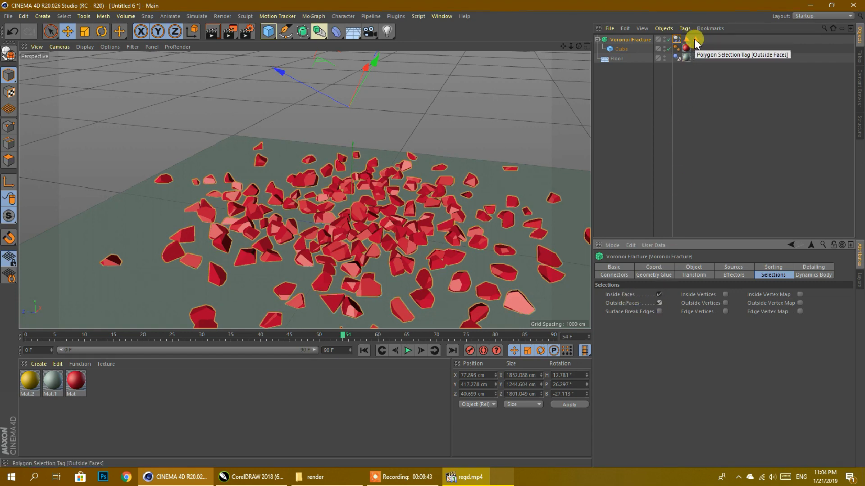
{"action": "left_click", "coordinate": [660, 295]}
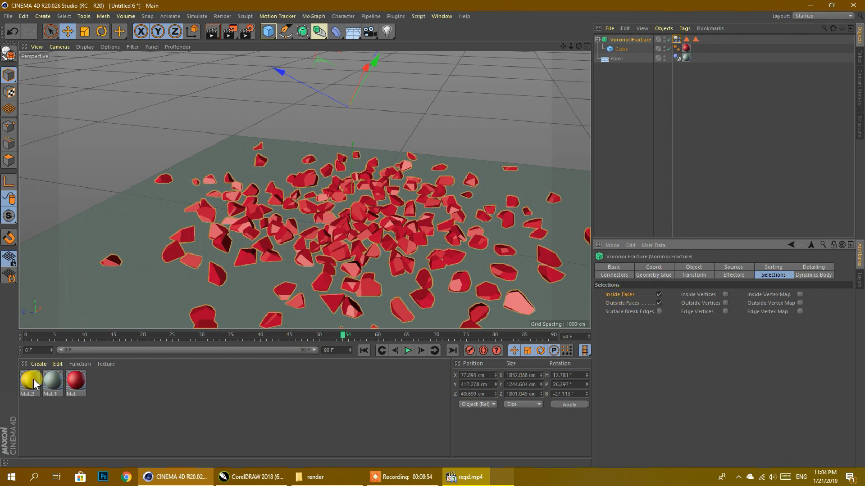
Assign the yellow Mat.2 and the red Mat to the Voronoi Fracture, taking the red material off the Cube
{"action": "left_click_drag", "start_coordinate": [35, 383], "coordinate": [624, 41]}
{"action": "left_click_drag", "start_coordinate": [73, 381], "coordinate": [688, 59]}
{"action": "left_click", "coordinate": [690, 101]}
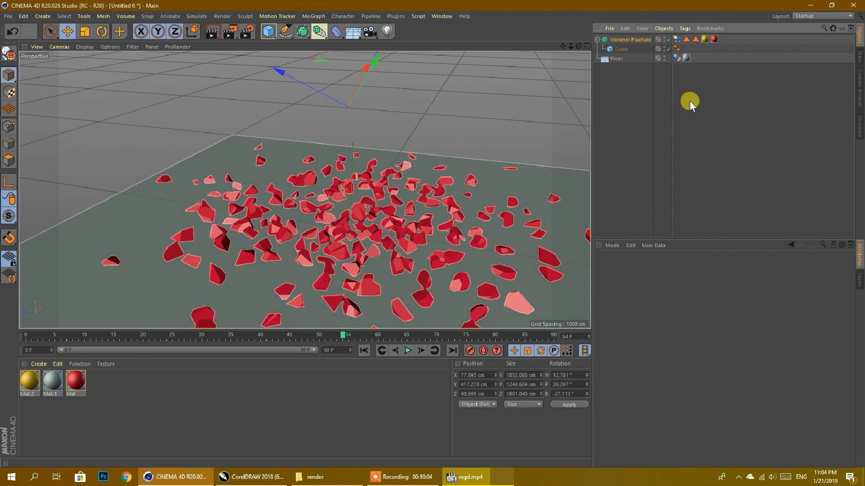
Restrict Mat.2 to the Inside Faces selection and the red Mat to the Outside Faces selection
{"action": "left_click", "coordinate": [704, 39]}
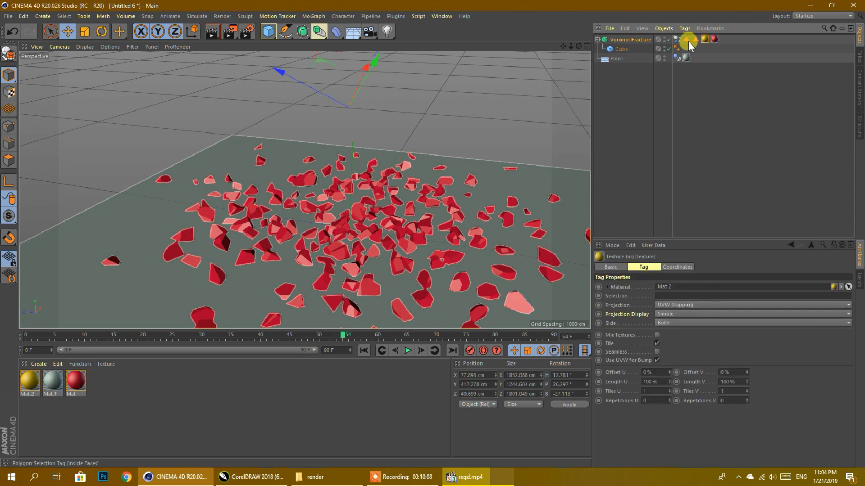
{"action": "left_click_drag", "start_coordinate": [686, 41], "coordinate": [670, 299]}
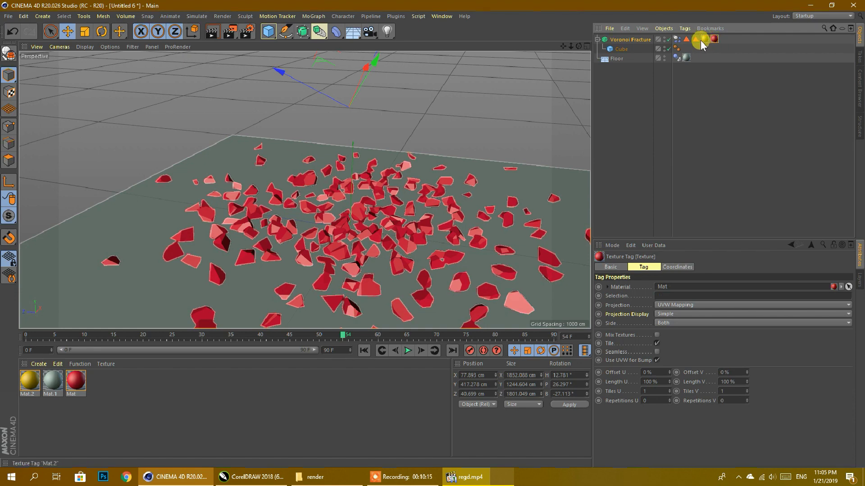
{"action": "left_click_drag", "start_coordinate": [696, 39], "coordinate": [679, 291]}
Replay the simulation from the start to frame 39 to check the inner and outer face materials
{"action": "left_click", "coordinate": [380, 354]}
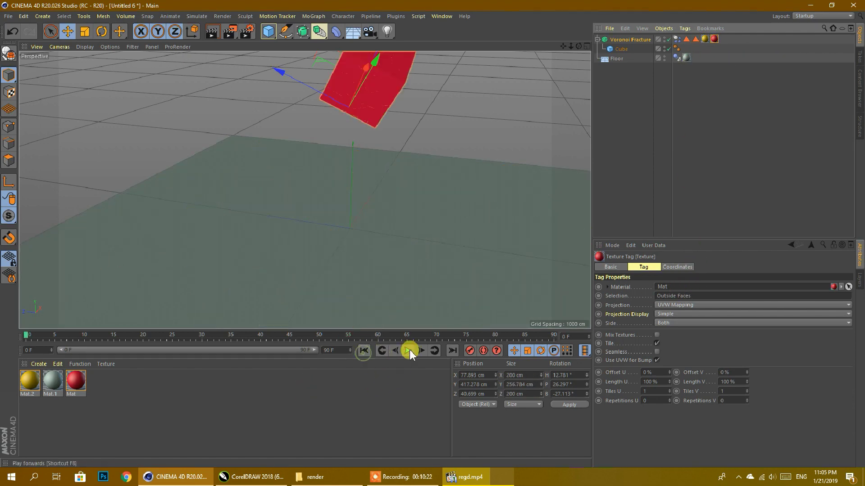
{"action": "left_click", "coordinate": [410, 352]}
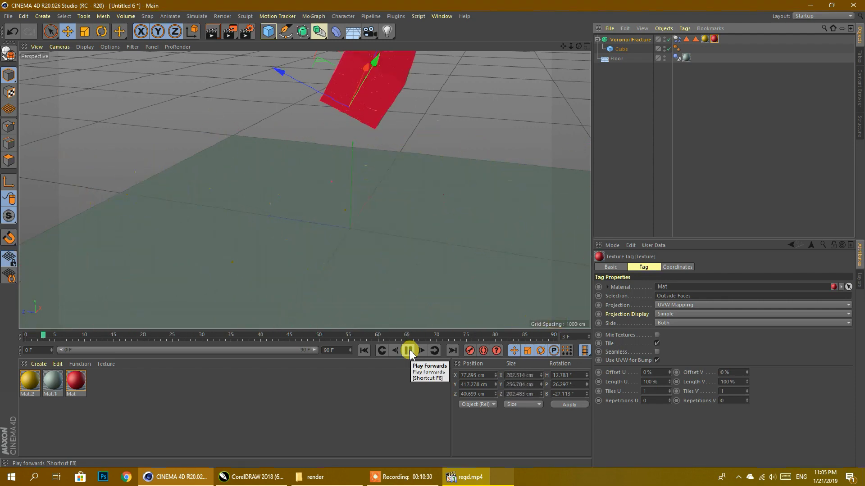
{"action": "left_click", "coordinate": [410, 352]}
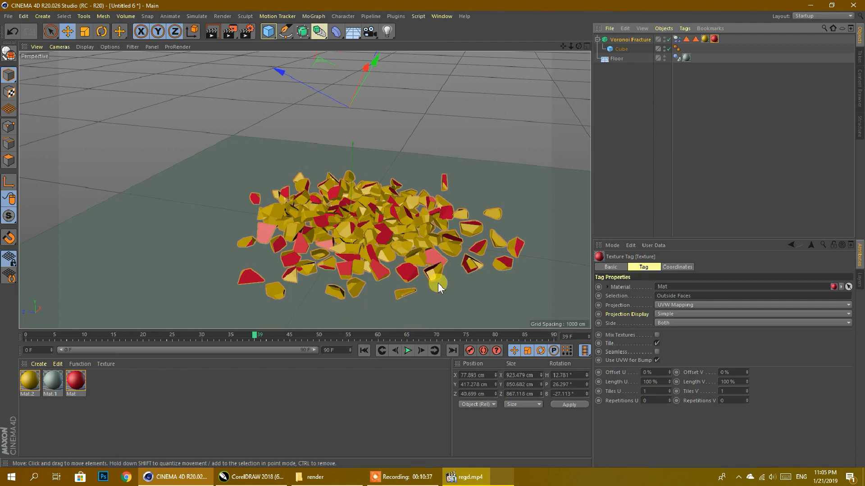
Add a MoText object with the two-line text "MSB GRAFIX"
{"action": "left_click", "coordinate": [618, 82]}
{"action": "left_click", "coordinate": [311, 16]}
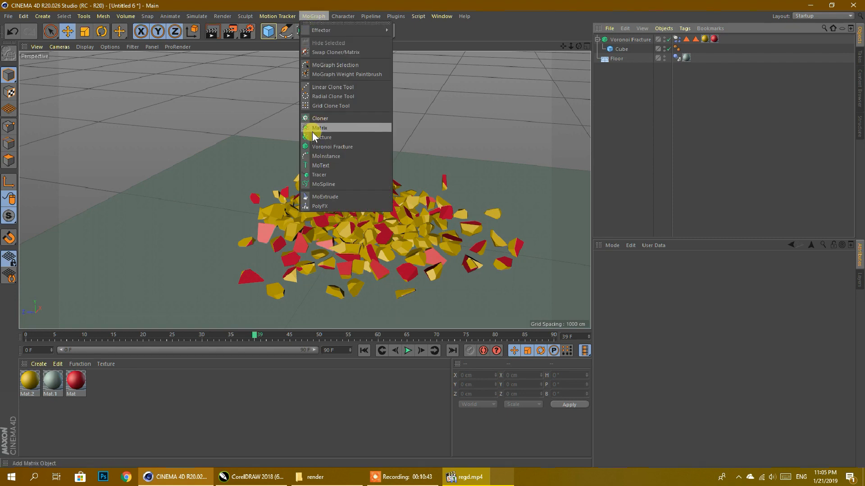
{"action": "left_click", "coordinate": [318, 166]}
{"action": "left_click_drag", "start_coordinate": [648, 311], "coordinate": [496, 319]}
{"action": "type", "text": "MSB"}
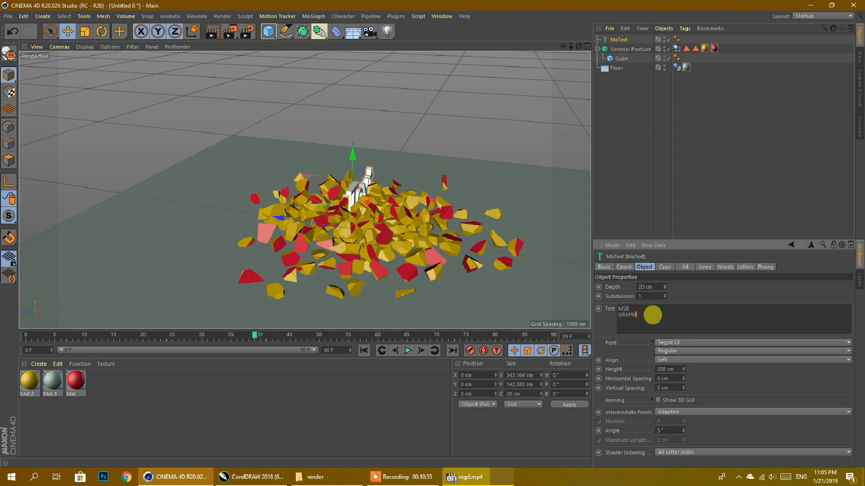
Set the MoText object's extrusion depth to 60 cm
{"action": "left_click_drag", "start_coordinate": [657, 319], "coordinate": [604, 283]}
{"action": "left_click", "coordinate": [631, 287]}
{"action": "double_click", "coordinate": [639, 288]}
{"action": "type", "text": "60"}
{"action": "key", "text": "Return"}
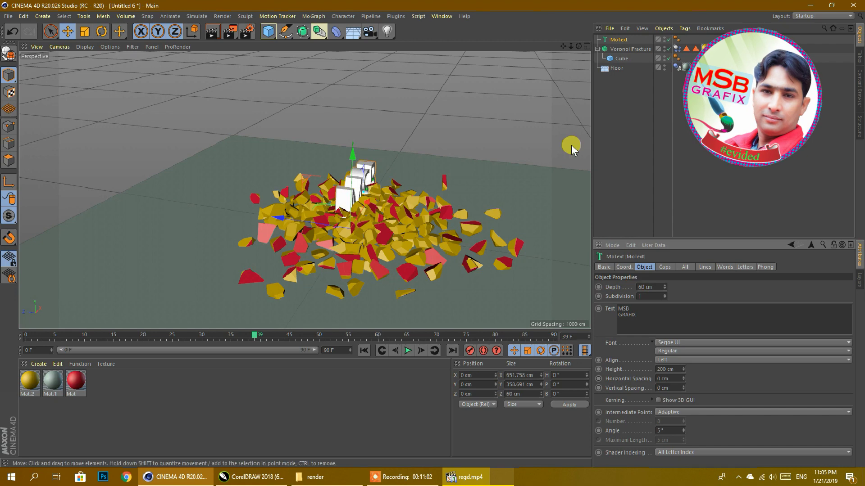
Set both the Start and End caps of the MoText object to Fillet Cap
{"action": "left_click", "coordinate": [665, 266]}
{"action": "left_click", "coordinate": [703, 287]}
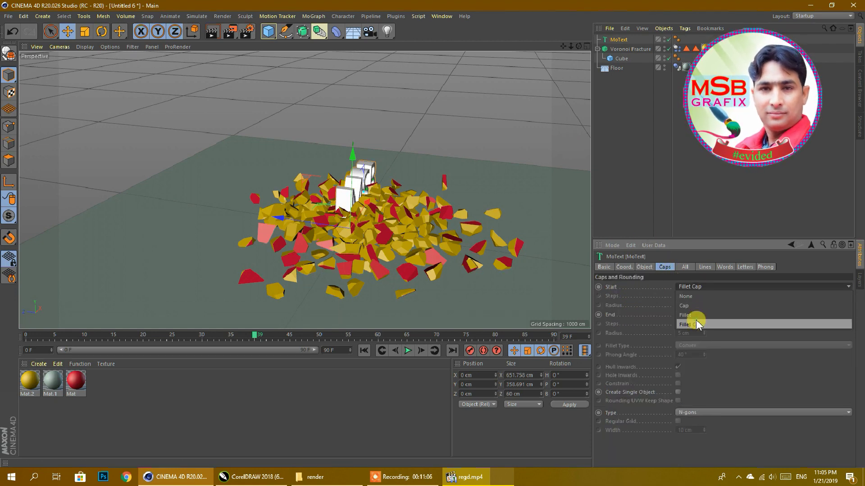
{"action": "left_click", "coordinate": [696, 324]}
{"action": "left_click", "coordinate": [689, 315]}
{"action": "left_click", "coordinate": [690, 349]}
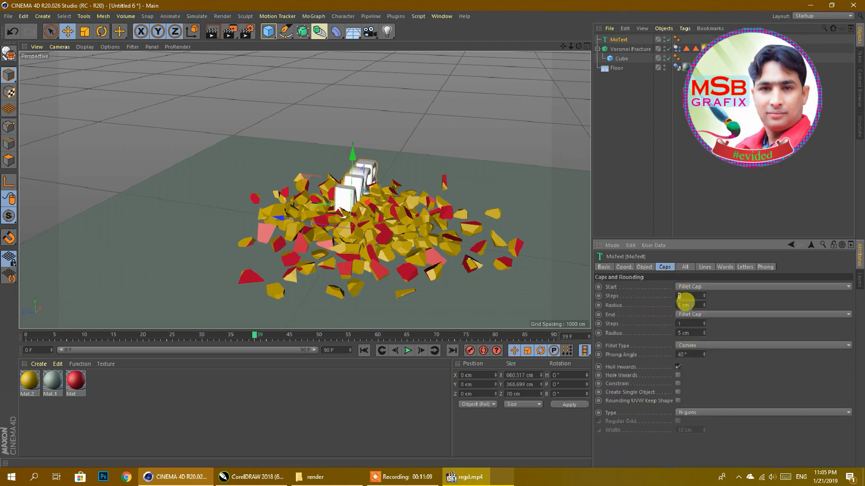
Set the fillet steps of both the Start and End caps of the MoText to 5
{"action": "key", "text": "Tab"}
{"action": "key", "text": "Tab"}
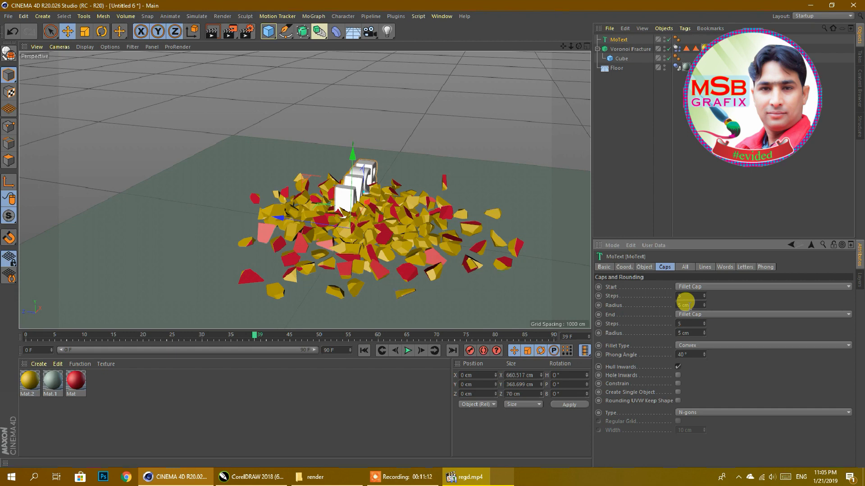
{"action": "left_click", "coordinate": [495, 131]}
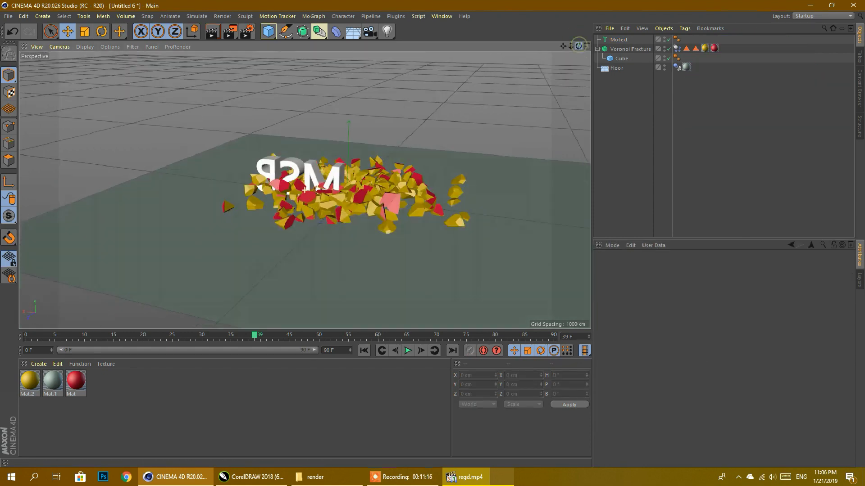
Delete the Cube from inside the Voronoi Fracture object
{"action": "left_click_drag", "start_coordinate": [579, 46], "coordinate": [579, 50]}
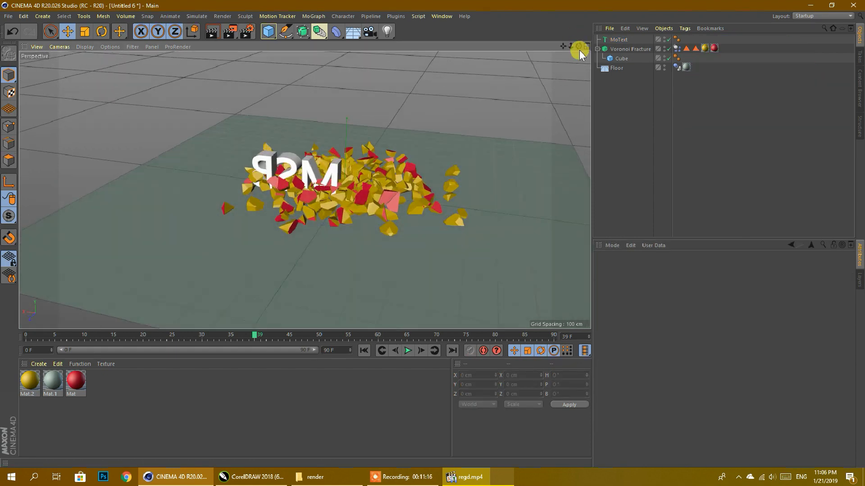
{"action": "left_click", "coordinate": [616, 59]}
{"action": "key", "text": "Delete"}
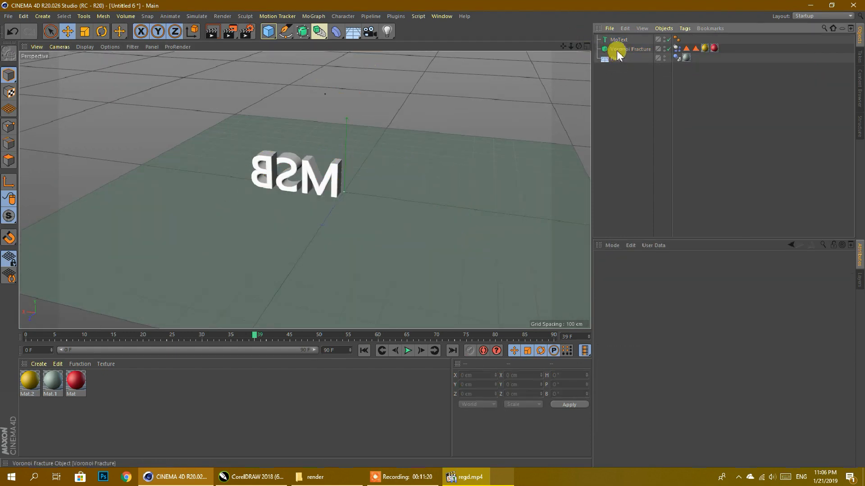
Raise the MoText object above the floor to a Y position of about 285 cm
{"action": "left_click", "coordinate": [618, 40]}
{"action": "left_click_drag", "start_coordinate": [579, 46], "coordinate": [574, 47]}
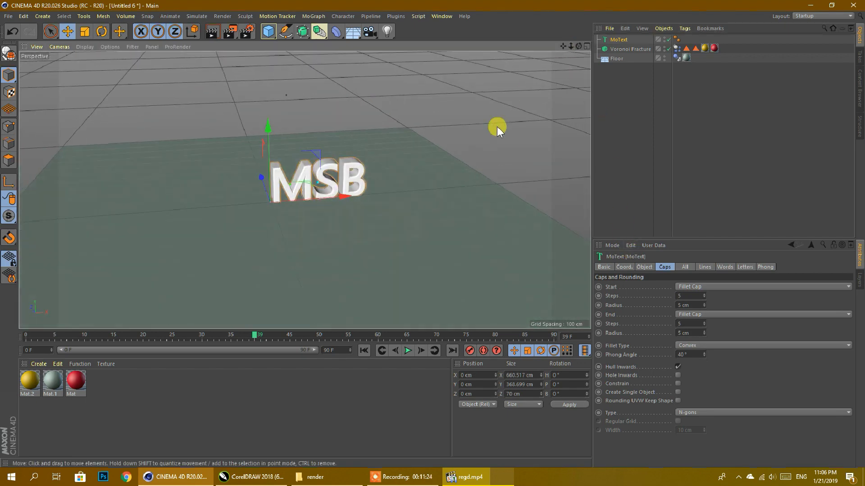
{"action": "left_click_drag", "start_coordinate": [268, 127], "coordinate": [265, 55]}
Set the MoText's text alignment to Middle
{"action": "left_click", "coordinate": [644, 267]}
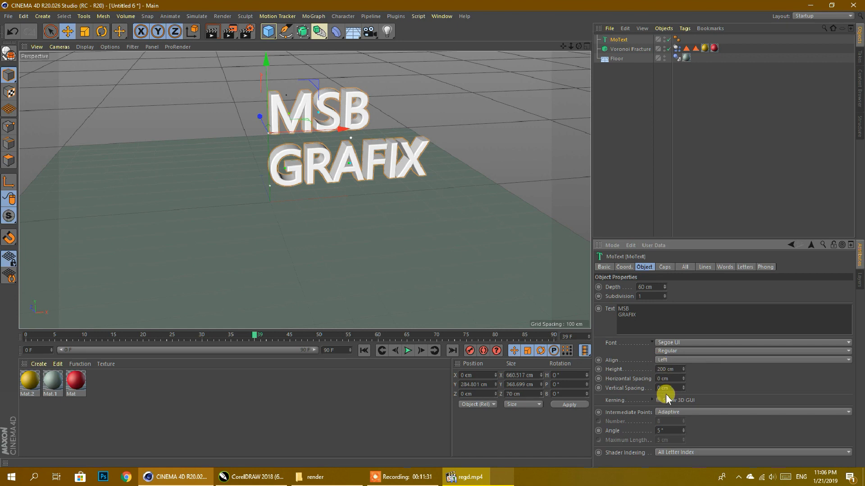
{"action": "left_click", "coordinate": [668, 360]}
{"action": "left_click", "coordinate": [669, 370]}
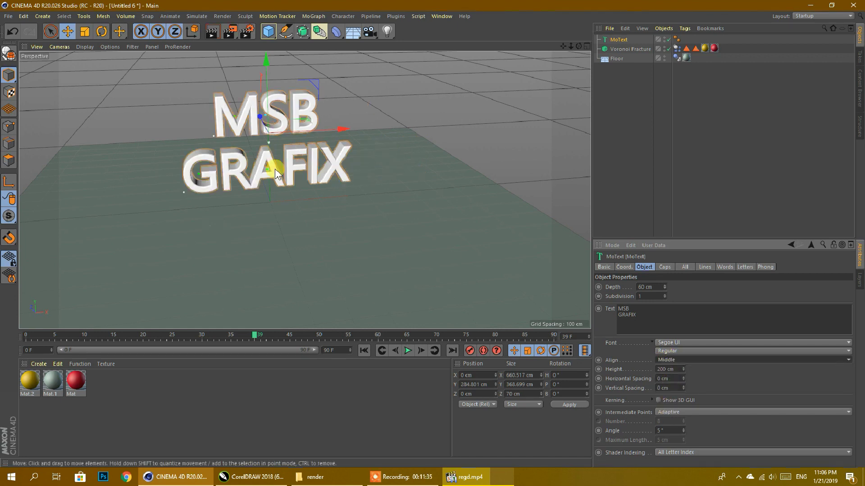
Tighten the MoText's vertical spacing to -47 cm and lower the text to a Y position of about 175 cm
{"action": "left_click_drag", "start_coordinate": [266, 58], "coordinate": [267, 69]}
{"action": "left_click_drag", "start_coordinate": [684, 388], "coordinate": [685, 397]}
{"action": "left_click_drag", "start_coordinate": [269, 65], "coordinate": [271, 87]}
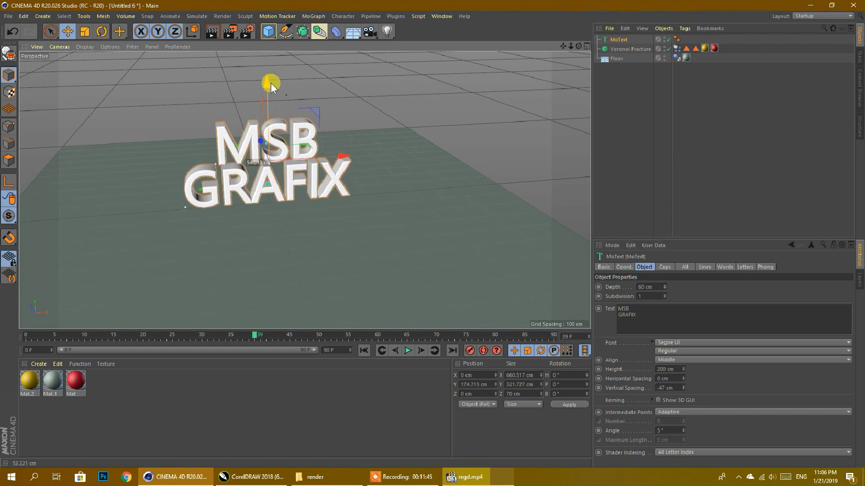
{"action": "mouse_move", "coordinate": [580, 45]}
{"action": "left_mouse_down"}
{"action": "mouse_move", "coordinate": [602, 58]}
{"action": "mouse_move", "coordinate": [586, 53]}
{"action": "left_mouse_up"}
{"action": "scroll", "coordinate": [216, 201], "scroll_direction": "up", "scroll_amount": 6}
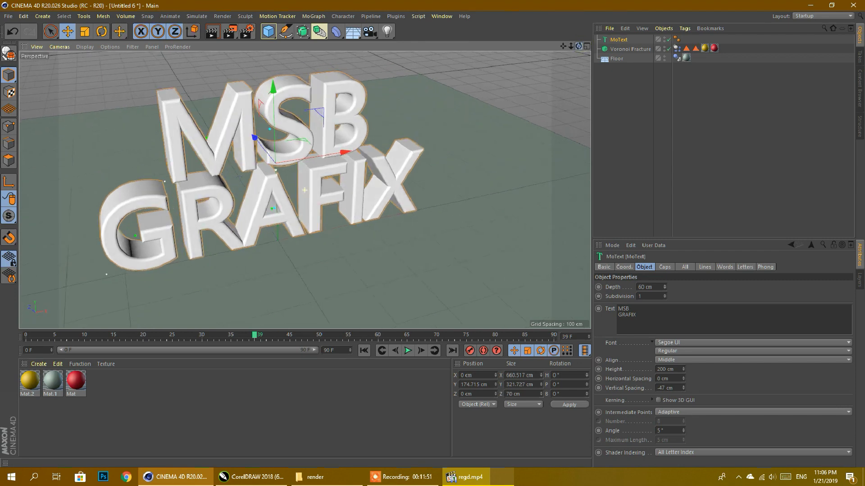
Change the MoText font to Saira Black and set its vertical spacing to -153 cm
{"action": "left_click", "coordinate": [685, 344]}
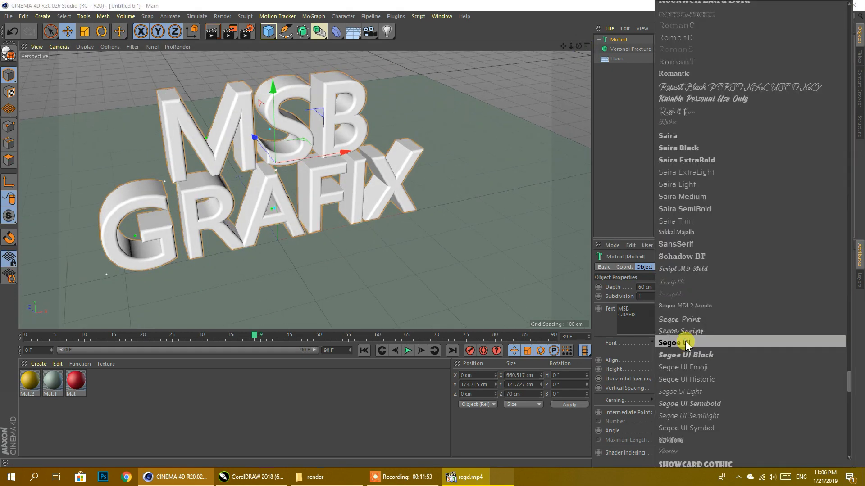
{"action": "left_click", "coordinate": [680, 148]}
{"action": "left_click_drag", "start_coordinate": [683, 388], "coordinate": [684, 389]}
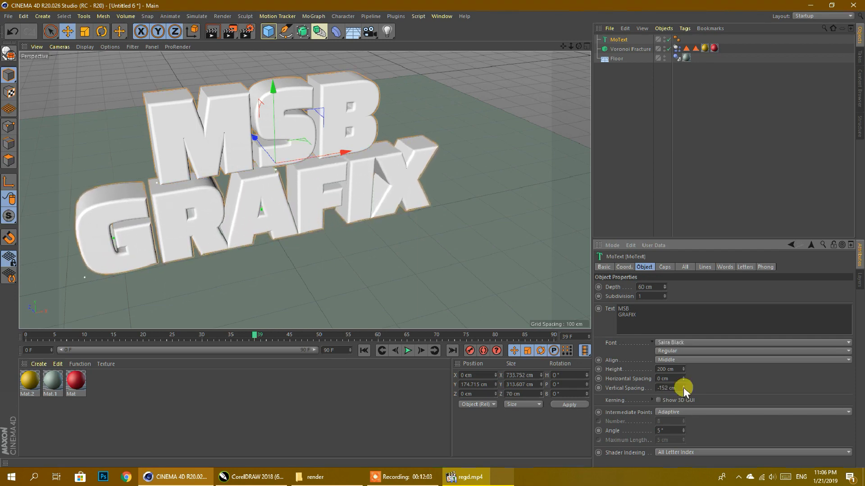
{"action": "left_click", "coordinate": [684, 389]}
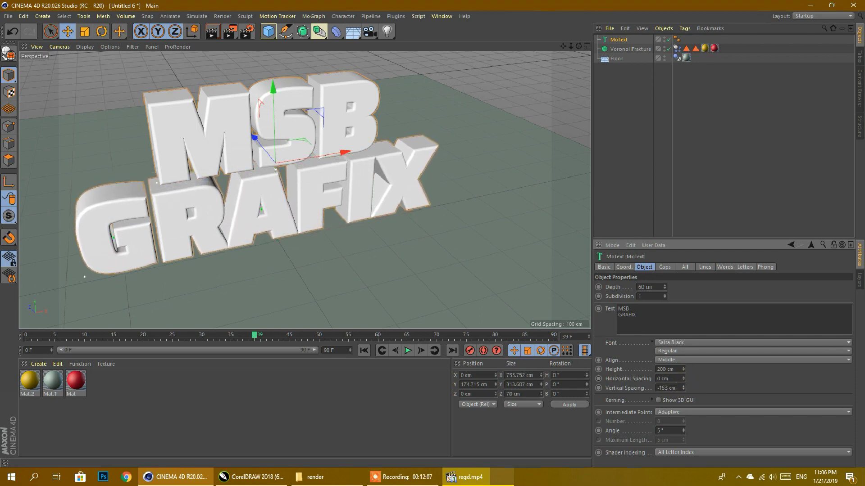
Lower the MoText to a Y position of about 171 cm and make it a child of the Voronoi Fracture object
{"action": "mouse_move", "coordinate": [271, 90]}
{"action": "left_mouse_down"}
{"action": "mouse_move", "coordinate": [272, 105]}
{"action": "mouse_move", "coordinate": [271, 93]}
{"action": "left_mouse_up"}
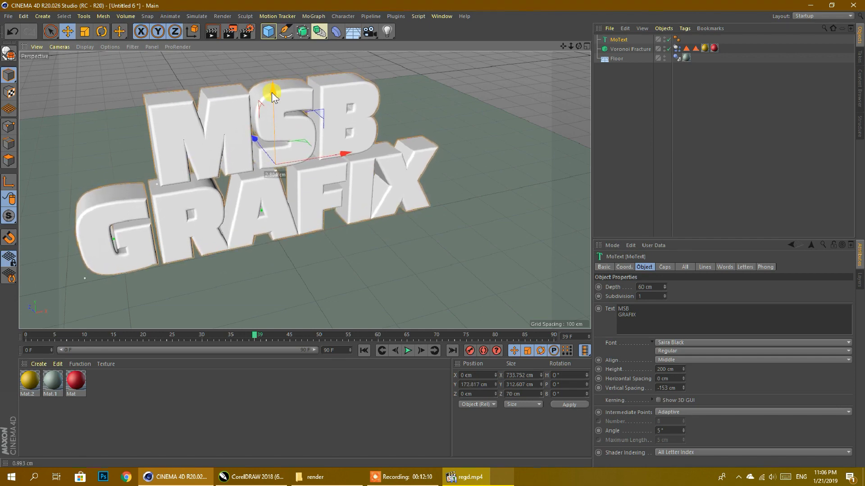
{"action": "left_click_drag", "start_coordinate": [359, 136], "coordinate": [409, 199], "text": "alt"}
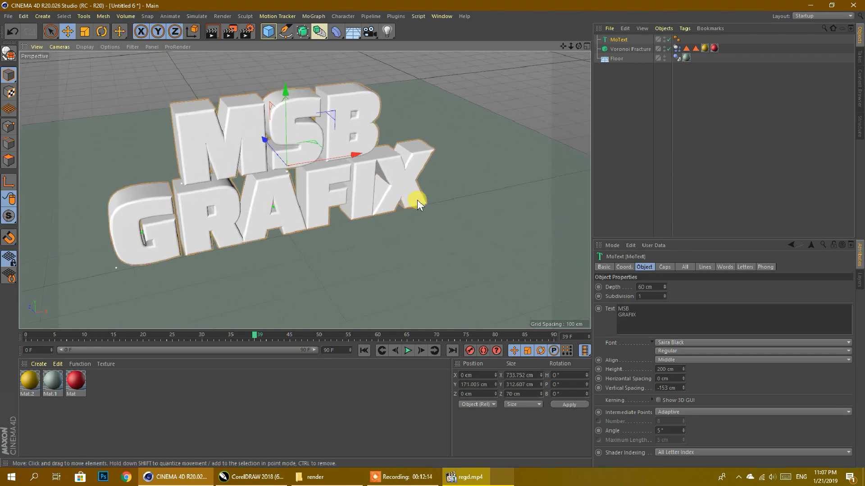
{"action": "left_click", "coordinate": [665, 267]}
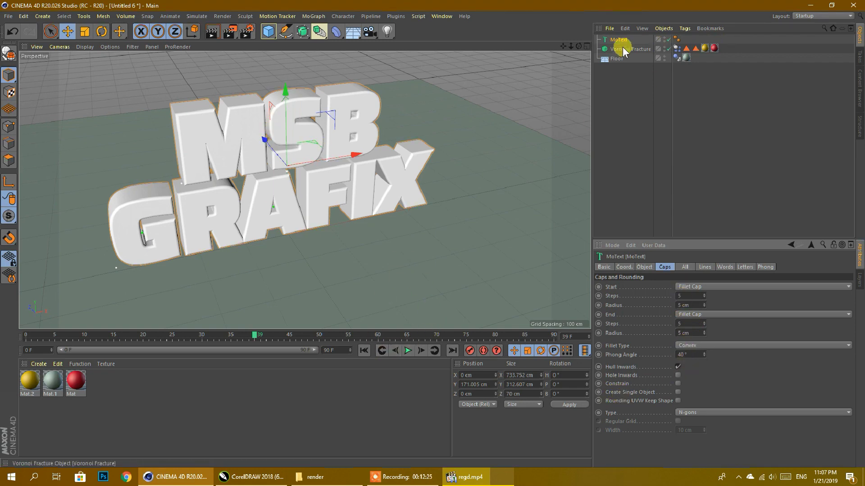
{"action": "left_click_drag", "start_coordinate": [617, 39], "coordinate": [618, 43]}
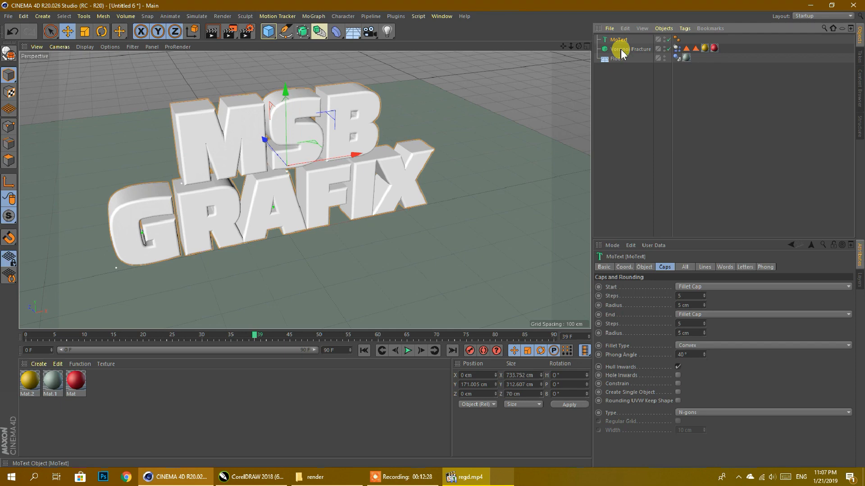
{"action": "left_click_drag", "start_coordinate": [622, 50], "coordinate": [621, 51]}
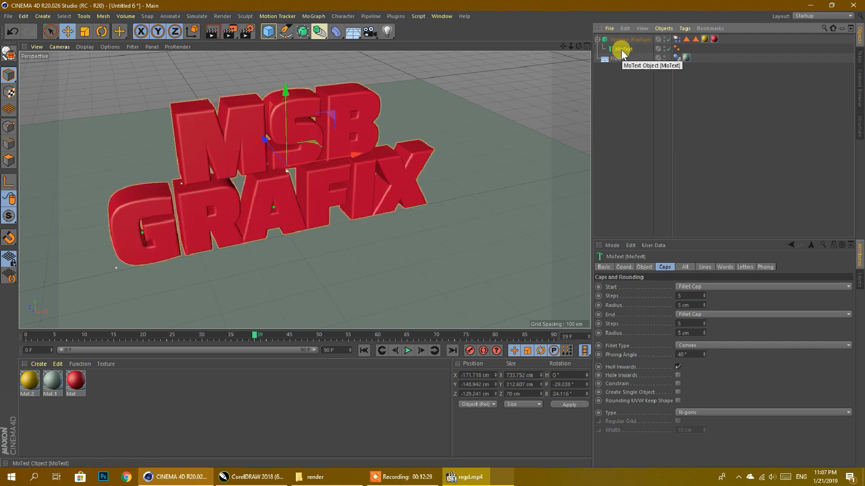
Play the simulation to check how the fractured text breaks apart
{"action": "left_click", "coordinate": [407, 351]}
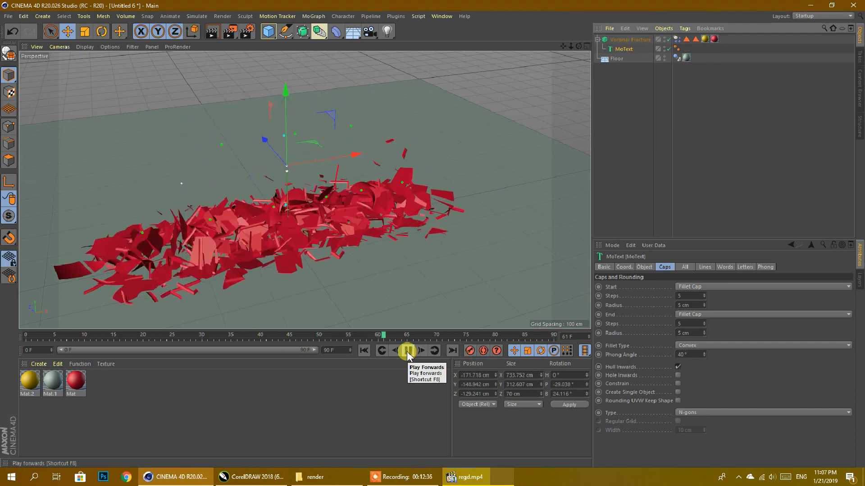
{"action": "left_click", "coordinate": [408, 351]}
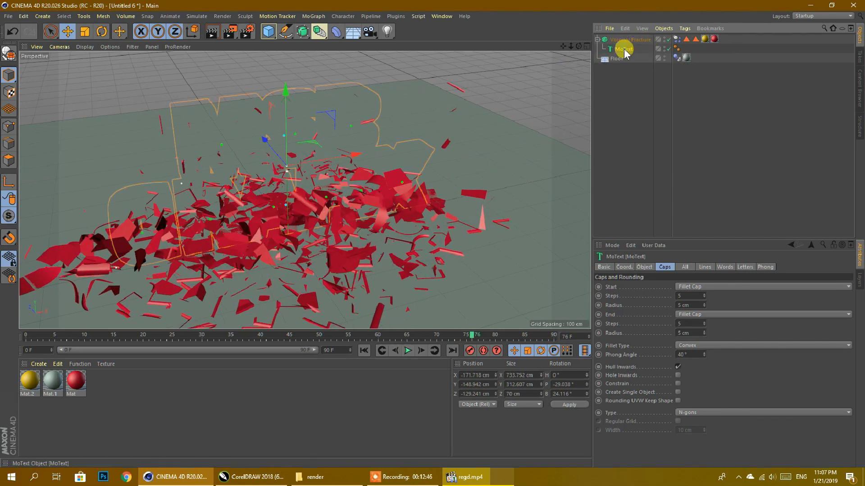
Enable Create Single Object in the MoText's cap settings and replay the simulation to check the fragments
{"action": "left_click", "coordinate": [665, 268]}
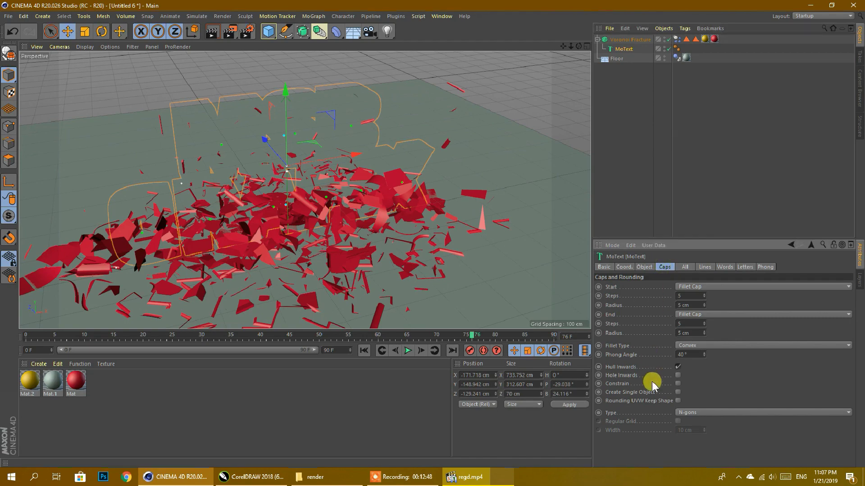
{"action": "left_click", "coordinate": [677, 392]}
{"action": "left_click", "coordinate": [387, 353]}
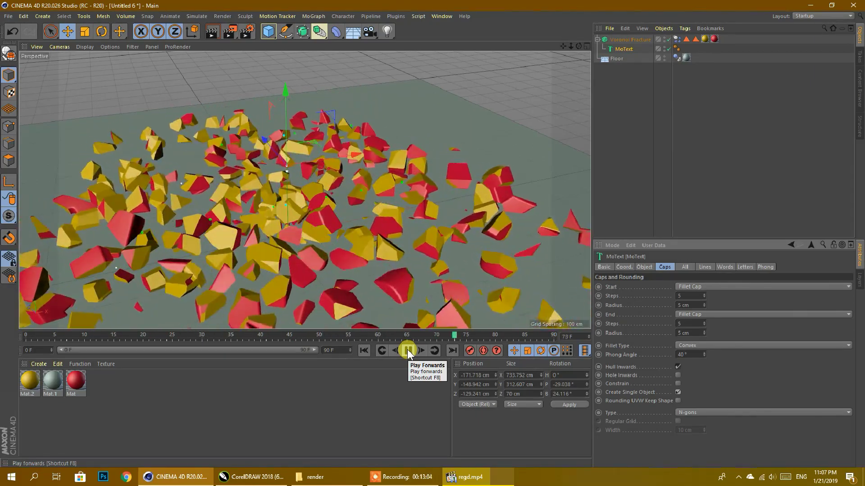
{"action": "left_click", "coordinate": [409, 351]}
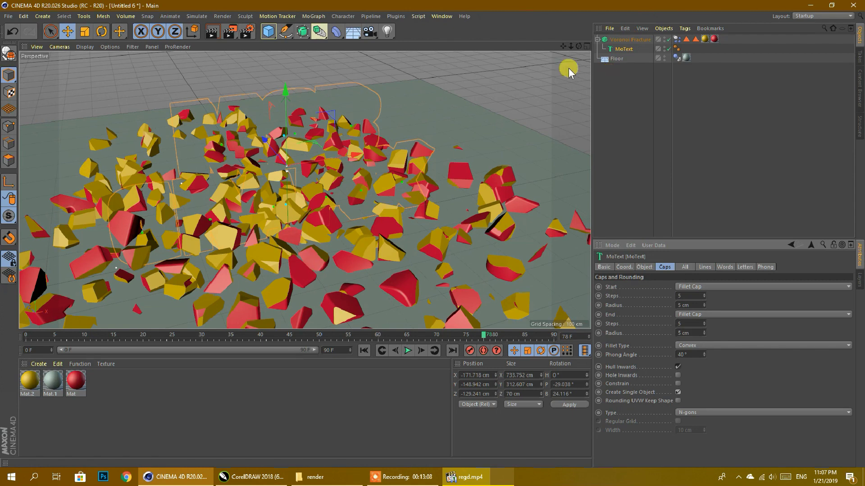
Bring the vector file "izhar .ai" from the Ai folder on drive D: into the scene with the default import settings
{"action": "left_click", "coordinate": [8, 17]}
{"action": "left_click", "coordinate": [19, 48]}
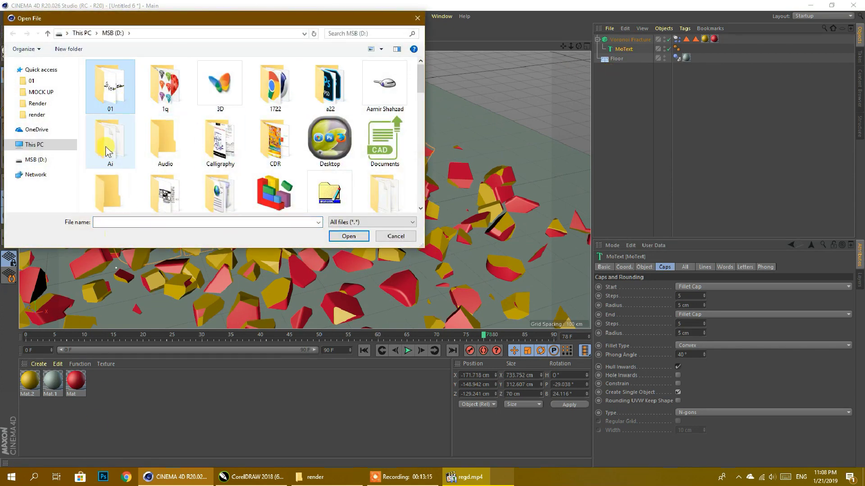
{"action": "double_click", "coordinate": [110, 141]}
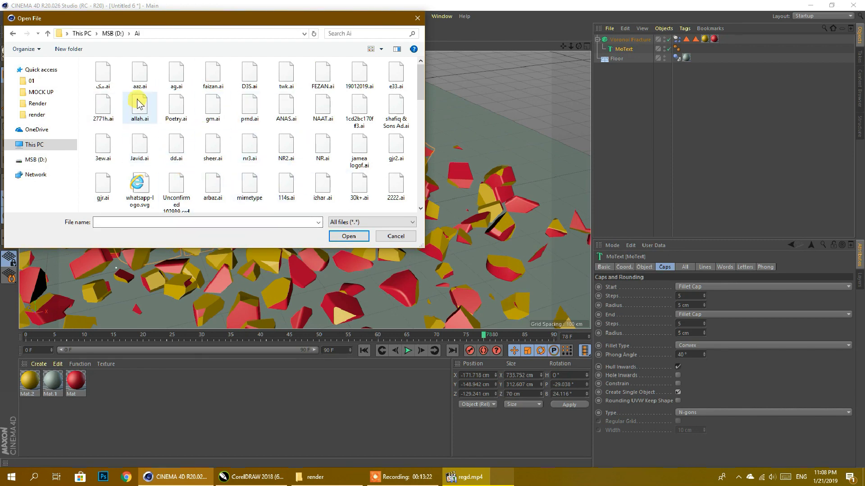
{"action": "scroll", "coordinate": [382, 126], "scroll_direction": "down", "scroll_amount": 3}
{"action": "scroll", "coordinate": [391, 144], "scroll_direction": "up", "scroll_amount": 2}
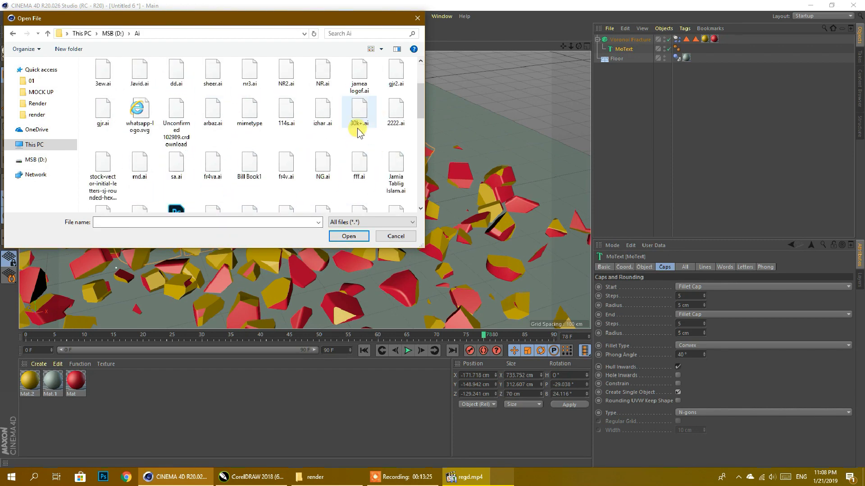
{"action": "left_click", "coordinate": [322, 113]}
{"action": "left_click", "coordinate": [348, 236]}
{"action": "left_click", "coordinate": [343, 330]}
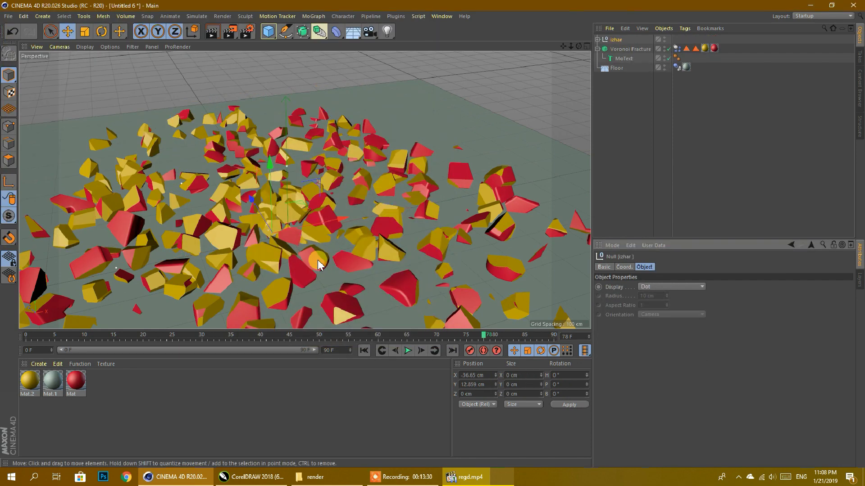
Scale up the imported izhar null and its paths to roughly the size of the text
{"action": "key", "text": "t"}
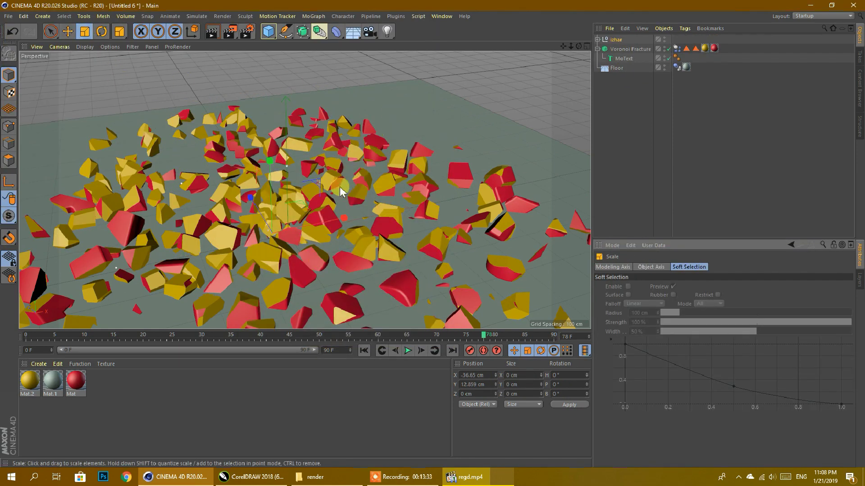
{"action": "left_click_drag", "start_coordinate": [319, 176], "coordinate": [322, 187]}
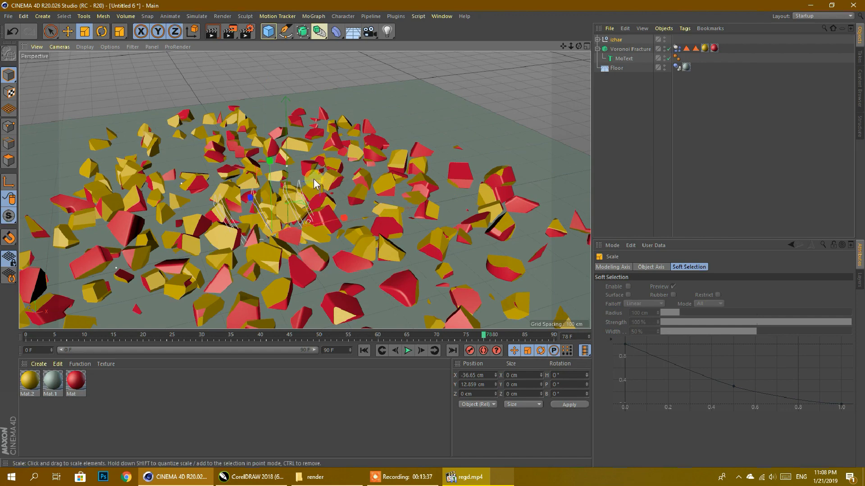
{"action": "left_click", "coordinate": [615, 40]}
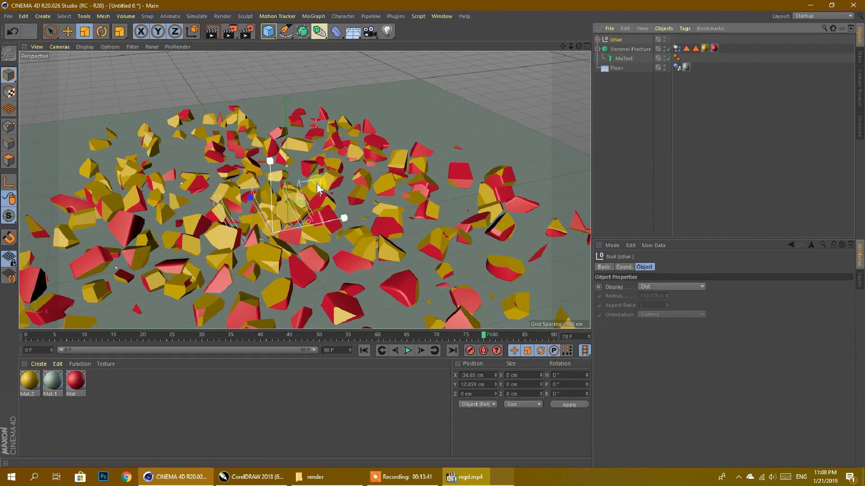
{"action": "left_click_drag", "start_coordinate": [317, 183], "coordinate": [364, 69]}
Move the MoText out of the Voronoi Fracture to the root level and disable it
{"action": "left_click_drag", "start_coordinate": [623, 58], "coordinate": [629, 96]}
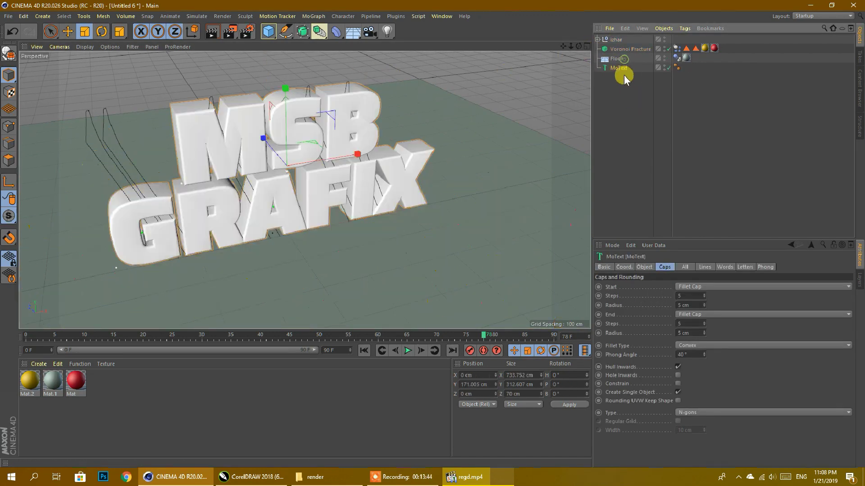
{"action": "left_click", "coordinate": [669, 68]}
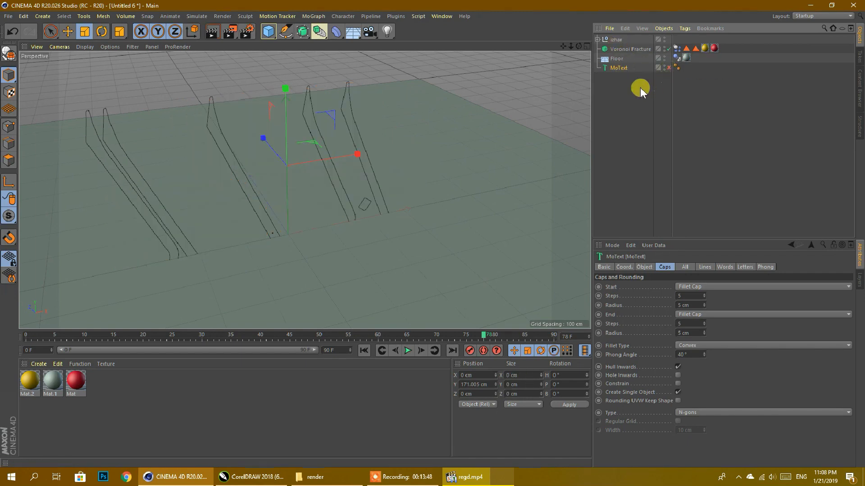
Raise the izhar null with its paths above the floor to a Y position of about 456 cm
{"action": "scroll", "coordinate": [469, 166], "scroll_direction": "down", "scroll_amount": 6}
{"action": "left_click", "coordinate": [68, 31]}
{"action": "left_click_drag", "start_coordinate": [388, 93], "coordinate": [389, 5]}
{"action": "left_click", "coordinate": [613, 40]}
{"action": "left_click_drag", "start_coordinate": [367, 135], "coordinate": [373, 52]}
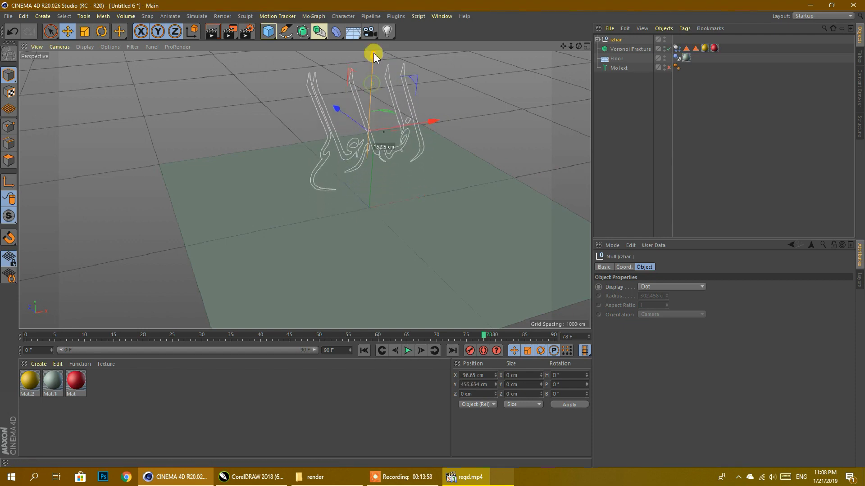
Select all children of the izhar null and merge them into one spline with Connect Objects + Delete
{"action": "right_click", "coordinate": [615, 39]}
{"action": "left_click", "coordinate": [647, 210]}
{"action": "right_click", "coordinate": [611, 39]}
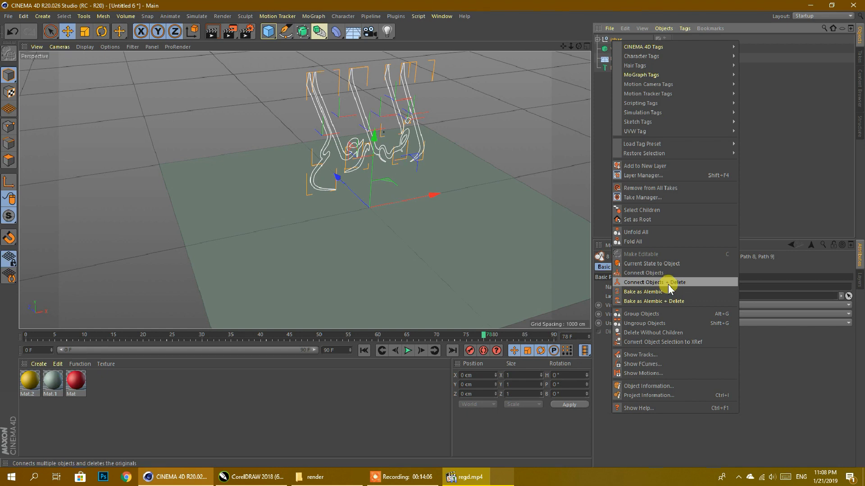
{"action": "left_click", "coordinate": [669, 283]}
Add an Extrude generator to the scene for the merged izhar spline
{"action": "left_click", "coordinate": [318, 35]}
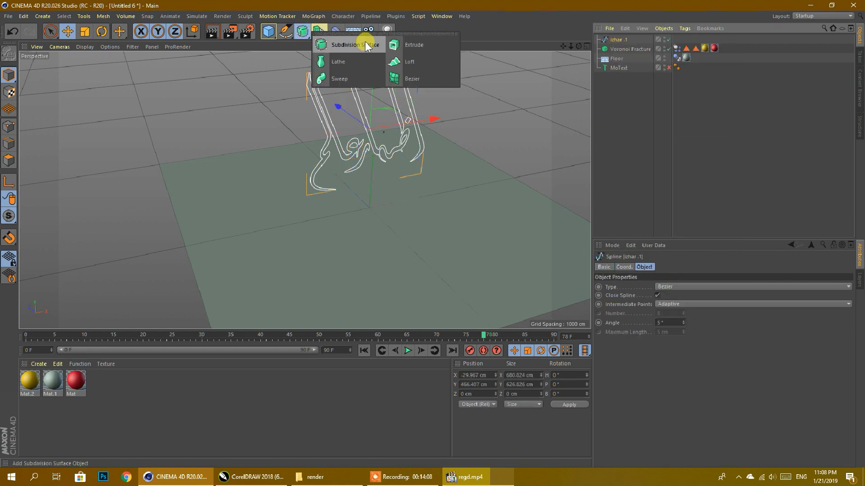
{"action": "left_click", "coordinate": [409, 43]}
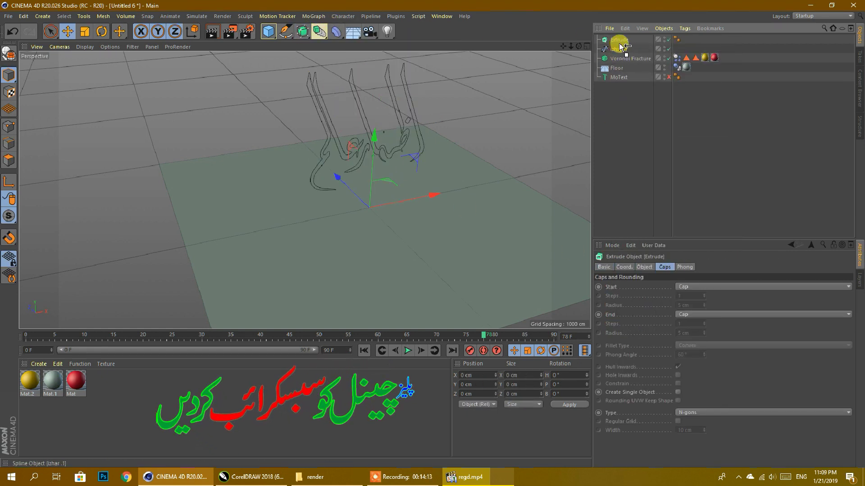
Nest the merged izhar spline under the Extrude, move the Extrude into the Voronoi Fracture and play the simulation
{"action": "left_click_drag", "start_coordinate": [617, 49], "coordinate": [623, 40]}
{"action": "scroll", "coordinate": [391, 102], "scroll_direction": "up", "scroll_amount": 3}
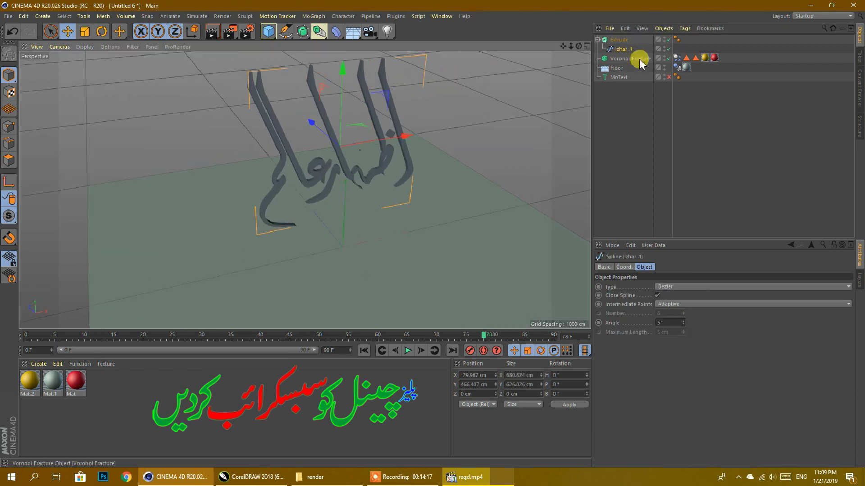
{"action": "left_click_drag", "start_coordinate": [622, 41], "coordinate": [629, 62]}
{"action": "left_click", "coordinate": [411, 353]}
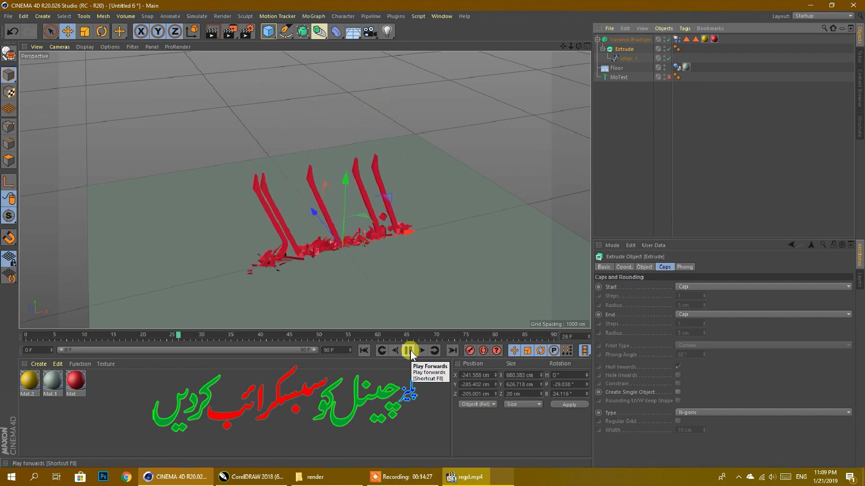
{"action": "left_click", "coordinate": [410, 352]}
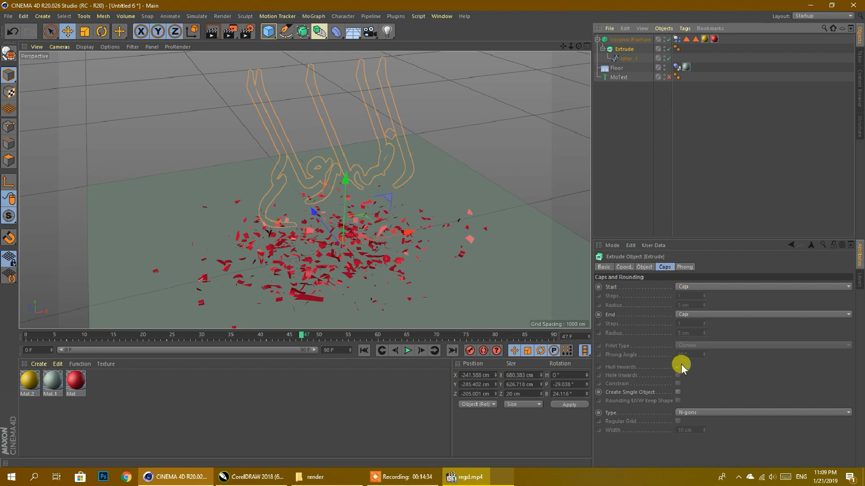
Enable Create Single Object in the Extrude's caps settings and replay the simulation, stopping at frame 30
{"action": "left_click", "coordinate": [677, 392]}
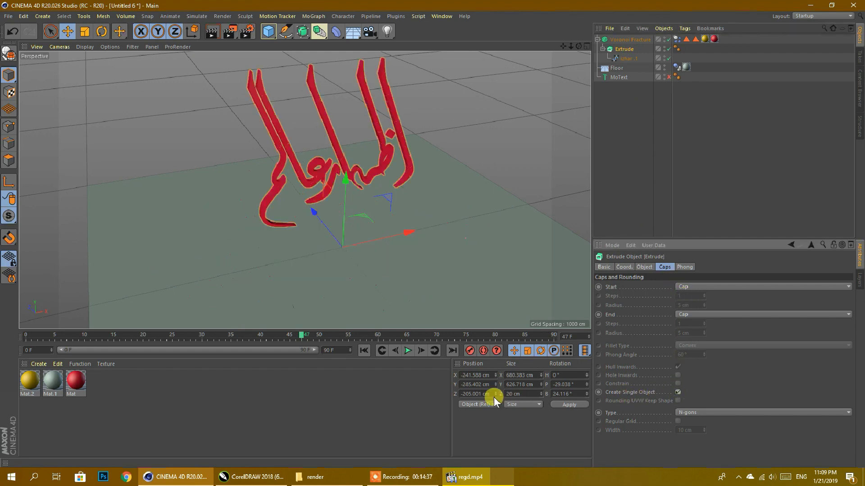
{"action": "left_click", "coordinate": [406, 351]}
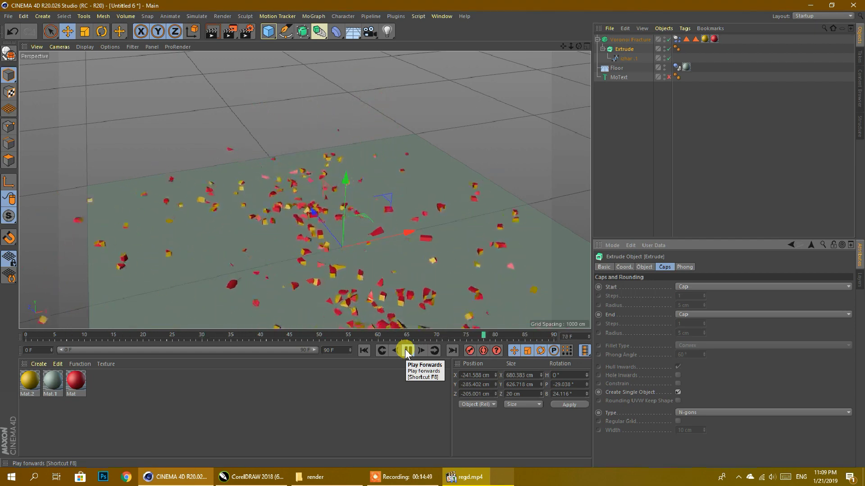
{"action": "left_click", "coordinate": [407, 353]}
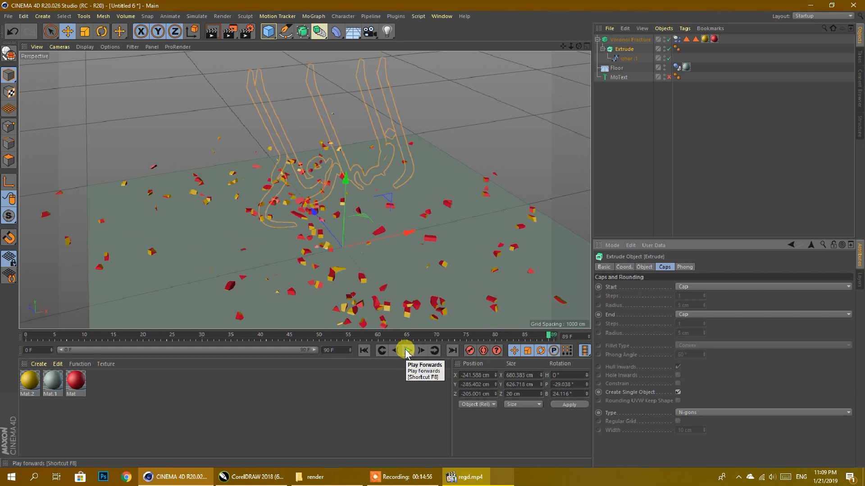
{"action": "left_click", "coordinate": [407, 351]}
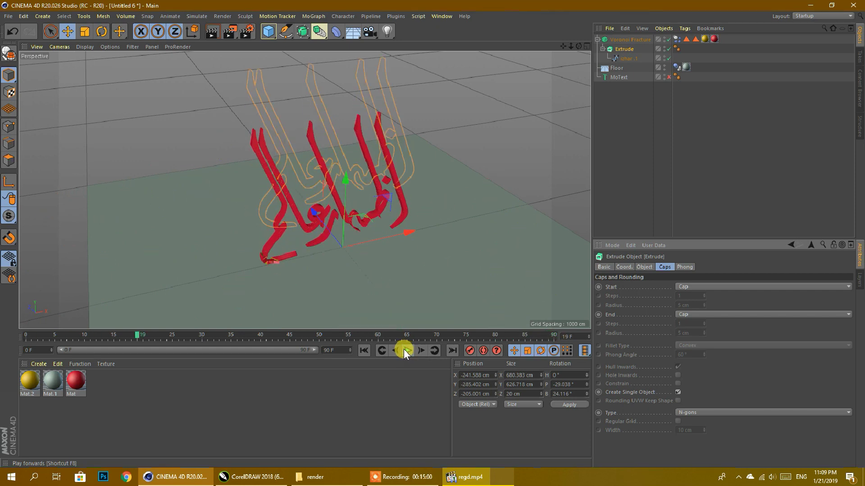
{"action": "left_click", "coordinate": [408, 351]}
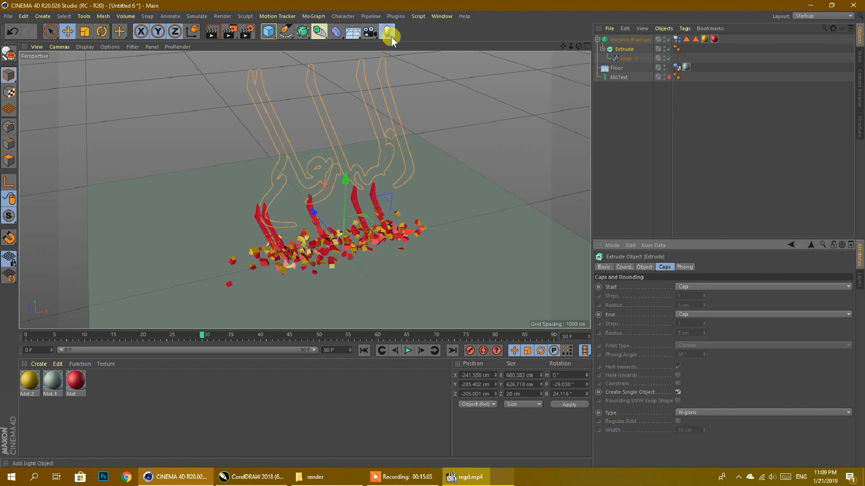
Add three lights above the scene, the first at a Y of about 1281 cm and the third at about Y 727 cm, Z 1999 cm
{"action": "left_click", "coordinate": [387, 31]}
{"action": "left_click_drag", "start_coordinate": [346, 178], "coordinate": [350, 56]}
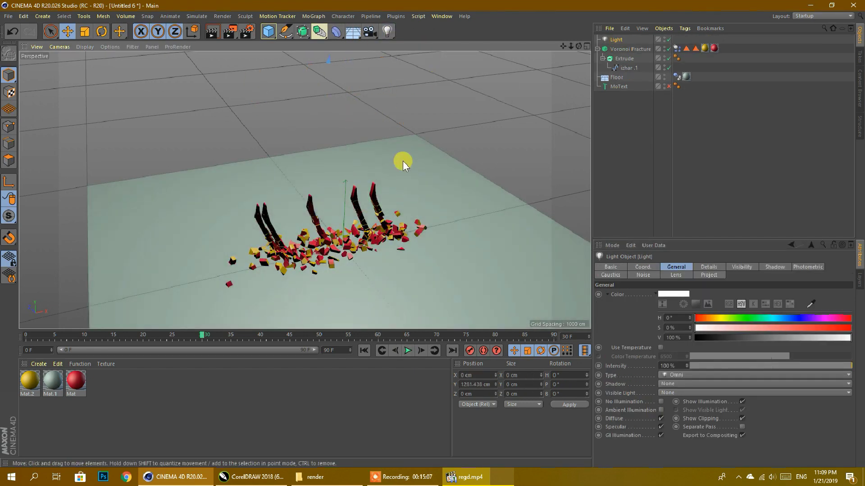
{"action": "left_click", "coordinate": [388, 32]}
{"action": "left_click_drag", "start_coordinate": [345, 185], "coordinate": [350, 60]}
{"action": "left_click_drag", "start_coordinate": [315, 94], "coordinate": [404, 142]}
{"action": "left_click", "coordinate": [387, 32]}
{"action": "left_click_drag", "start_coordinate": [344, 181], "coordinate": [251, 60]}
Frame the shattered calligraphy in the view and add the Global Illumination effect to the render settings
{"action": "scroll", "coordinate": [362, 270], "scroll_direction": "up", "scroll_amount": 3}
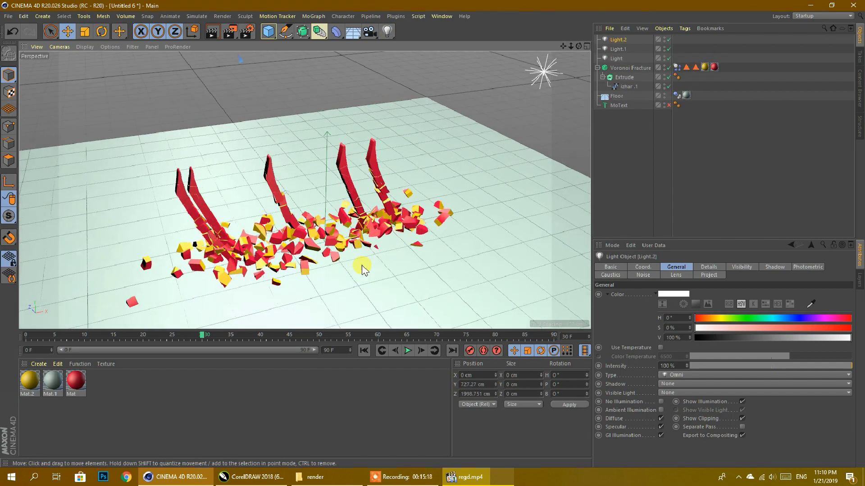
{"action": "left_click_drag", "start_coordinate": [579, 46], "coordinate": [581, 28]}
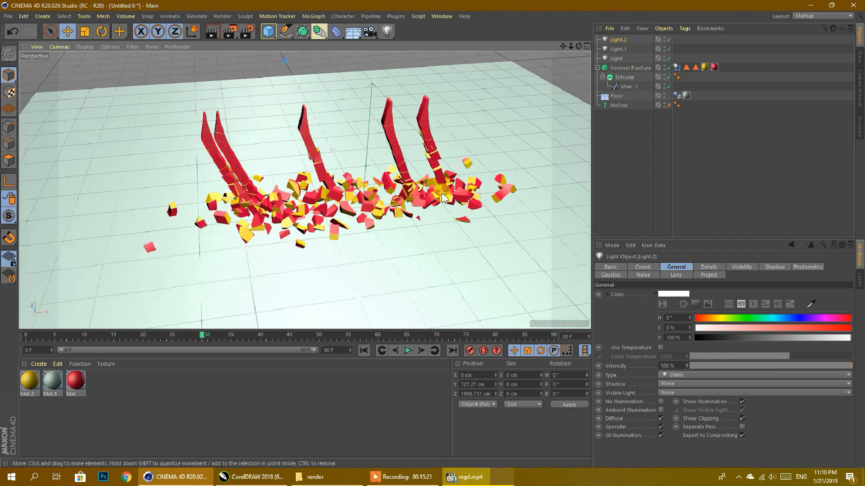
{"action": "scroll", "coordinate": [333, 70], "scroll_direction": "up", "scroll_amount": 2}
{"action": "left_click", "coordinate": [246, 31]}
{"action": "right_click", "coordinate": [280, 124]}
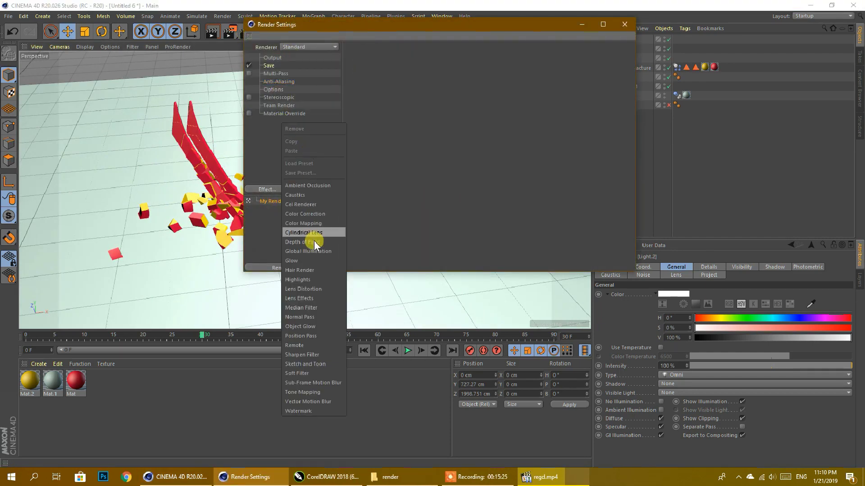
{"action": "left_click", "coordinate": [306, 218]}
Change the anti-aliasing mode in the render settings and render the current frame to the Picture Viewer
{"action": "left_click", "coordinate": [276, 75]}
{"action": "left_click", "coordinate": [275, 82]}
{"action": "left_click", "coordinate": [430, 57]}
{"action": "left_click", "coordinate": [429, 84]}
{"action": "left_click", "coordinate": [273, 58]}
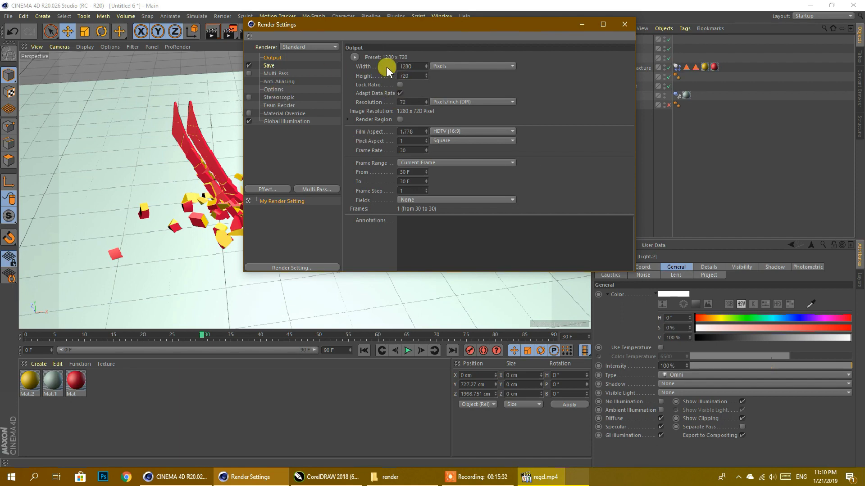
{"action": "left_click", "coordinate": [624, 24]}
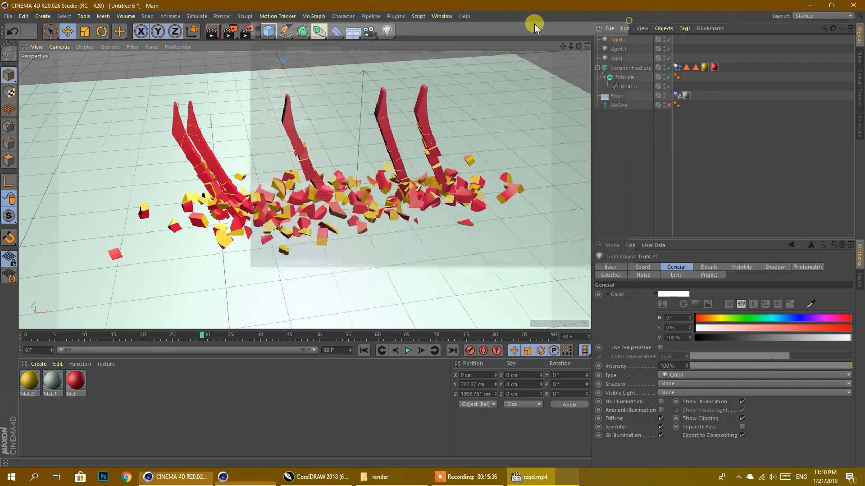
{"action": "left_click", "coordinate": [229, 31]}
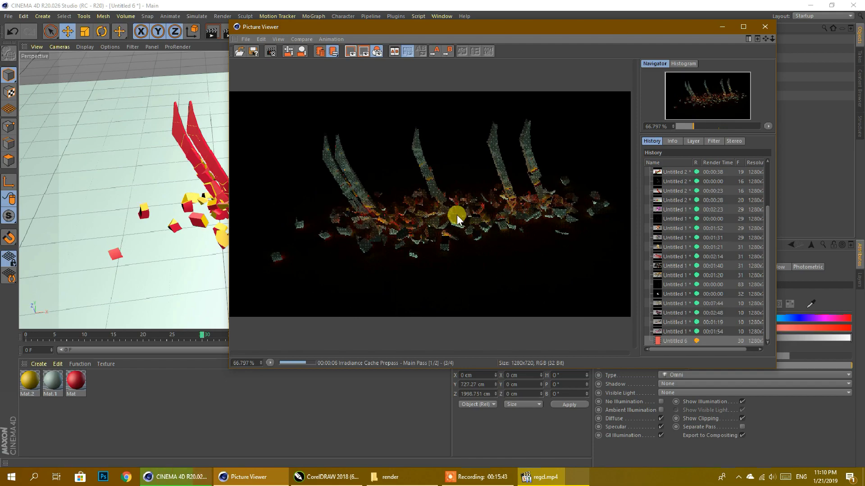
Switch to the already open regd.mp4 video, watch the cube shatter in full screen and close the player
{"action": "left_click", "coordinate": [390, 477]}
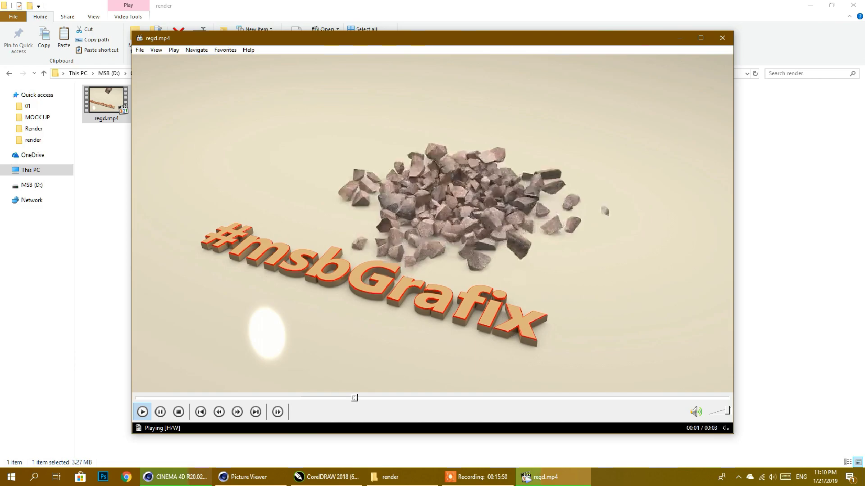
{"action": "double_click", "coordinate": [482, 139]}
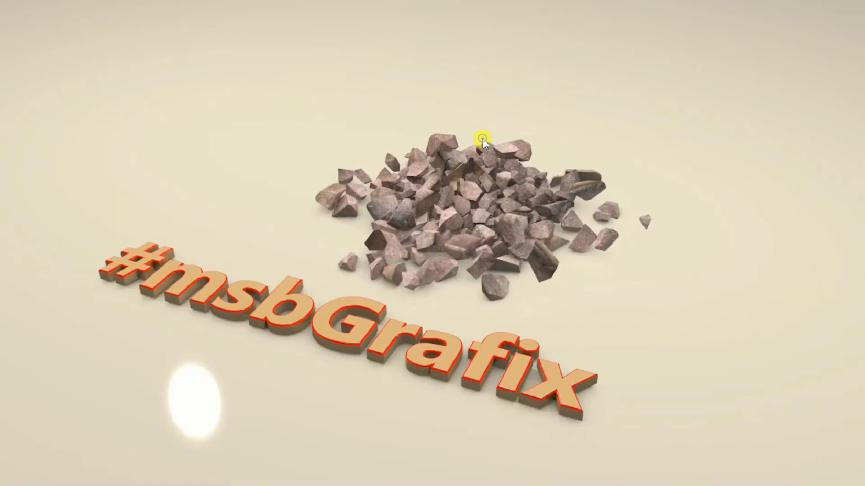
{"action": "double_click", "coordinate": [482, 142]}
{"action": "double_click", "coordinate": [483, 142]}
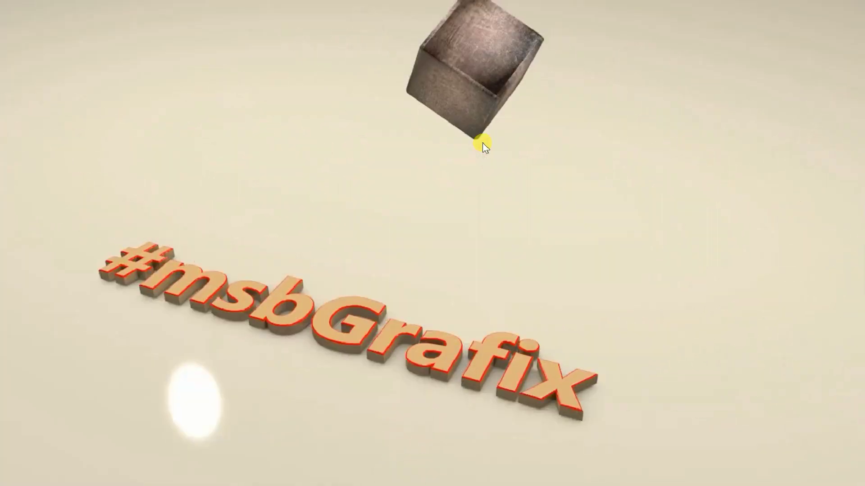
{"action": "double_click", "coordinate": [482, 142]}
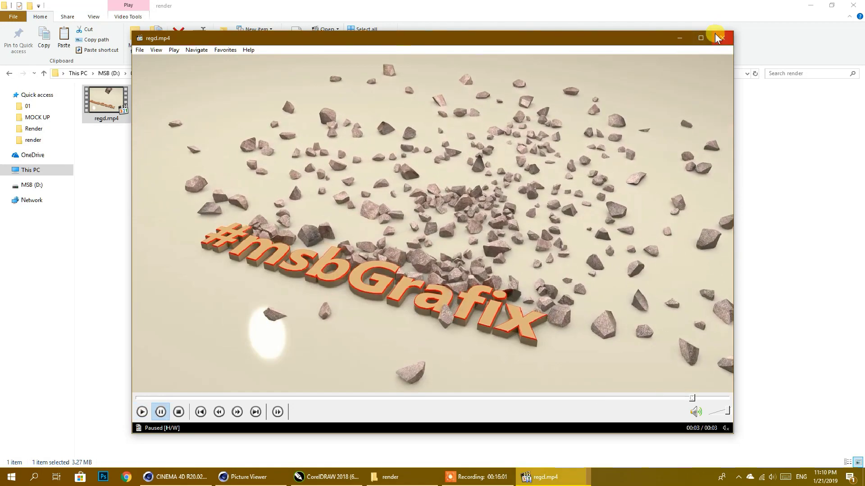
{"action": "left_click", "coordinate": [722, 37]}
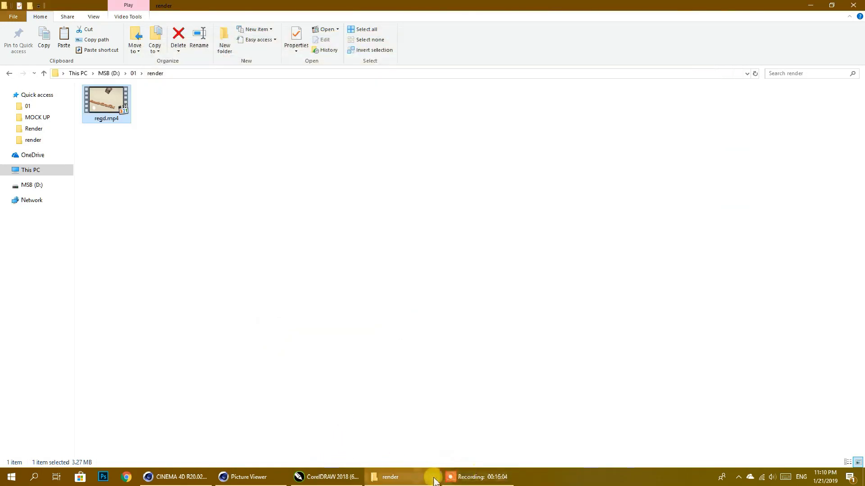
Return to Cinema 4D, close the finished render and add the Ambient Occlusion effect to the render settings
{"action": "left_click", "coordinate": [246, 477]}
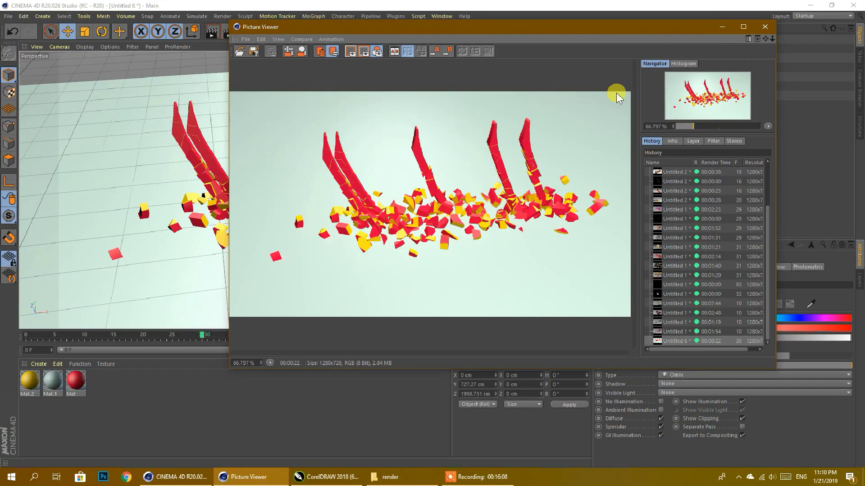
{"action": "left_click", "coordinate": [765, 26]}
{"action": "left_click", "coordinate": [248, 31]}
{"action": "right_click", "coordinate": [264, 147]}
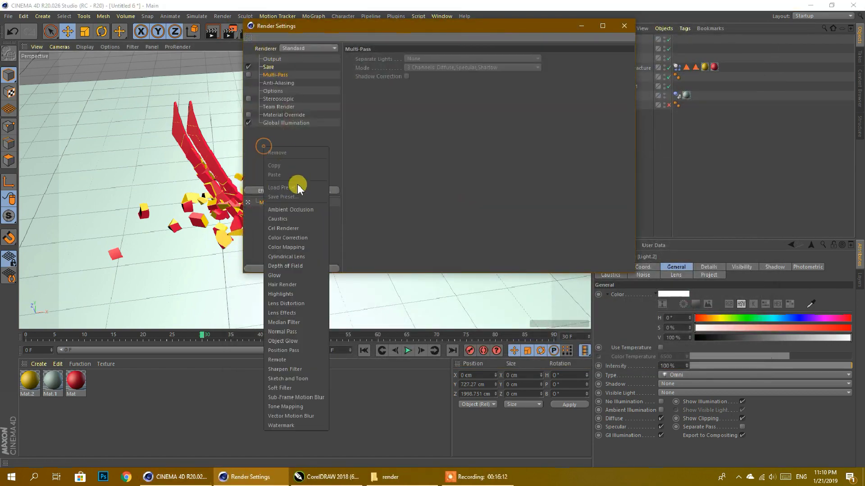
{"action": "left_click", "coordinate": [293, 208]}
{"action": "left_click", "coordinate": [302, 147]}
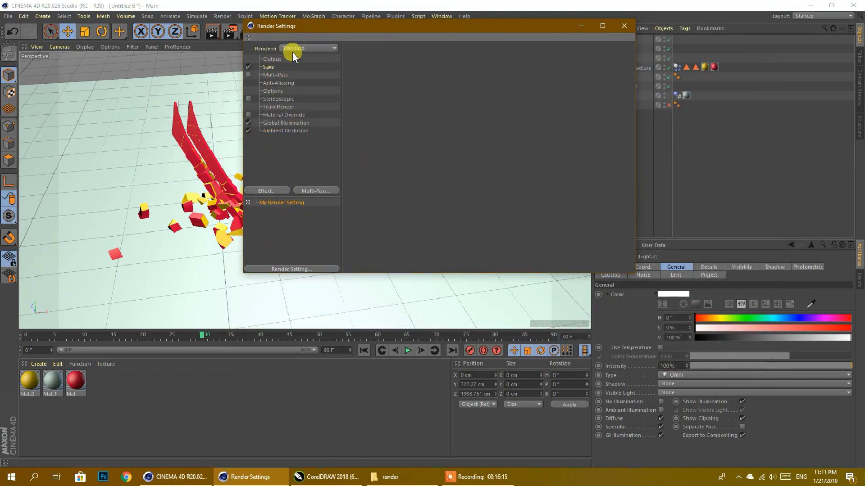
{"action": "left_click", "coordinate": [624, 26]}
Set the shadow type of all three lights to Shadow Maps (Soft) and render the current frame to the Picture Viewer
{"action": "left_click_drag", "start_coordinate": [579, 46], "coordinate": [573, 45]}
{"action": "left_click", "coordinate": [616, 59], "text": "shift"}
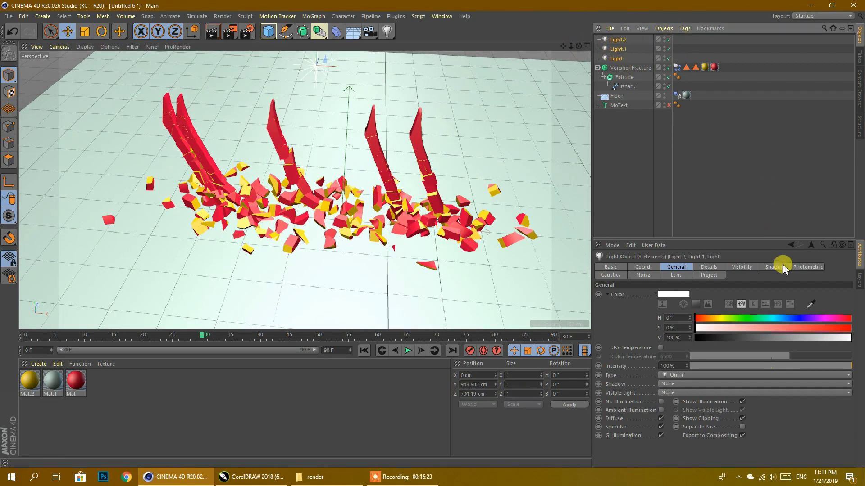
{"action": "left_click", "coordinate": [774, 266]}
{"action": "left_click", "coordinate": [651, 315]}
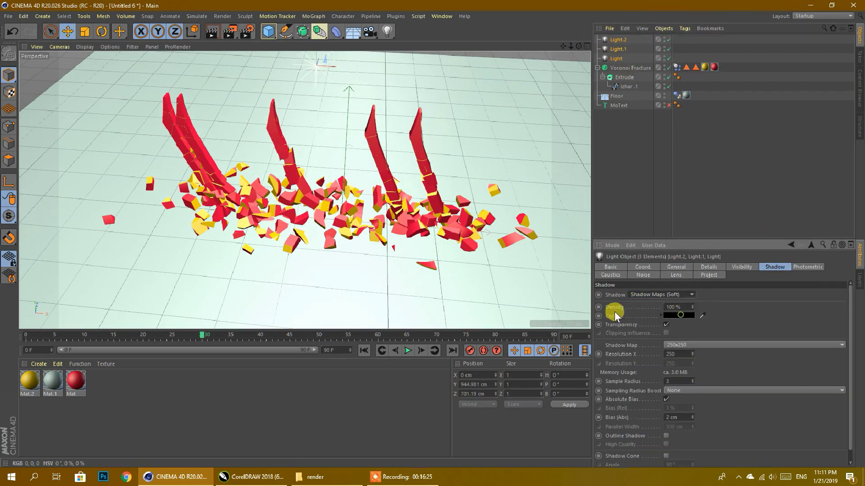
{"action": "left_click", "coordinate": [236, 27]}
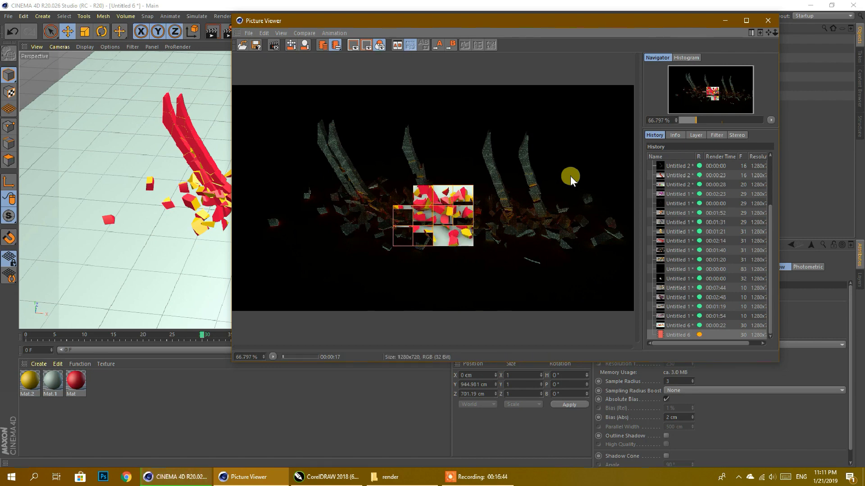
Switch to File Explorer, go to the MSB (D:) drive and view the example render adgf.jpg
{"action": "left_click", "coordinate": [388, 477]}
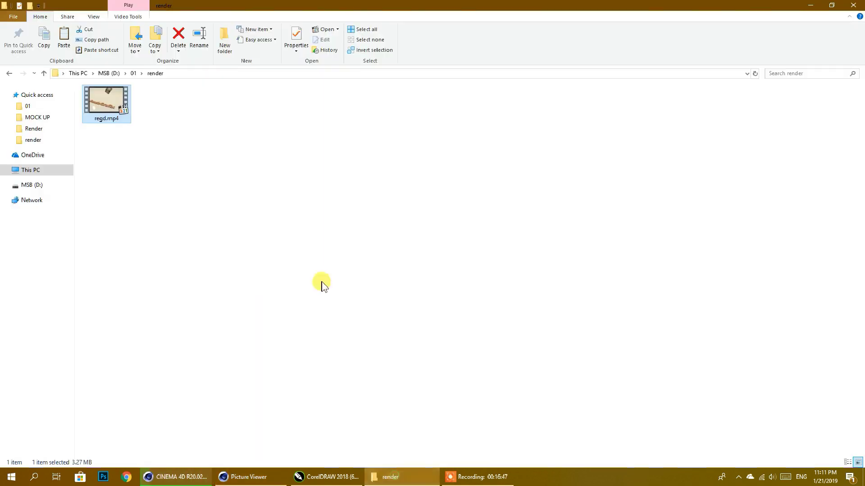
{"action": "left_click", "coordinate": [134, 74]}
{"action": "scroll", "coordinate": [463, 261], "scroll_direction": "down", "scroll_amount": 1}
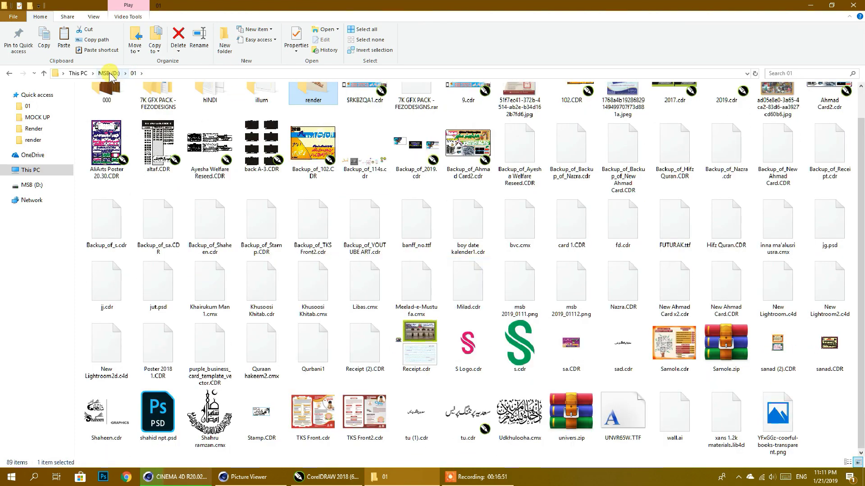
{"action": "left_click", "coordinate": [109, 74]}
{"action": "double_click", "coordinate": [418, 308]}
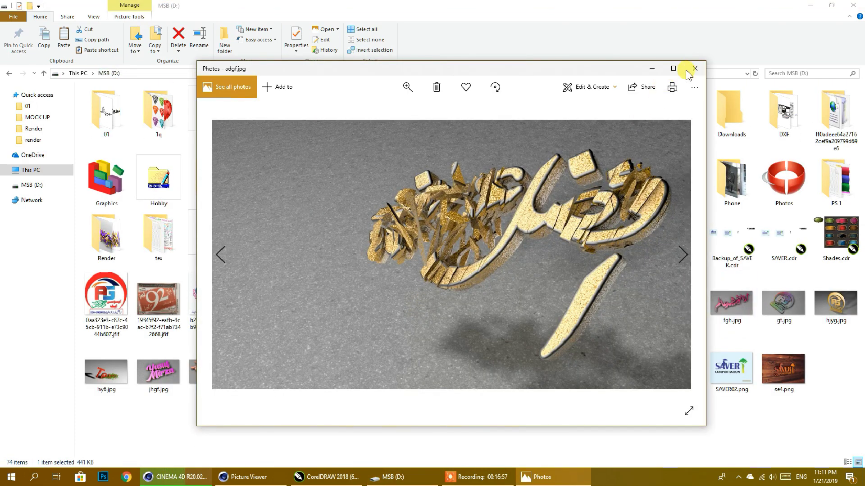
{"action": "left_click", "coordinate": [694, 68]}
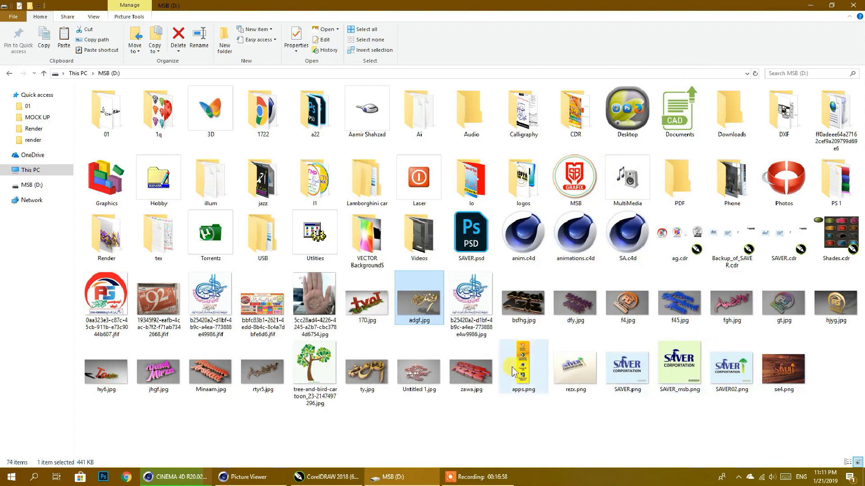
Open 170.jpg from the MSB (D:) drive and look through the example renders that follow it
{"action": "double_click", "coordinate": [360, 304]}
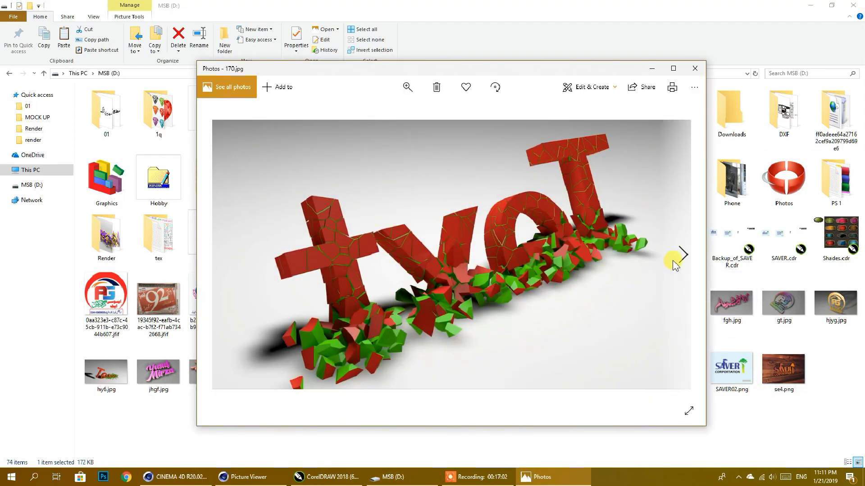
{"action": "left_click", "coordinate": [678, 258]}
{"action": "left_click", "coordinate": [679, 256]}
{"action": "left_click", "coordinate": [679, 256]}
{"action": "left_click", "coordinate": [680, 258]}
{"action": "left_click", "coordinate": [680, 258]}
{"action": "left_click", "coordinate": [681, 257]}
{"action": "left_click", "coordinate": [680, 258]}
{"action": "left_click", "coordinate": [680, 257]}
{"action": "left_click", "coordinate": [680, 257]}
{"action": "left_click", "coordinate": [680, 255]}
{"action": "left_click", "coordinate": [680, 255]}
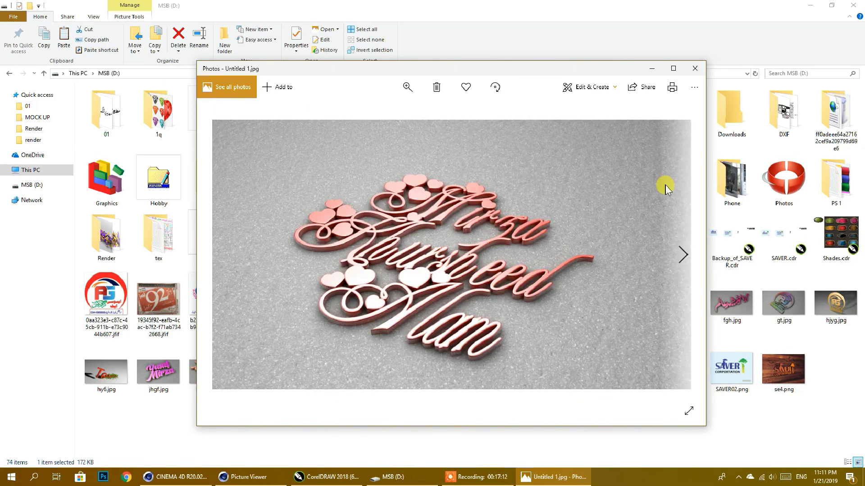
{"action": "left_click", "coordinate": [683, 256]}
{"action": "left_click", "coordinate": [696, 69]}
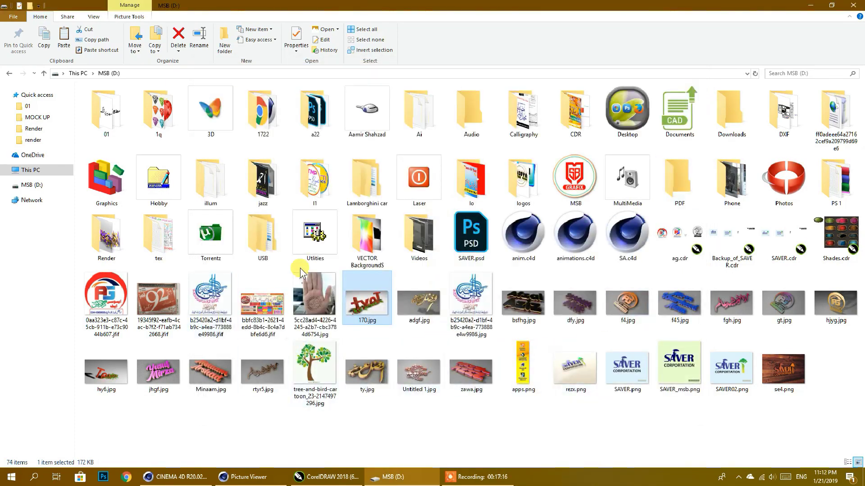
Open the Render folder on the MSB (D:) drive and view the fractured text example hbvgj.jpg
{"action": "double_click", "coordinate": [110, 238]}
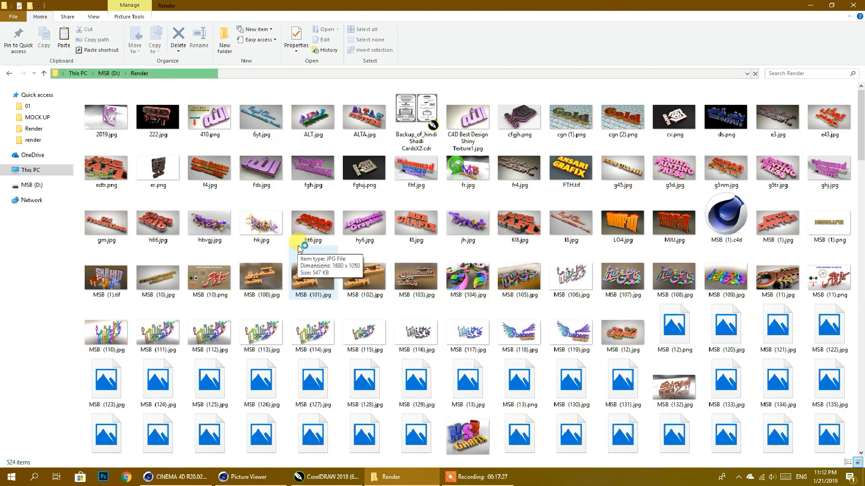
{"action": "double_click", "coordinate": [210, 222]}
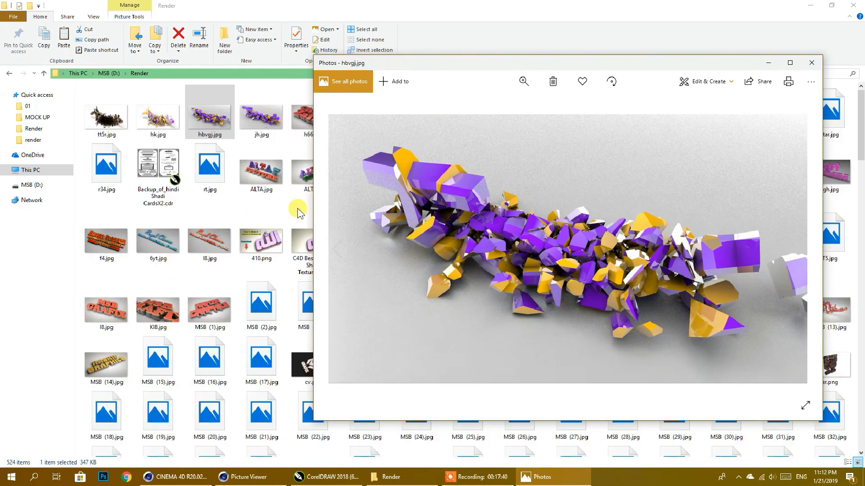
View the fractured example renders jh.jpg and tt5r.jpg, close the image viewers and return to the Cinema 4D scene
{"action": "double_click", "coordinate": [261, 116]}
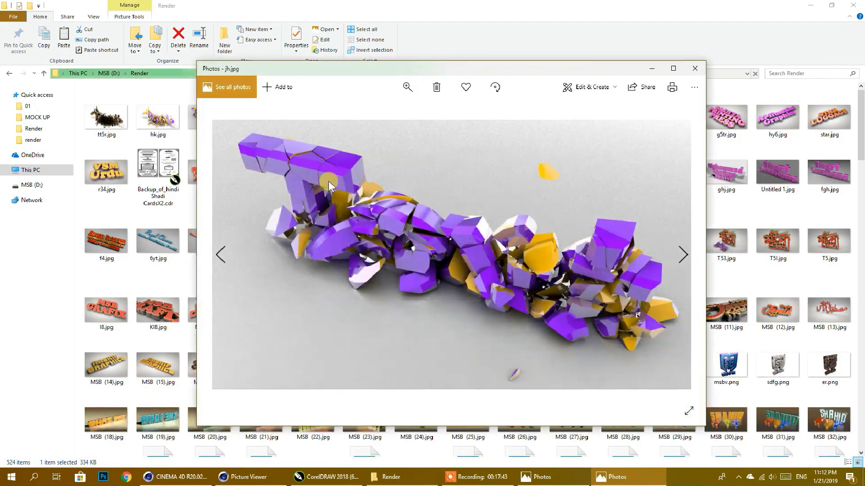
{"action": "double_click", "coordinate": [107, 118]}
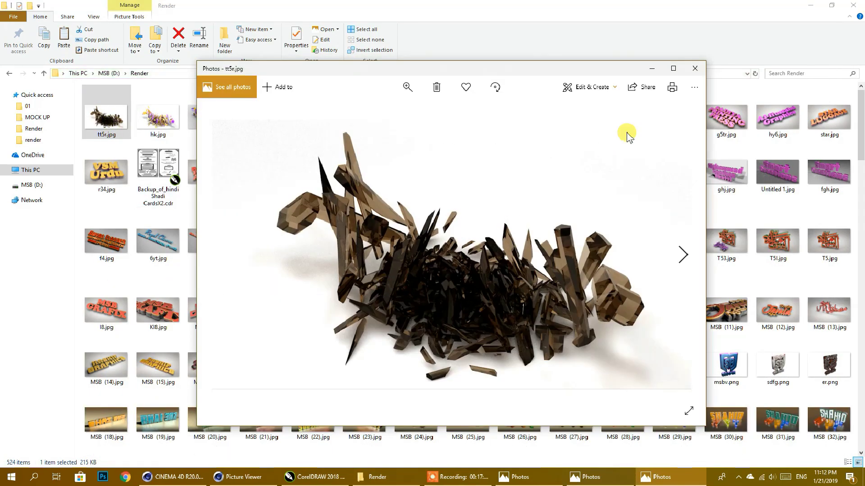
{"action": "left_click", "coordinate": [695, 69]}
{"action": "left_click", "coordinate": [806, 6]}
{"action": "left_click", "coordinate": [695, 69]}
{"action": "left_click", "coordinate": [811, 63]}
{"action": "left_click", "coordinate": [773, 22]}
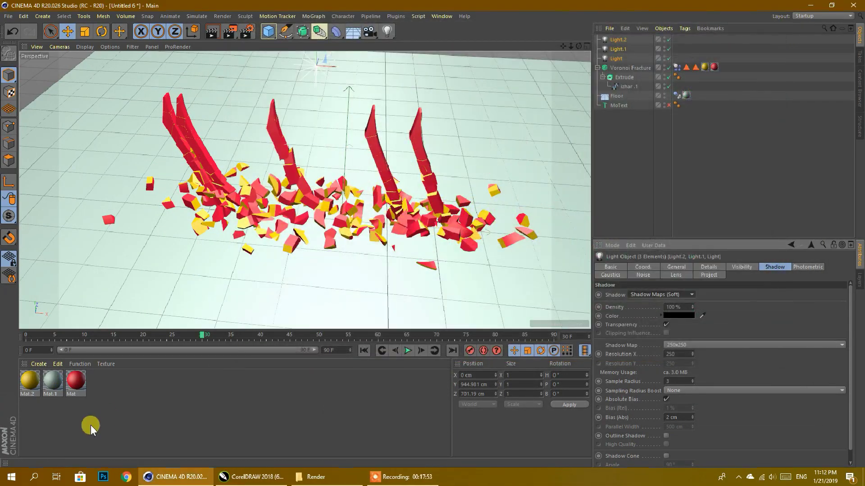
Duplicate the red material Mat and disable the Color and Reflectance channels of the copy
{"action": "left_click_drag", "start_coordinate": [80, 391], "coordinate": [129, 395], "text": "ctrl"}
{"action": "double_click", "coordinate": [108, 387]}
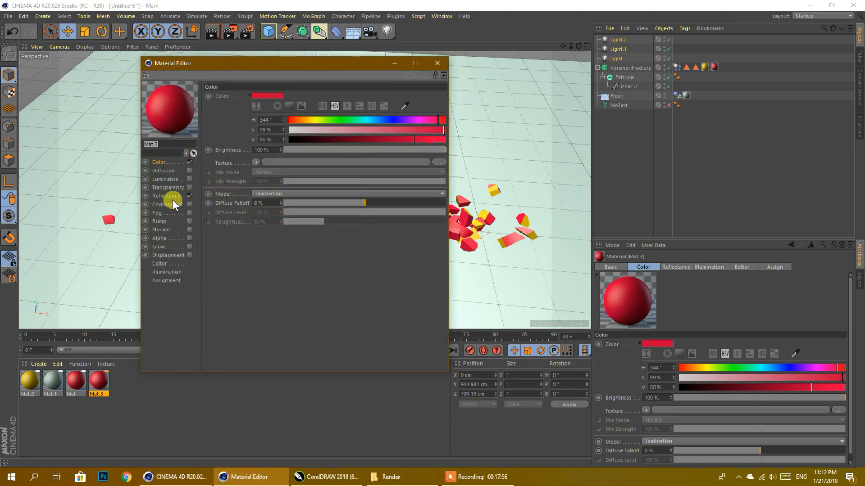
{"action": "left_click", "coordinate": [189, 163]}
{"action": "left_click", "coordinate": [163, 197]}
{"action": "left_click", "coordinate": [189, 196]}
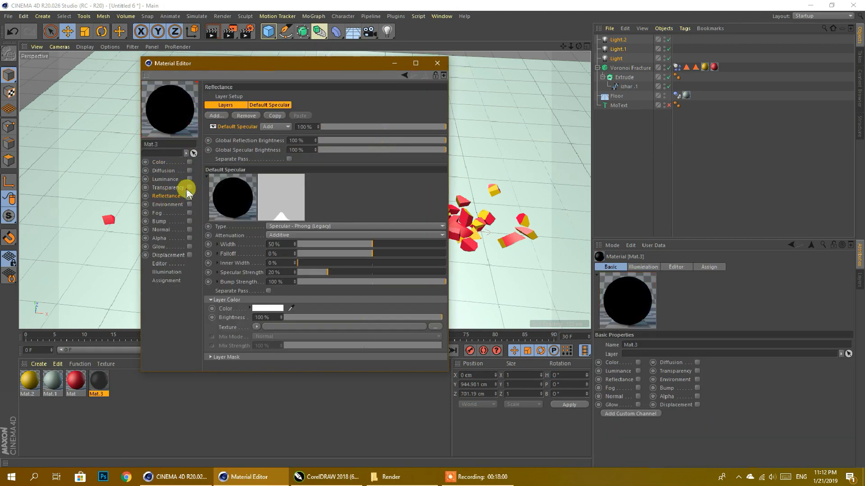
Enable the Transparency channel of Mat.3 and choose the Beer refraction preset
{"action": "left_click", "coordinate": [189, 188]}
{"action": "left_click", "coordinate": [175, 187]}
{"action": "left_click", "coordinate": [361, 160]}
{"action": "left_click", "coordinate": [291, 178]}
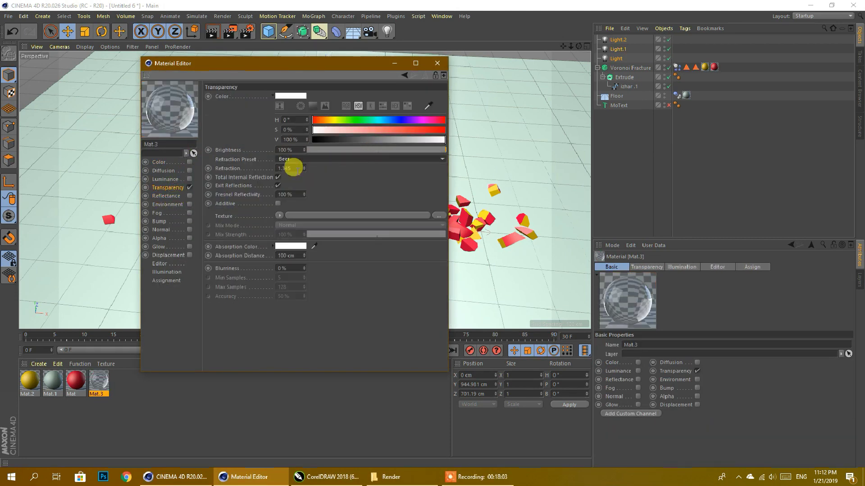
Set Mat.3's transparency color to blue (H 191°, S 99 %, V 89 %) and replace the red material on Voronoi Fracture with it
{"action": "left_click_drag", "start_coordinate": [402, 139], "coordinate": [430, 139]}
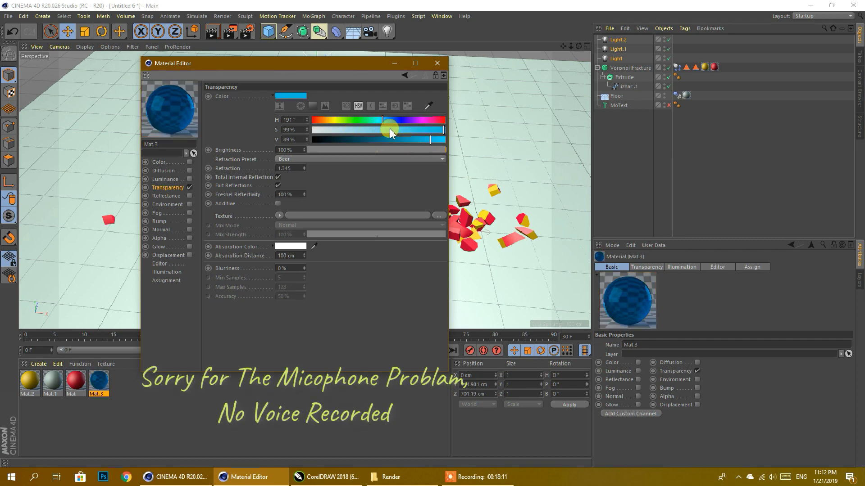
{"action": "left_click", "coordinate": [436, 63]}
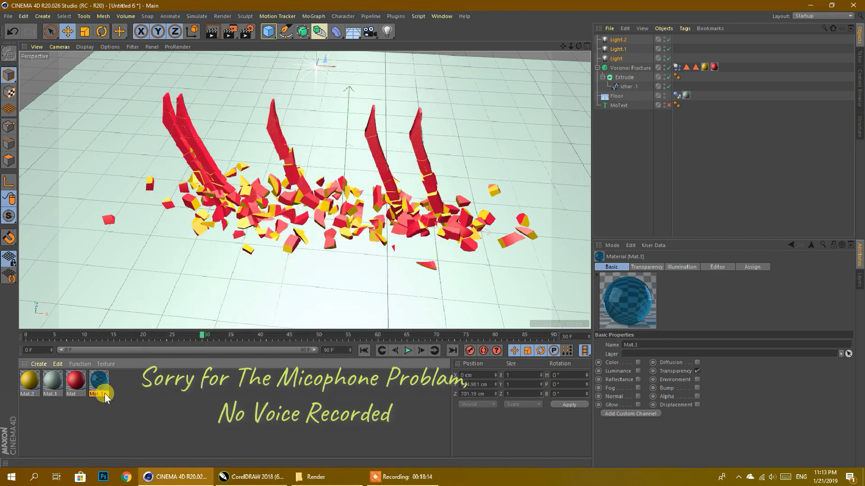
{"action": "left_click_drag", "start_coordinate": [716, 66], "coordinate": [715, 67]}
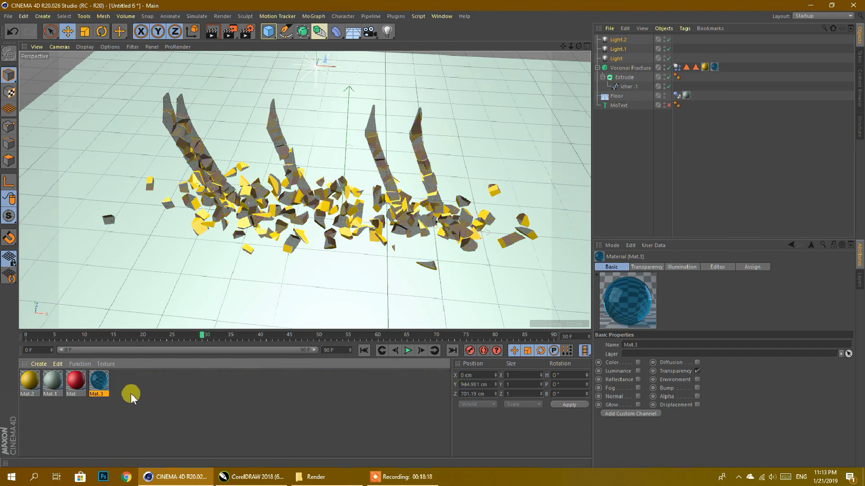
Duplicate Mat.3, change the copy's transparency color to orange and replace the yellow material on Voronoi Fracture with it
{"action": "double_click", "coordinate": [123, 382]}
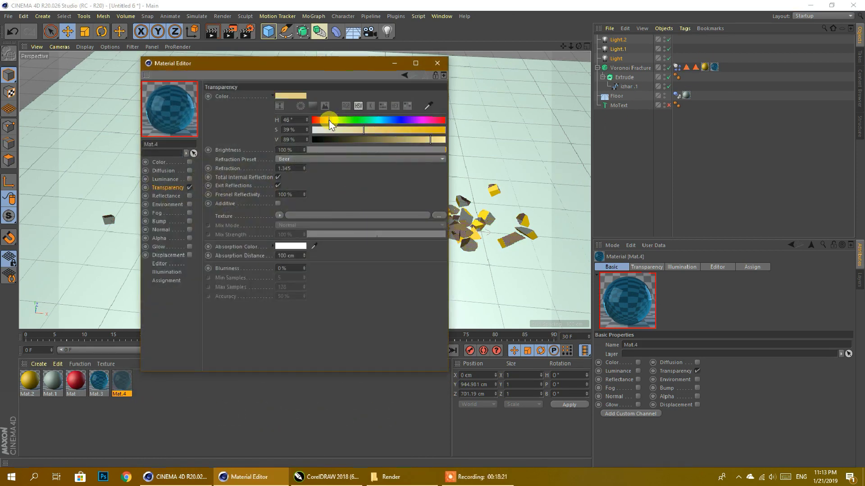
{"action": "left_click_drag", "start_coordinate": [329, 120], "coordinate": [328, 121]}
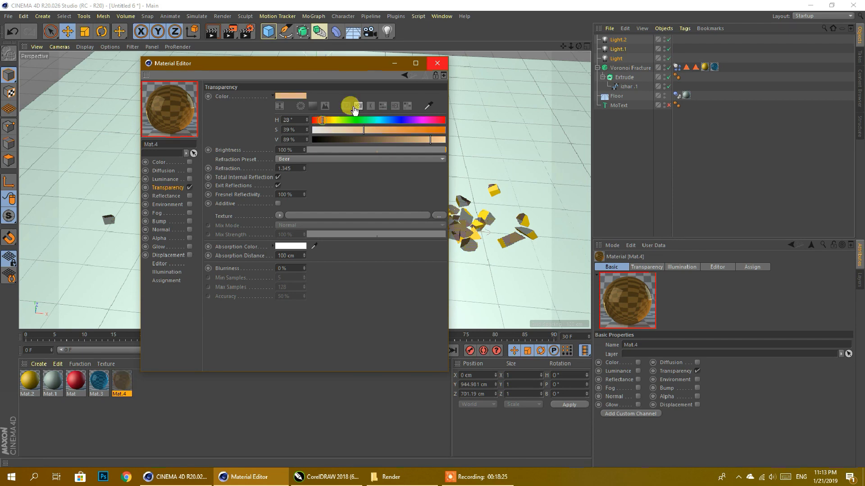
{"action": "left_click", "coordinate": [436, 61]}
{"action": "left_click_drag", "start_coordinate": [706, 85], "coordinate": [705, 68]}
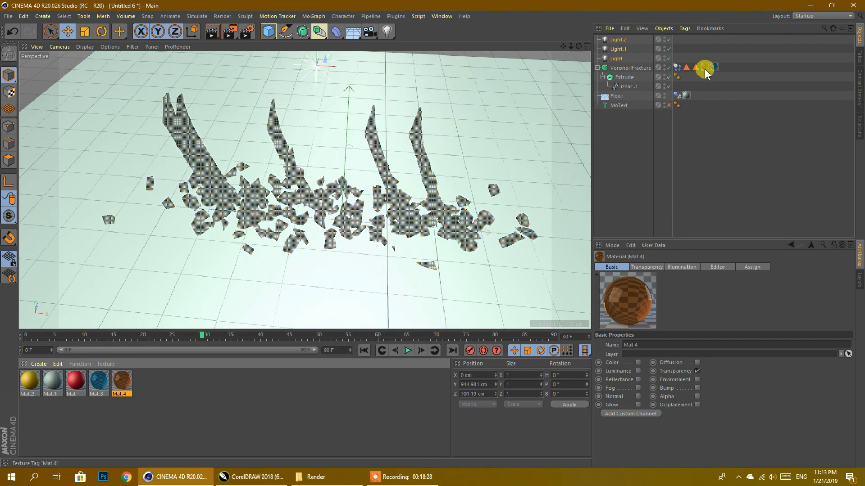
Render the current frame with the transparent materials to the Picture Viewer and leave it rendering in the background
{"action": "left_click", "coordinate": [230, 32]}
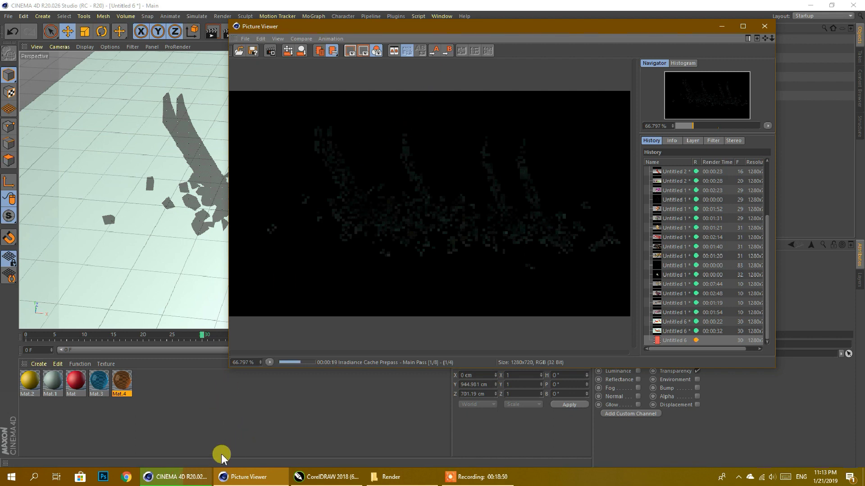
{"action": "left_click", "coordinate": [722, 25]}
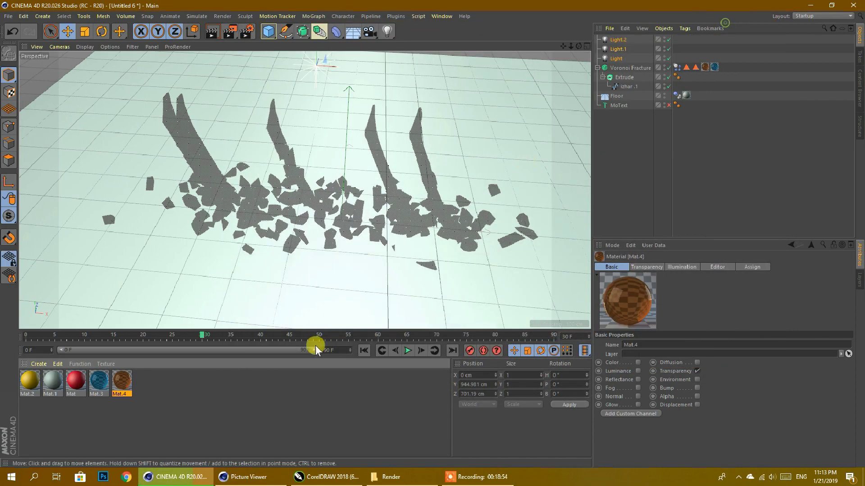
{"action": "left_click", "coordinate": [325, 477]}
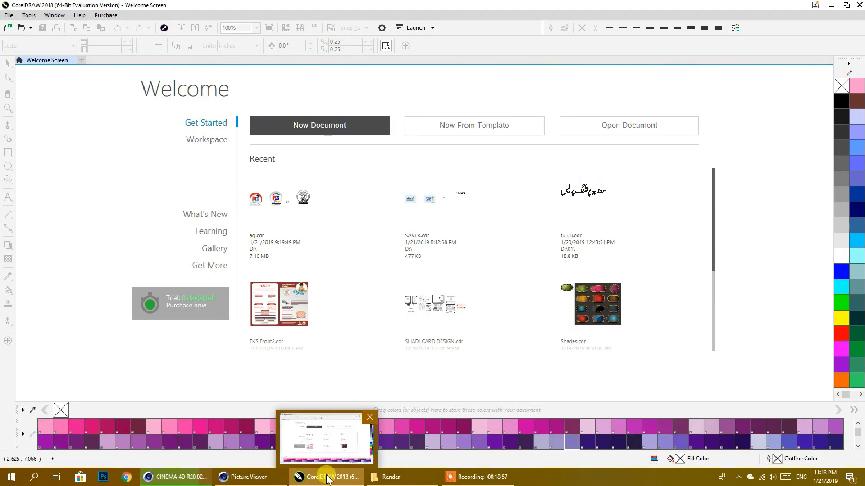
{"action": "left_click", "coordinate": [184, 477]}
{"action": "left_click", "coordinate": [185, 474]}
{"action": "left_click", "coordinate": [256, 478]}
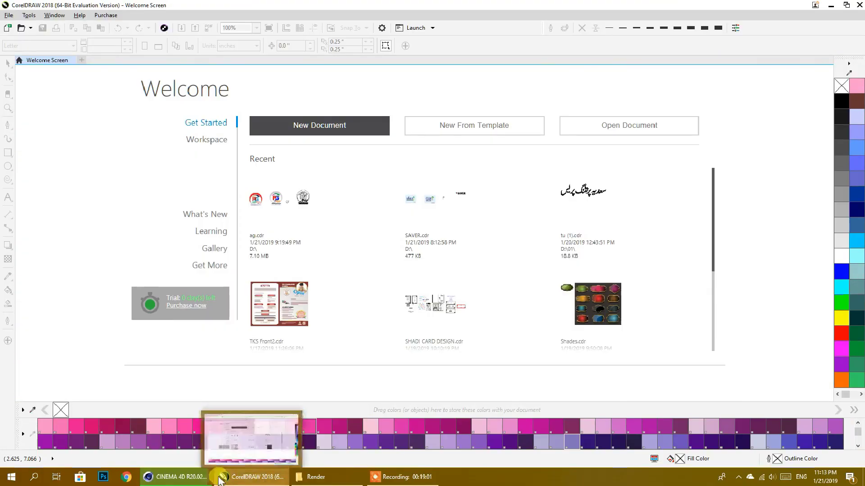
Switch to File Explorer and browse the example renders in the Render folder
{"action": "left_click", "coordinate": [312, 477]}
{"action": "scroll", "coordinate": [302, 241], "scroll_direction": "down", "scroll_amount": 3}
{"action": "scroll", "coordinate": [308, 249], "scroll_direction": "up", "scroll_amount": 3}
{"action": "scroll", "coordinate": [345, 295], "scroll_direction": "down", "scroll_amount": 10}
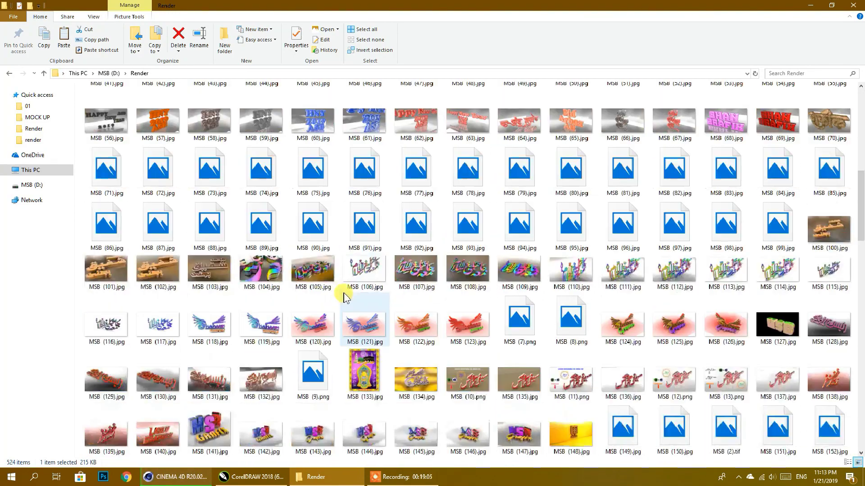
{"action": "scroll", "coordinate": [347, 292], "scroll_direction": "down", "scroll_amount": 3}
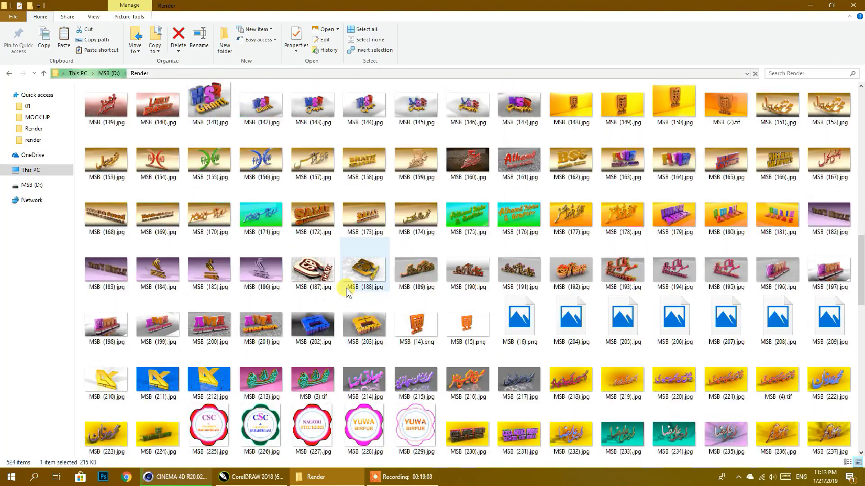
{"action": "scroll", "coordinate": [347, 291], "scroll_direction": "down", "scroll_amount": 6}
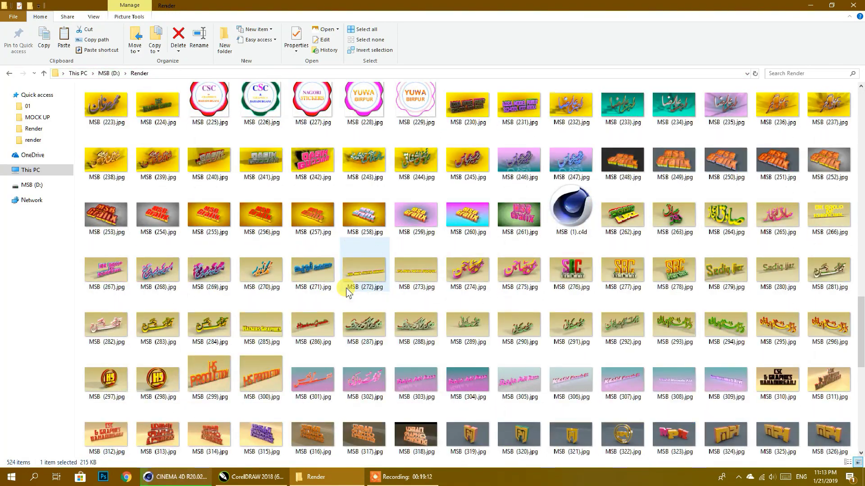
{"action": "scroll", "coordinate": [347, 291], "scroll_direction": "down", "scroll_amount": 3}
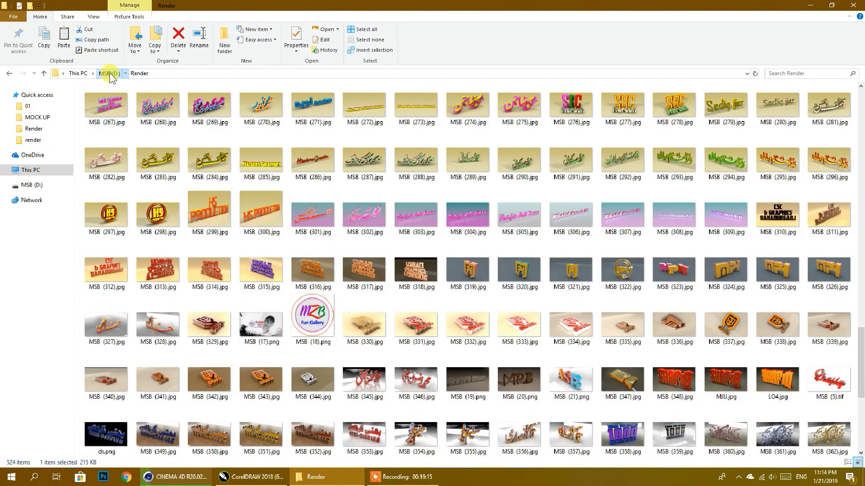
Go up to the MSB (D:) drive and look over its folders and images
{"action": "left_click", "coordinate": [108, 73]}
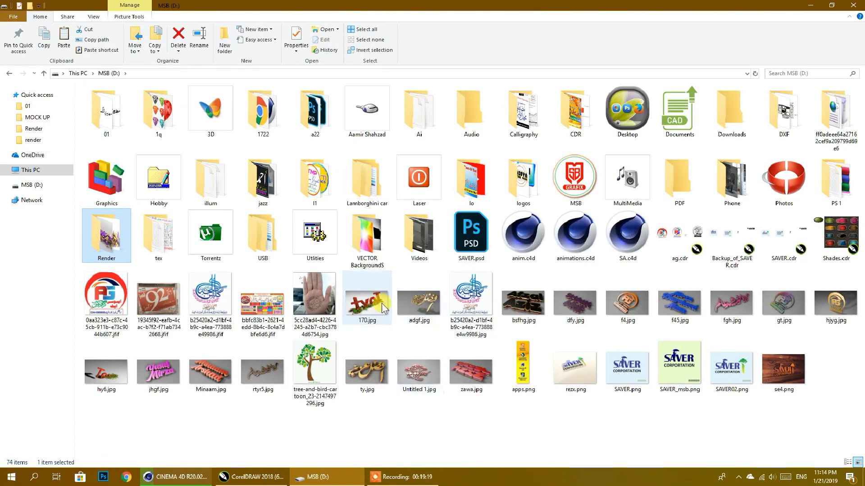
{"action": "left_click", "coordinate": [517, 404]}
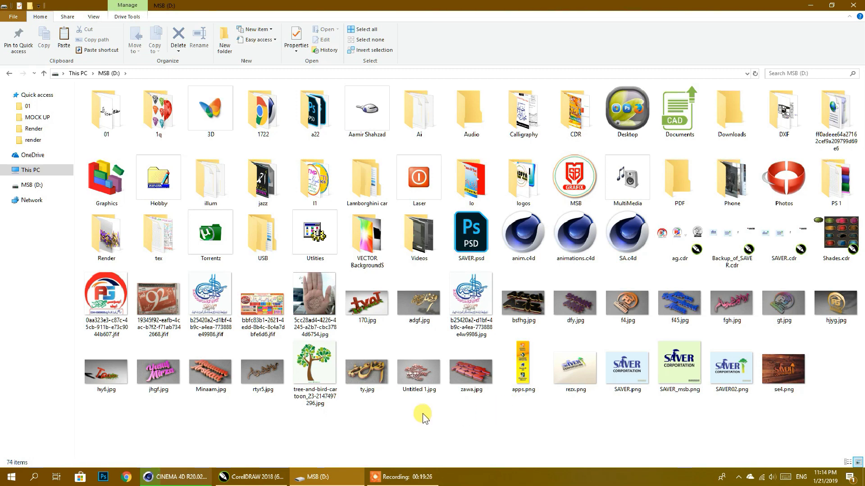
{"action": "left_click", "coordinate": [171, 478]}
{"action": "left_click", "coordinate": [171, 477]}
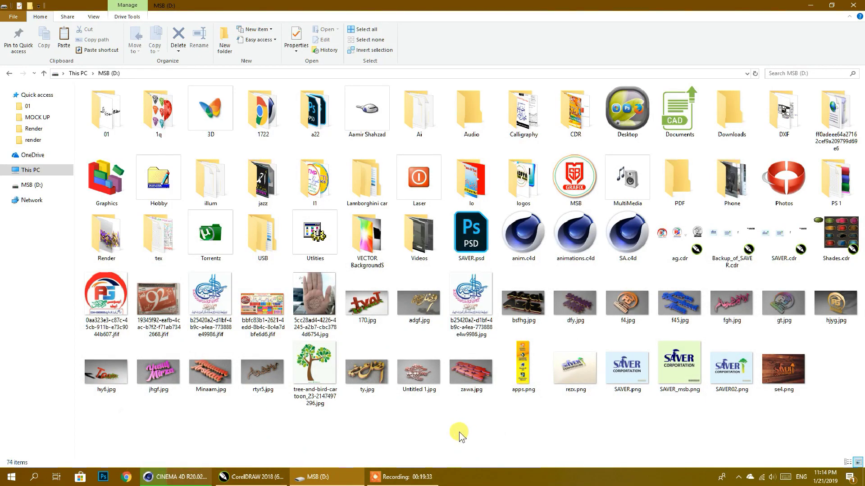
Open the CDR folder, show its contents with smaller icons and look through the design files
{"action": "double_click", "coordinate": [575, 111]}
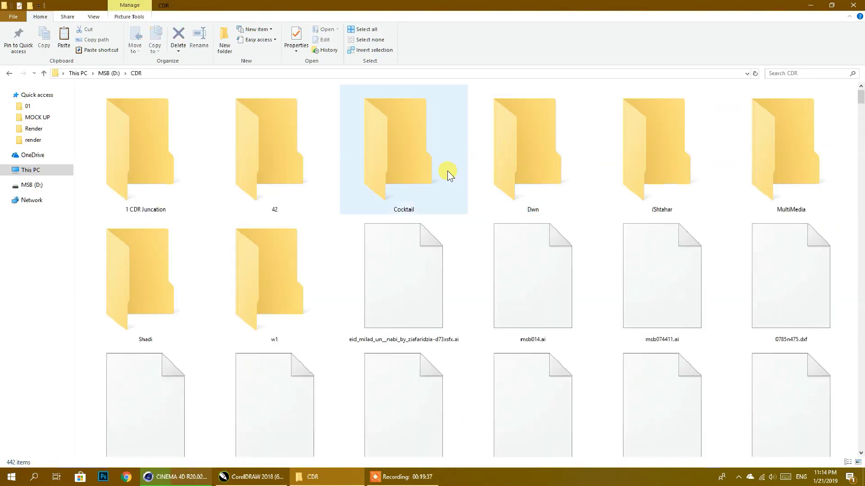
{"action": "right_click", "coordinate": [469, 209]}
{"action": "mouse_move", "coordinate": [578, 217]}
{"action": "left_click", "coordinate": [604, 235]}
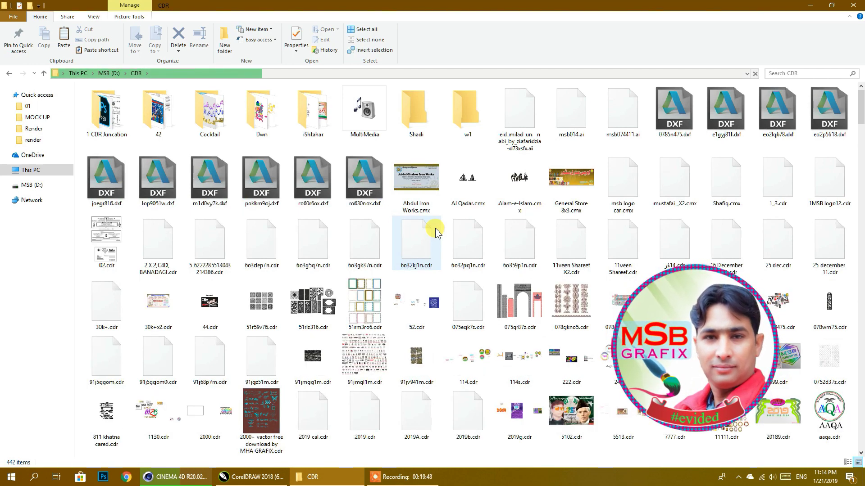
{"action": "scroll", "coordinate": [436, 232], "scroll_direction": "down", "scroll_amount": 6}
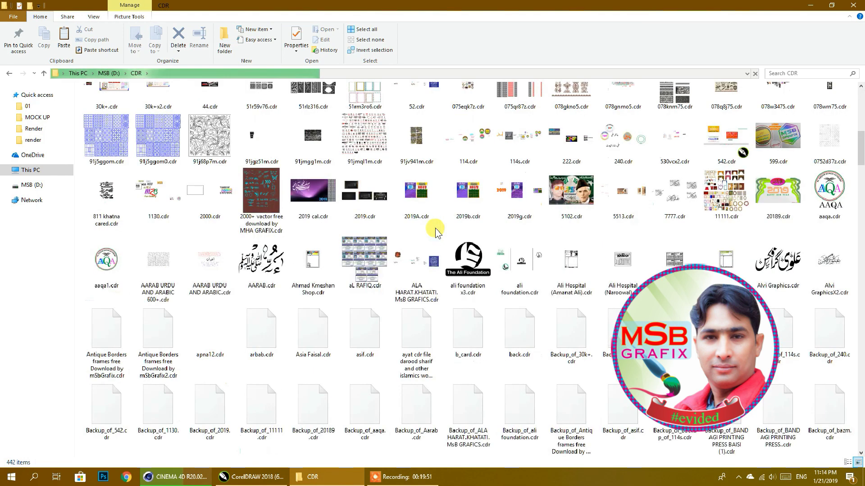
{"action": "left_click", "coordinate": [811, 6]}
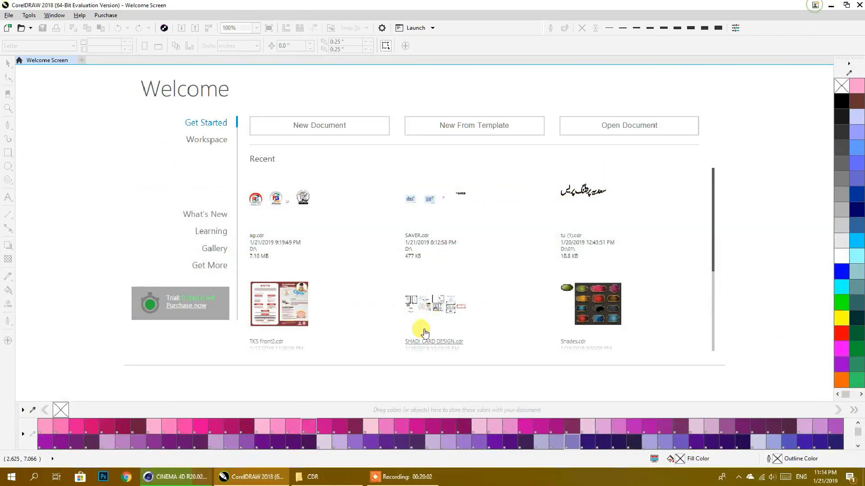
Switch to Cinema 4D and check the progress of the running render in the Picture Viewer
{"action": "left_click", "coordinate": [177, 477]}
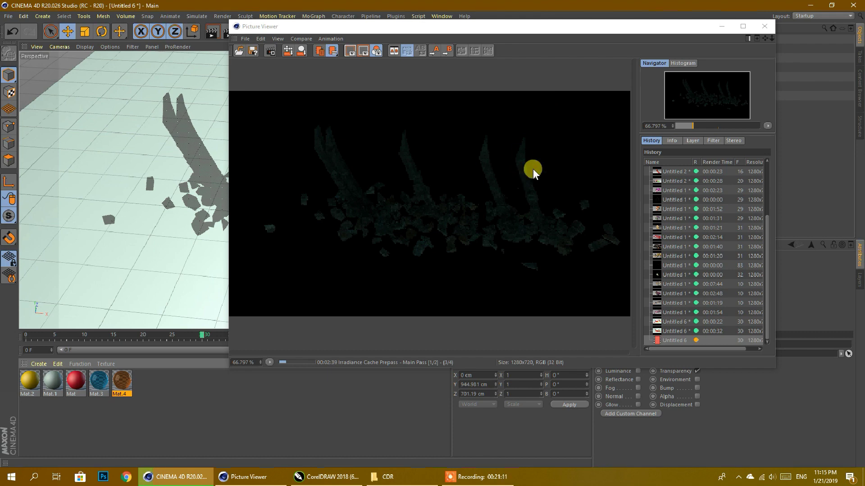
{"action": "left_click", "coordinate": [723, 25]}
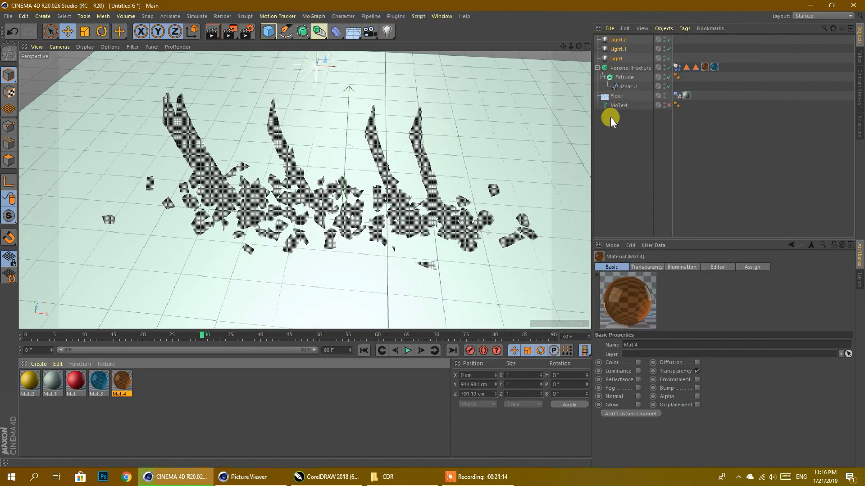
{"action": "left_click", "coordinate": [819, 8]}
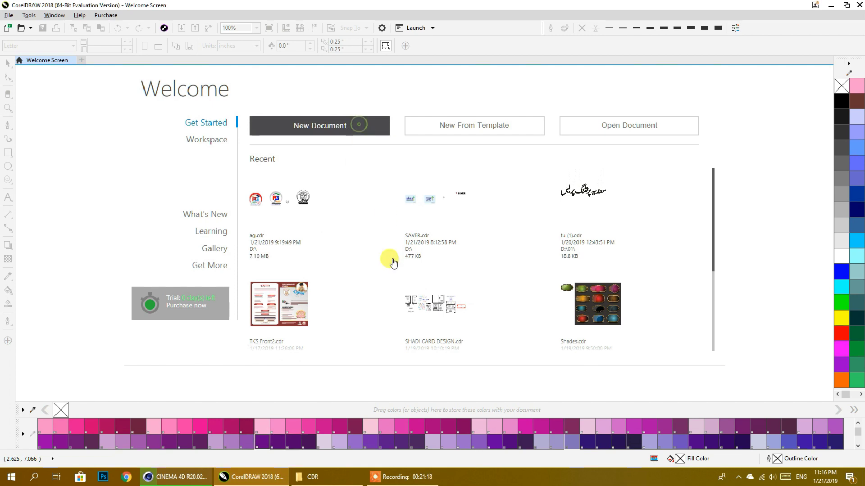
{"action": "left_click", "coordinate": [181, 478]}
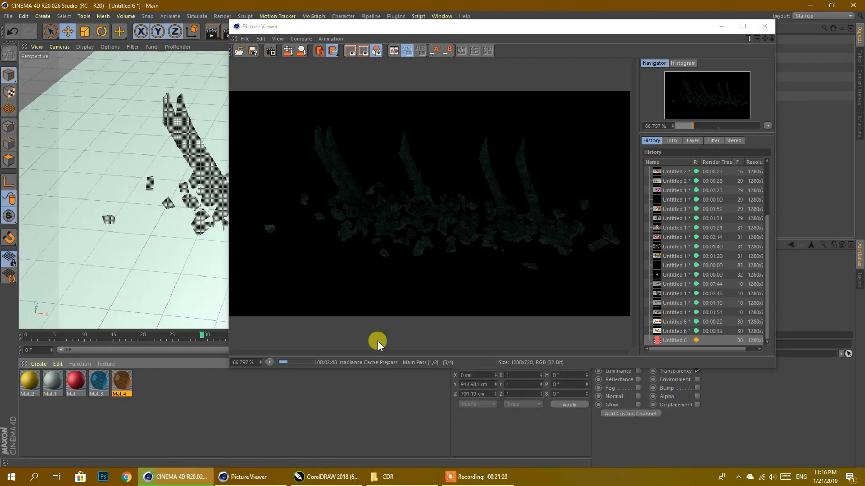
{"action": "left_click", "coordinate": [723, 26]}
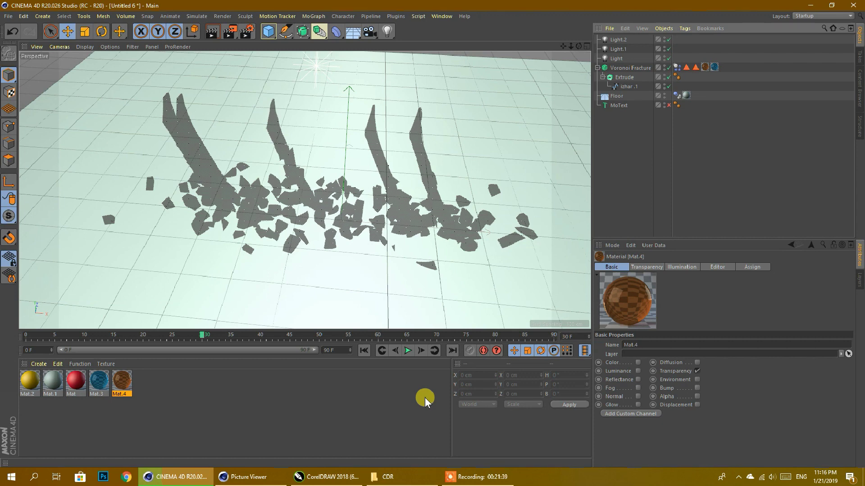
{"action": "left_click", "coordinate": [396, 408]}
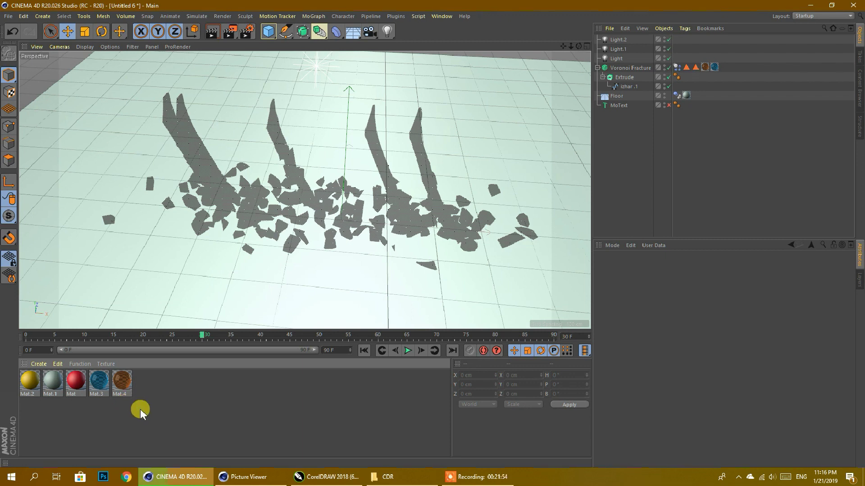
{"action": "left_click", "coordinate": [229, 483]}
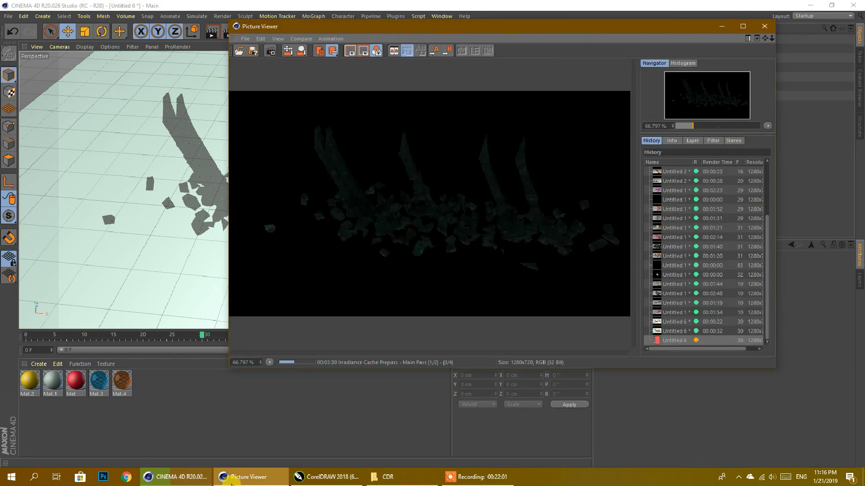
{"action": "left_click", "coordinate": [469, 477]}
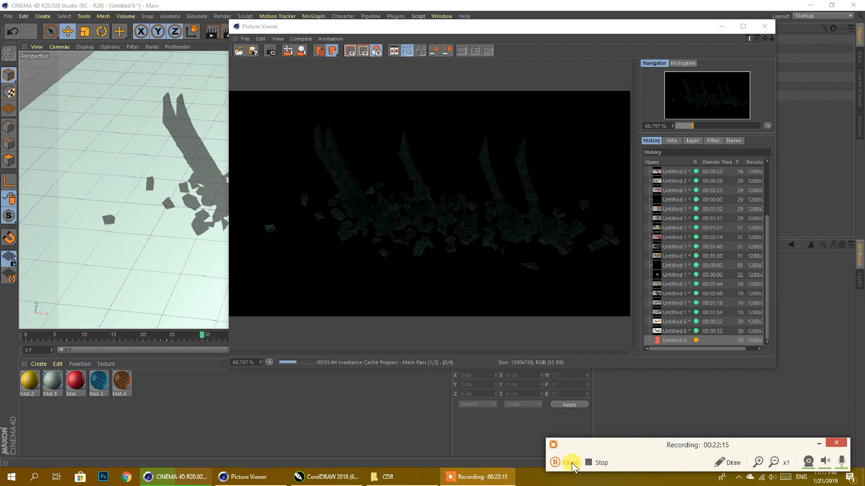
Review the finished renders in the Picture Viewer history one by one, from the latest back to the shattering red text render
{"action": "left_click", "coordinate": [666, 332]}
{"action": "left_click", "coordinate": [669, 322]}
{"action": "left_click", "coordinate": [668, 311]}
{"action": "left_click", "coordinate": [669, 302]}
{"action": "left_click", "coordinate": [669, 294]}
{"action": "left_click", "coordinate": [669, 284]}
{"action": "left_click", "coordinate": [670, 274]}
{"action": "left_click", "coordinate": [672, 266]}
{"action": "left_click", "coordinate": [671, 256]}
{"action": "left_click", "coordinate": [671, 247]}
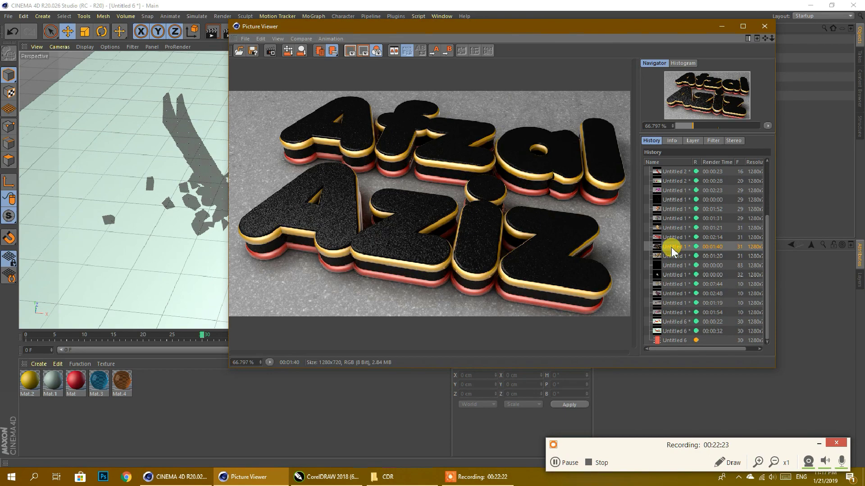
{"action": "left_click", "coordinate": [674, 238]}
{"action": "left_click", "coordinate": [671, 227]}
{"action": "left_click", "coordinate": [671, 218]}
{"action": "left_click", "coordinate": [673, 209]}
{"action": "left_click", "coordinate": [673, 200]}
{"action": "left_click", "coordinate": [672, 190]}
{"action": "left_click", "coordinate": [672, 180]}
{"action": "left_click", "coordinate": [672, 172]}
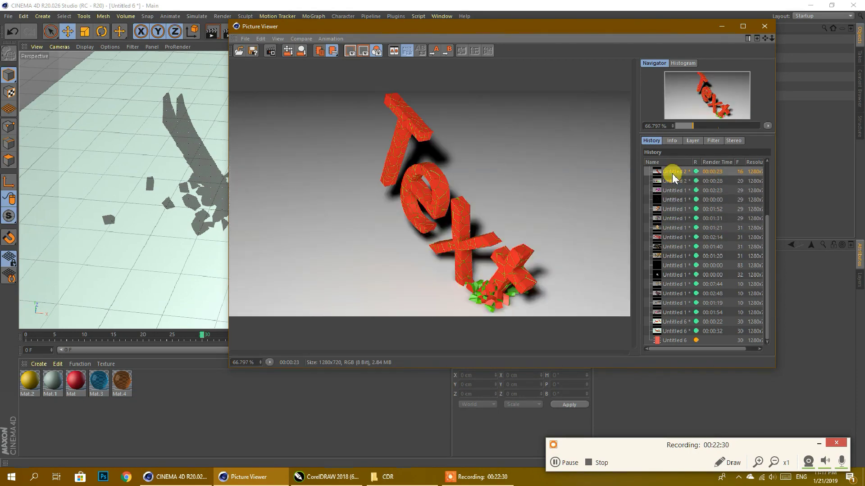
View the more recent history renders again, from the purple lettering to the two finished red and yellow shattered calligraphy renders
{"action": "left_click", "coordinate": [675, 284]}
{"action": "left_click", "coordinate": [677, 294]}
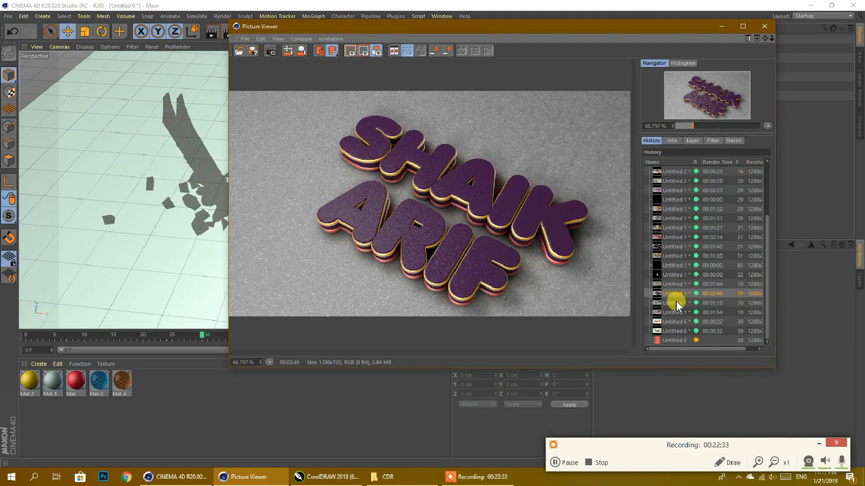
{"action": "left_click", "coordinate": [676, 303]}
{"action": "left_click", "coordinate": [674, 313]}
{"action": "left_click", "coordinate": [674, 322]}
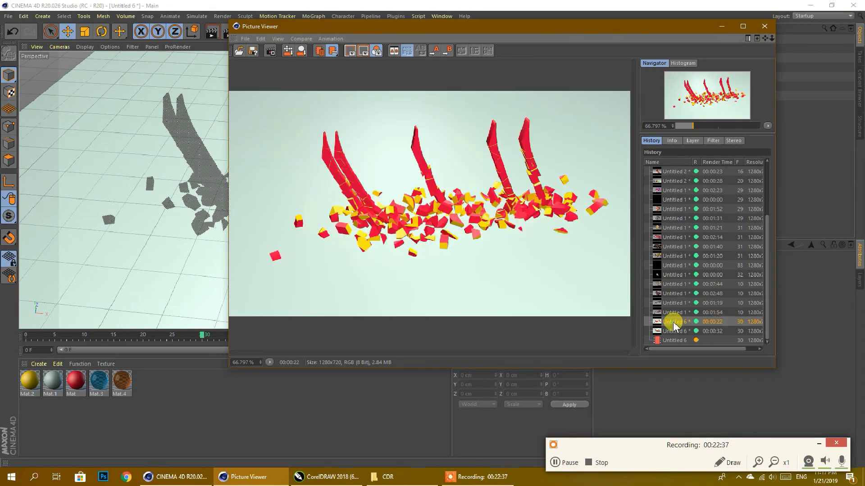
{"action": "left_click", "coordinate": [674, 331]}
Look through the older renders further up the history, including the copper and the multicolored versions of the logo
{"action": "scroll", "coordinate": [681, 217], "scroll_direction": "up", "scroll_amount": 4}
{"action": "left_click", "coordinate": [677, 200]}
{"action": "left_click", "coordinate": [677, 190]}
{"action": "left_click", "coordinate": [675, 180]}
{"action": "left_click", "coordinate": [674, 171]}
{"action": "left_click", "coordinate": [674, 199]}
{"action": "left_click", "coordinate": [674, 210]}
{"action": "left_click", "coordinate": [678, 236]}
{"action": "left_click", "coordinate": [677, 257]}
{"action": "left_click", "coordinate": [676, 273]}
{"action": "left_click", "coordinate": [671, 266]}
{"action": "left_click", "coordinate": [672, 283]}
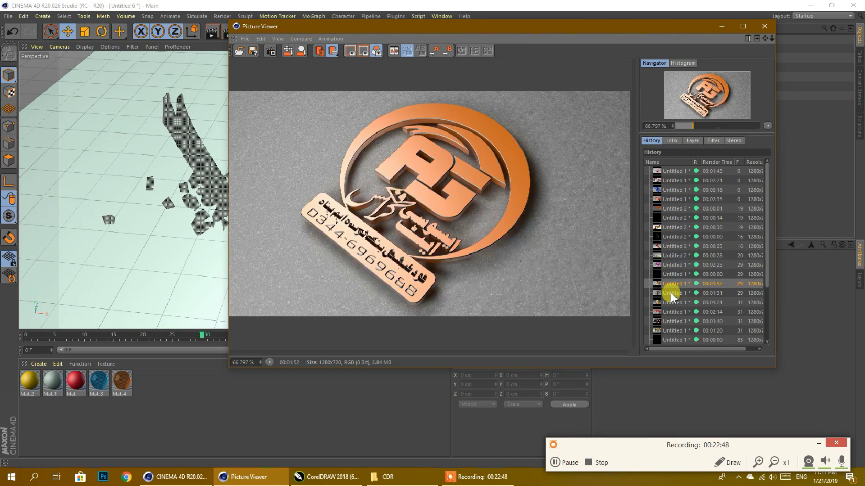
{"action": "left_click", "coordinate": [671, 293]}
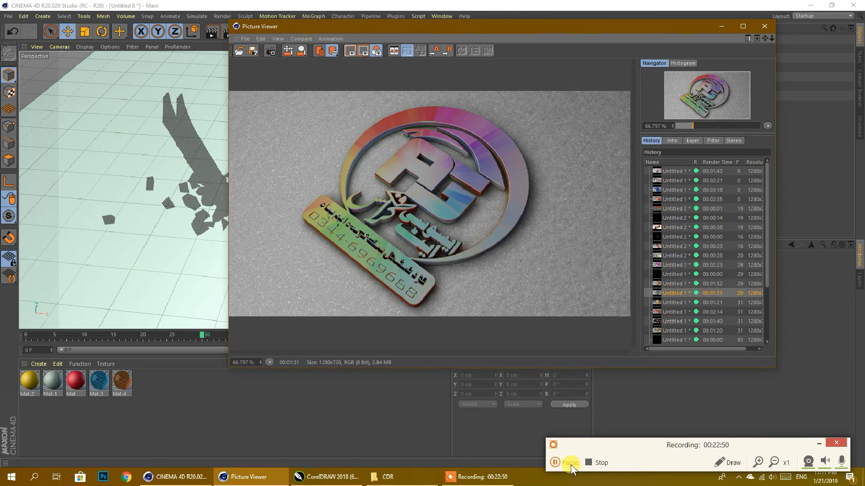
Display the newest render of the transparent shattered calligraphy, let it finish and close the Picture Viewer
{"action": "scroll", "coordinate": [672, 342], "scroll_direction": "down", "scroll_amount": 3}
{"action": "left_click", "coordinate": [672, 340]}
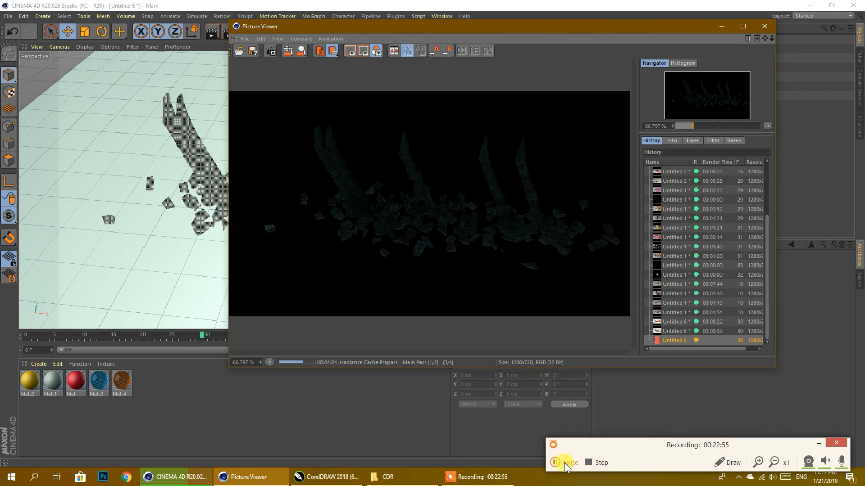
{"action": "left_click", "coordinate": [564, 463]}
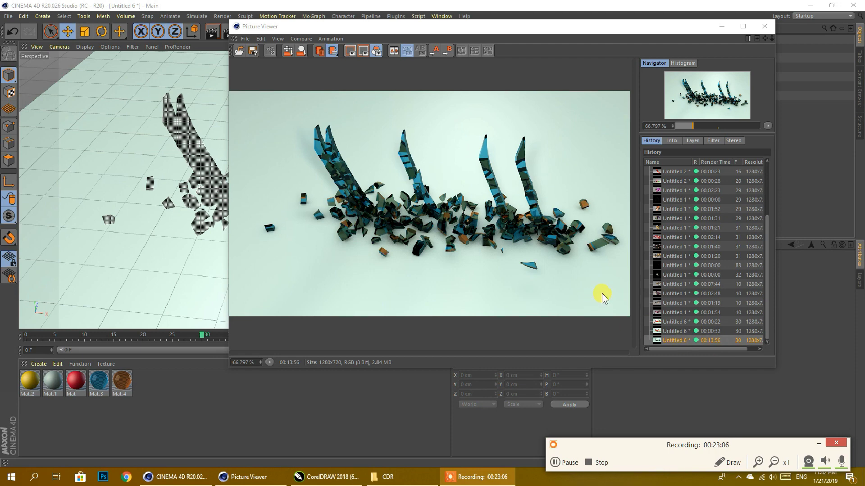
{"action": "left_click", "coordinate": [763, 28]}
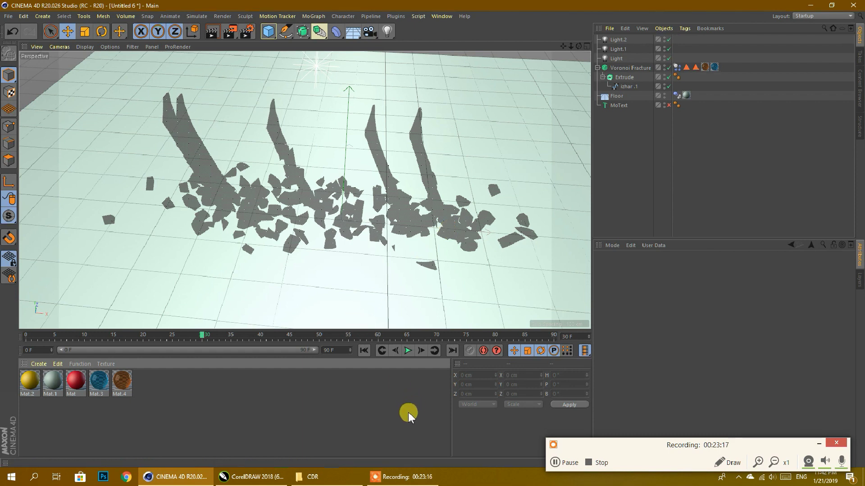
{"action": "left_click", "coordinate": [237, 476]}
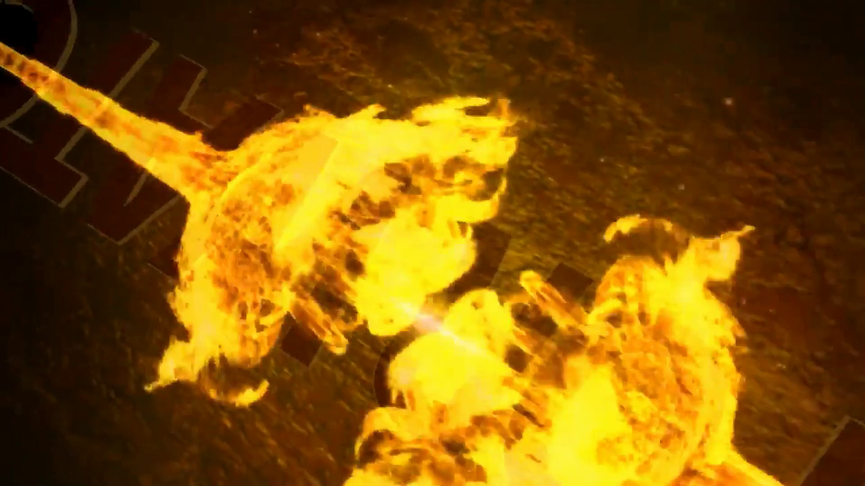